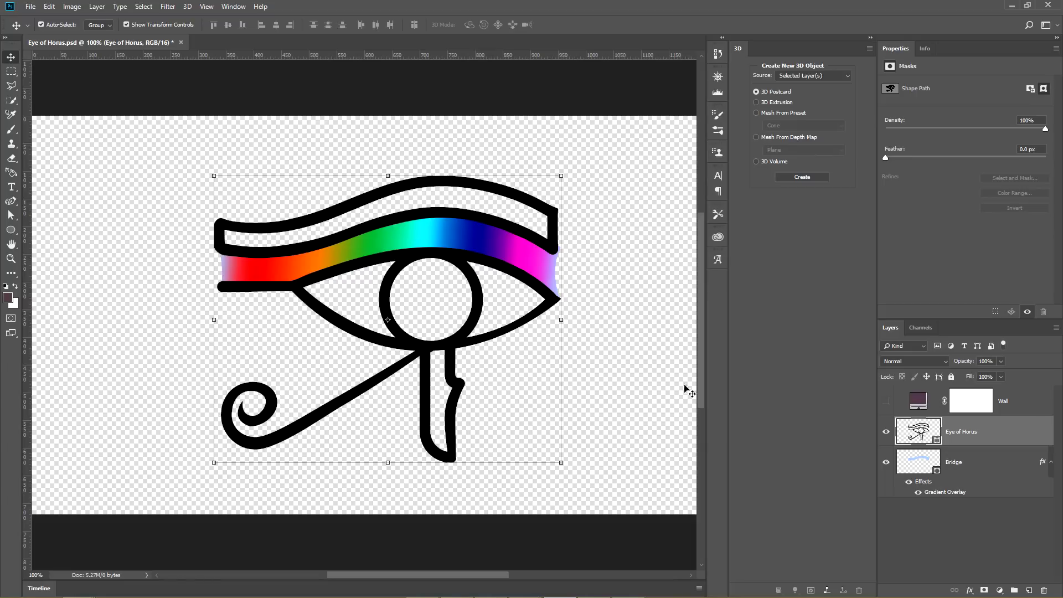
Step: Preview the Wall layer by toggling its visibility, leaving it hidden and selected
{"action": "left_click", "coordinate": [885, 402]}
{"action": "left_click", "coordinate": [886, 402]}
{"action": "left_click", "coordinate": [886, 402]}
{"action": "left_click", "coordinate": [887, 403]}
{"action": "left_click", "coordinate": [1006, 407]}
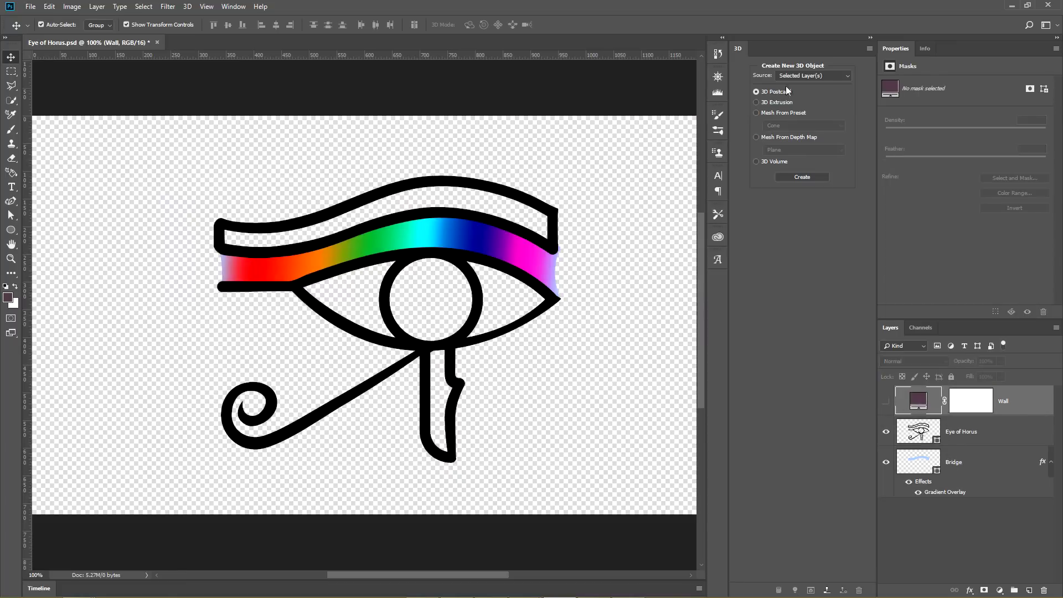
Step: Hide the Eye of Horus layer and create a 3D extrusion from the Bridge layer
{"action": "left_click", "coordinate": [950, 464]}
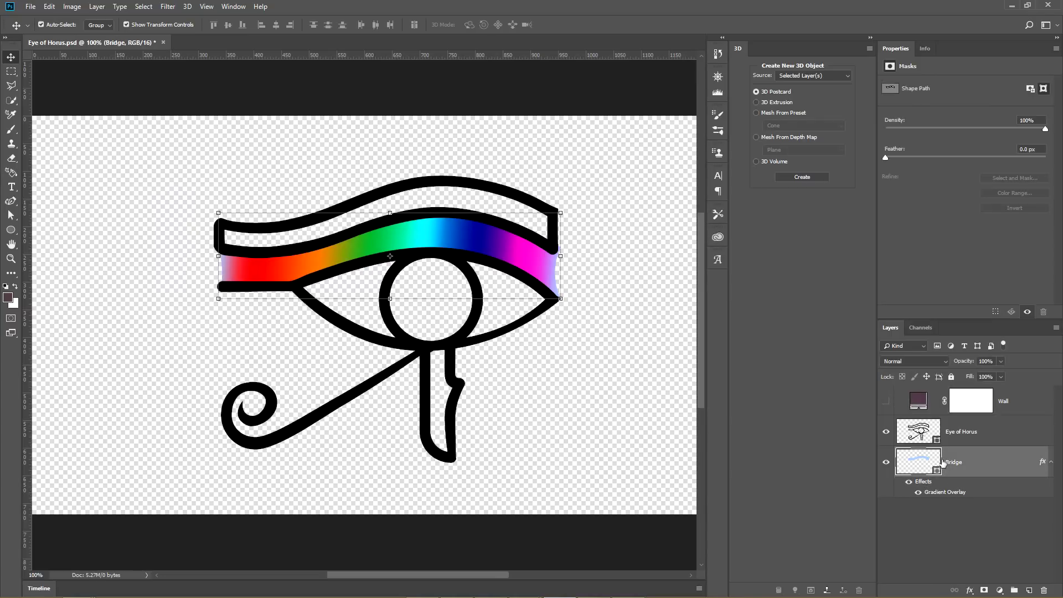
{"action": "left_click", "coordinate": [918, 493]}
{"action": "left_click", "coordinate": [918, 493]}
{"action": "left_click", "coordinate": [886, 431]}
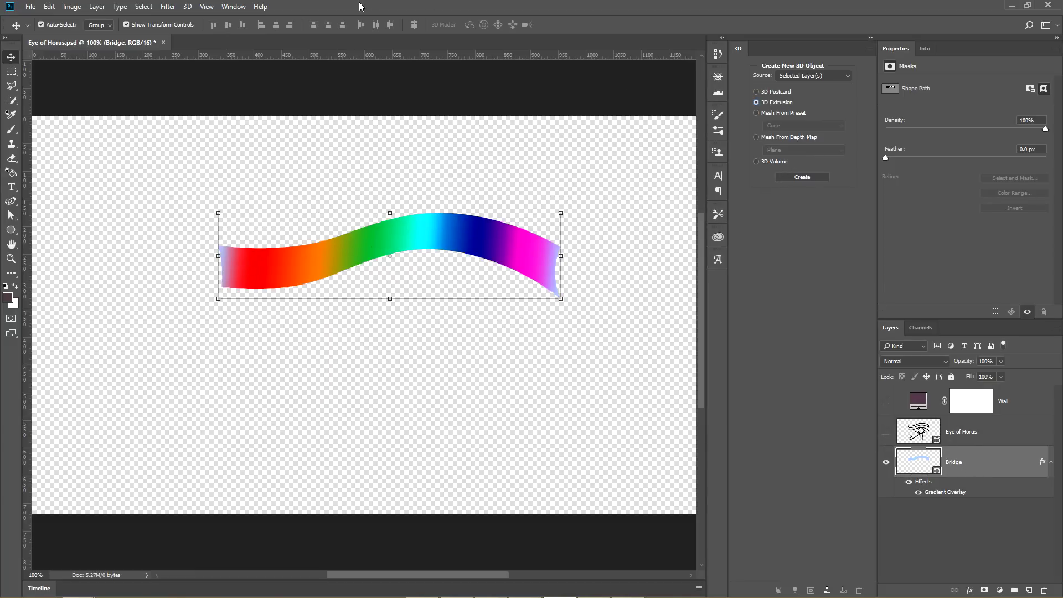
{"action": "left_click", "coordinate": [187, 6]}
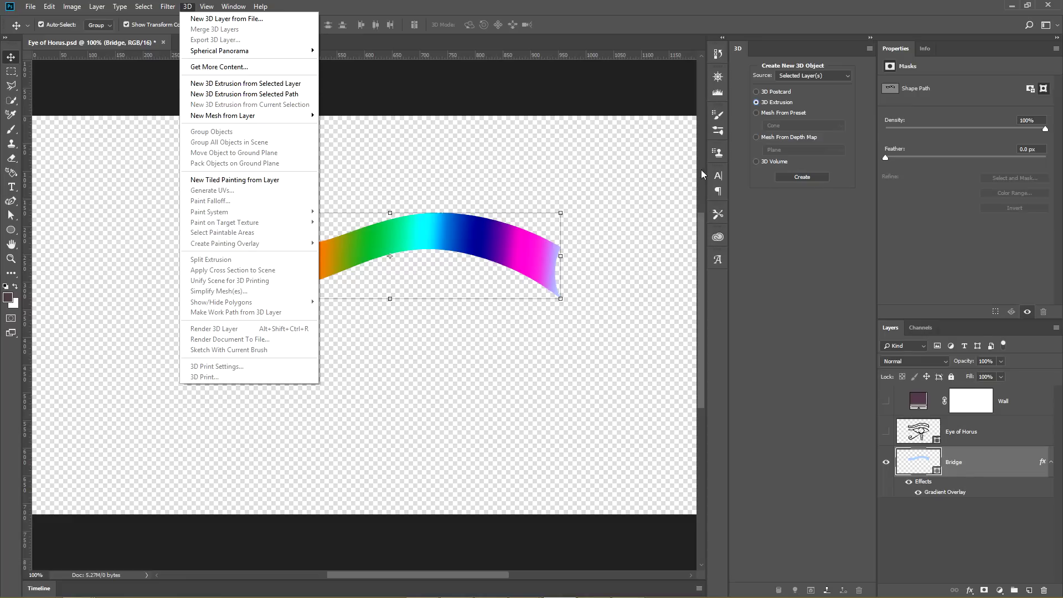
{"action": "left_click", "coordinate": [774, 104]}
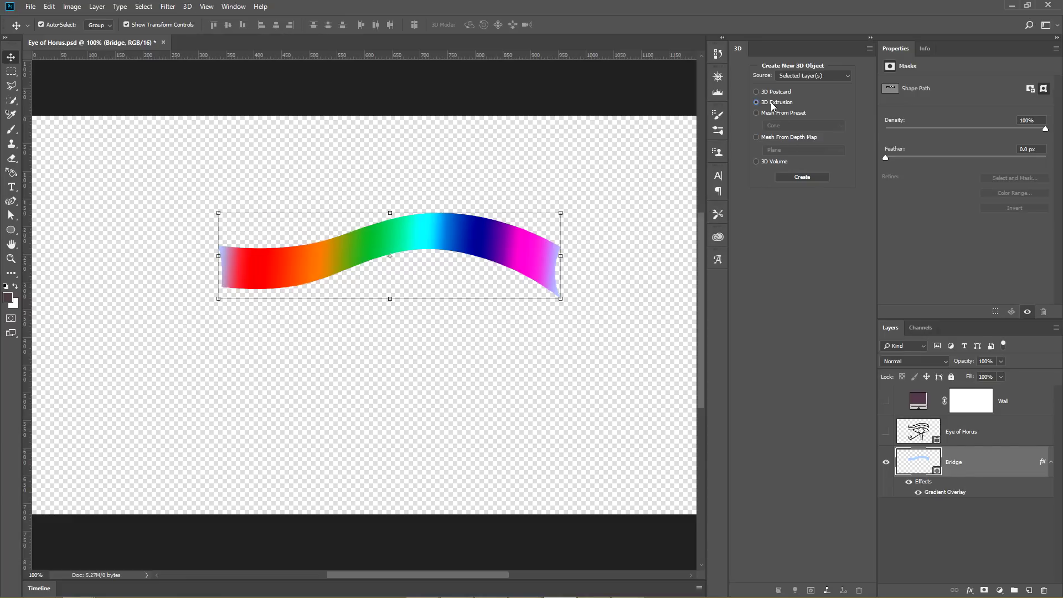
{"action": "left_click", "coordinate": [802, 177]}
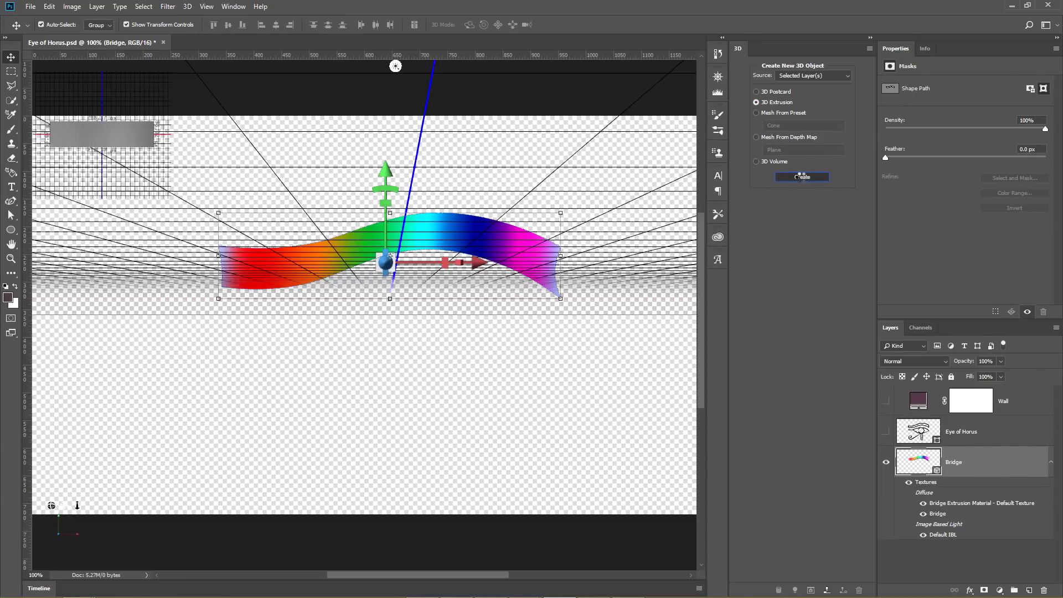
Step: Show the Eye of Horus layer and create a 3D extrusion from it
{"action": "left_click", "coordinate": [918, 431]}
{"action": "left_click", "coordinate": [887, 432]}
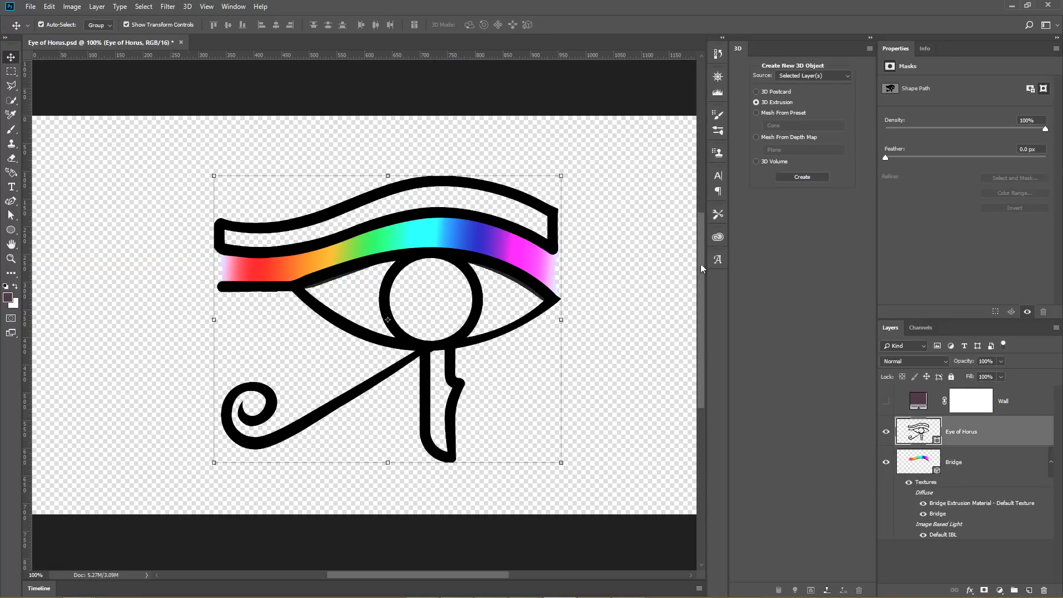
{"action": "left_click", "coordinate": [800, 177]}
Step: Show the Wall layer and turn it into a 3D postcard
{"action": "left_click", "coordinate": [964, 404]}
{"action": "left_click", "coordinate": [886, 401]}
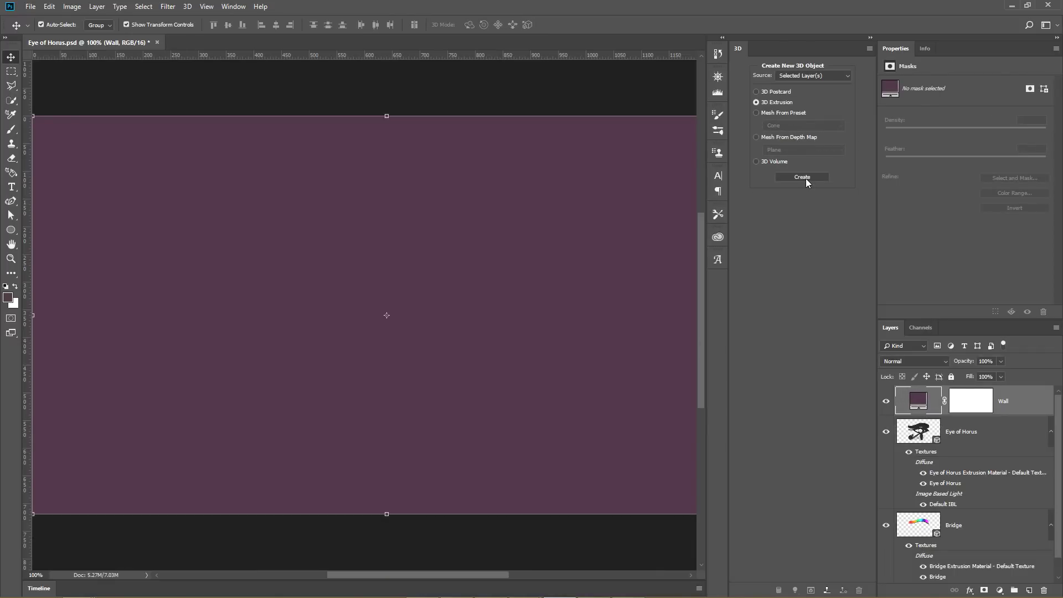
{"action": "left_click", "coordinate": [801, 177]}
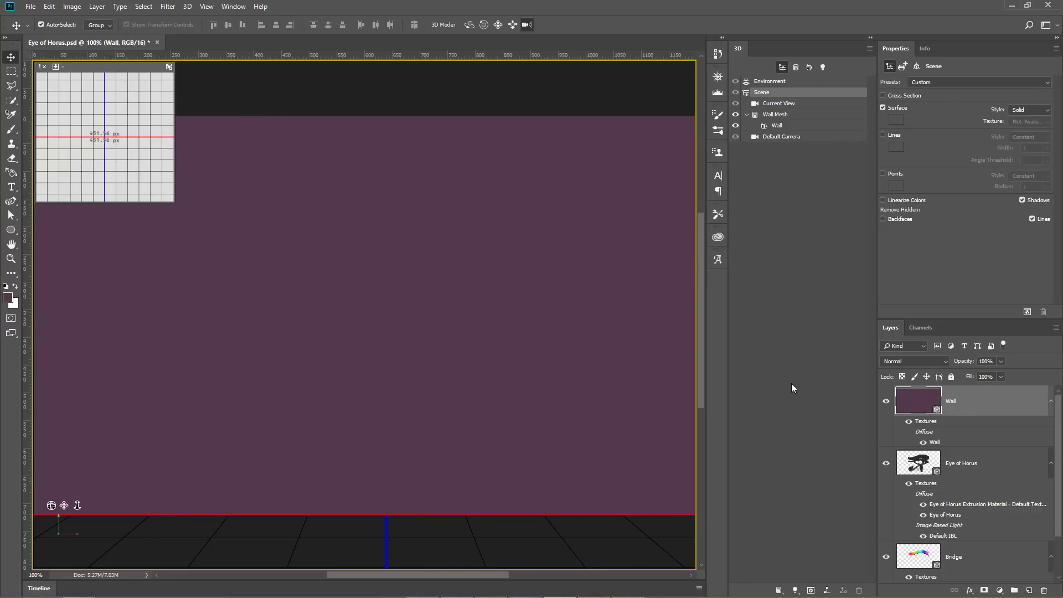
Step: Select the Wall, Eye of Horus and Bridge layers, collapse their texture lists and merge them into one 3D layer
{"action": "scroll", "coordinate": [971, 441], "scroll_direction": "down", "scroll_amount": 1}
{"action": "scroll", "coordinate": [970, 441], "scroll_direction": "up", "scroll_amount": 1}
{"action": "scroll", "coordinate": [1011, 407], "scroll_direction": "down", "scroll_amount": 1}
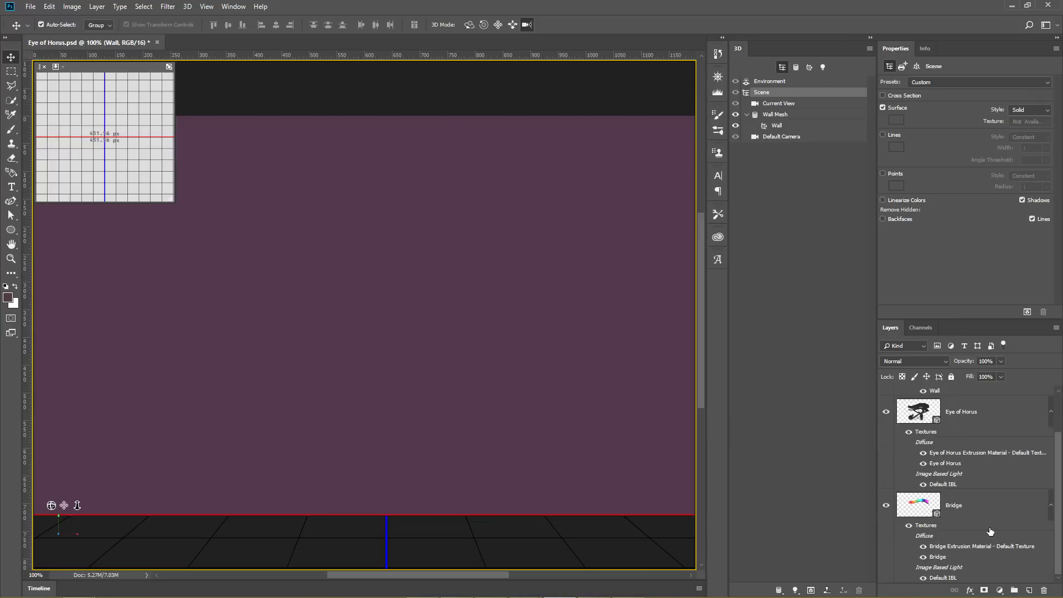
{"action": "left_click", "coordinate": [1001, 515], "text": "shift"}
{"action": "scroll", "coordinate": [970, 443], "scroll_direction": "up", "scroll_amount": 1}
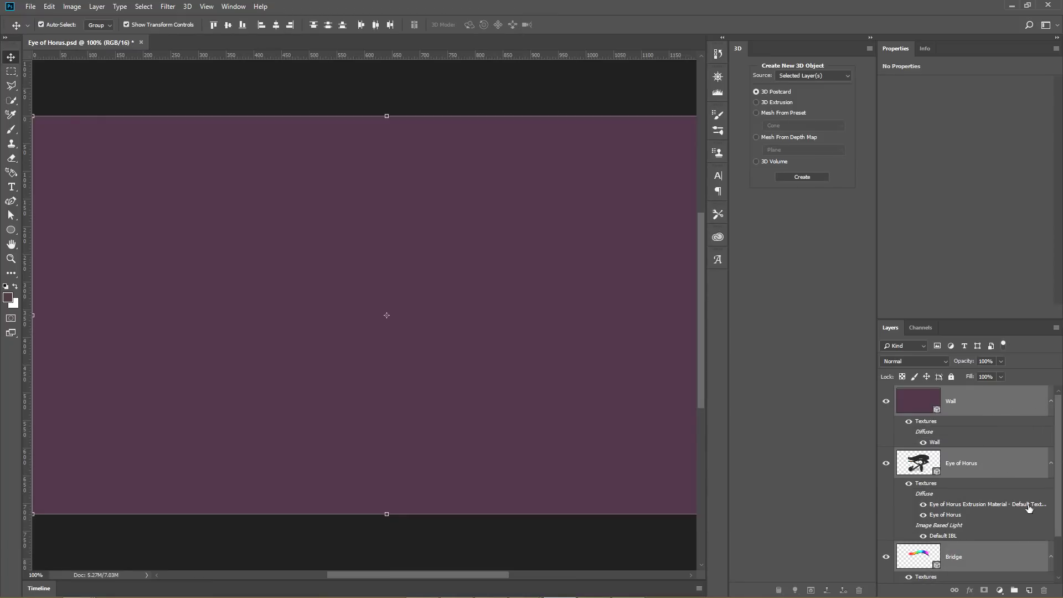
{"action": "left_click", "coordinate": [1051, 403], "text": "alt"}
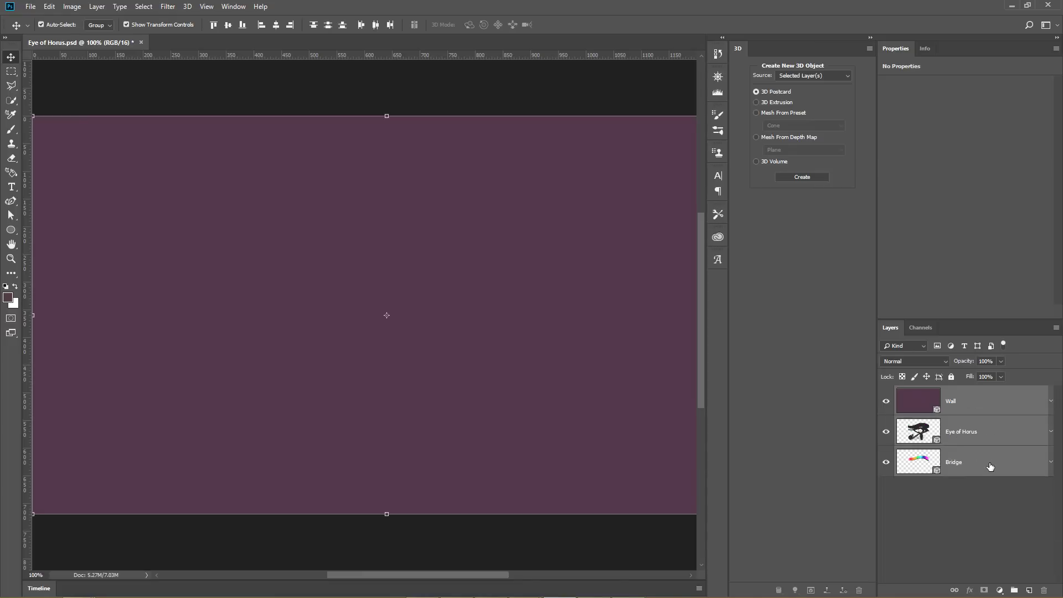
{"action": "left_click", "coordinate": [188, 8]}
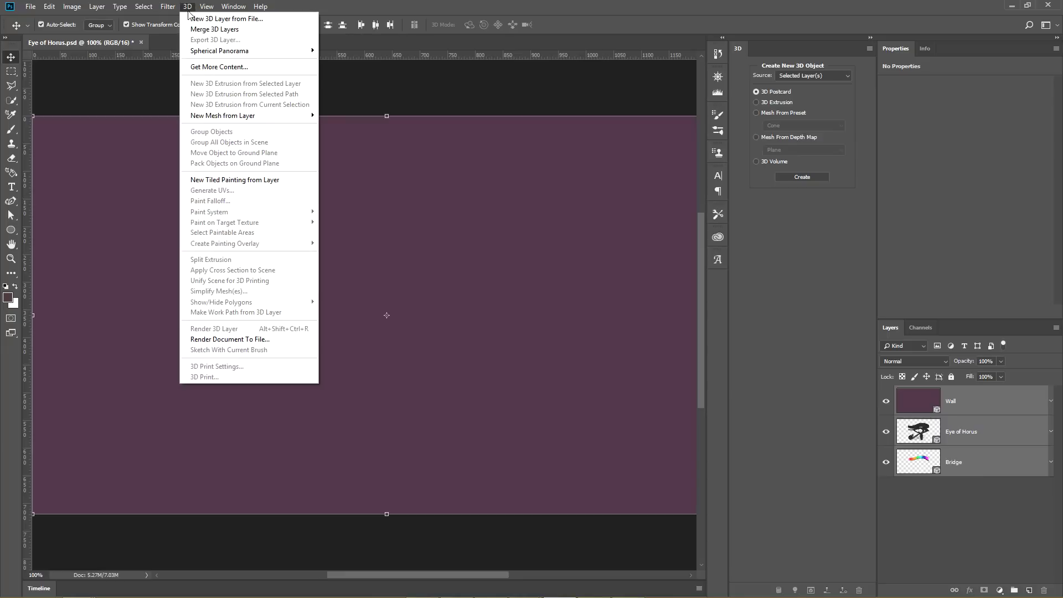
{"action": "left_click", "coordinate": [246, 35]}
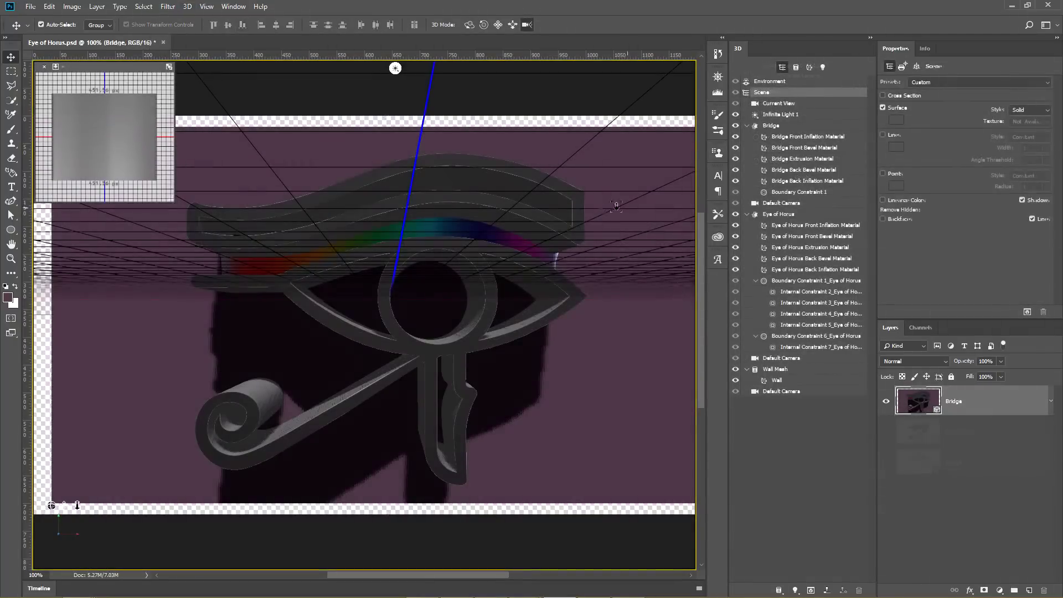
Step: Pan the 3D scene's current view so the objects sit low in the canvas with the ground plane beneath
{"action": "left_click", "coordinate": [792, 104]}
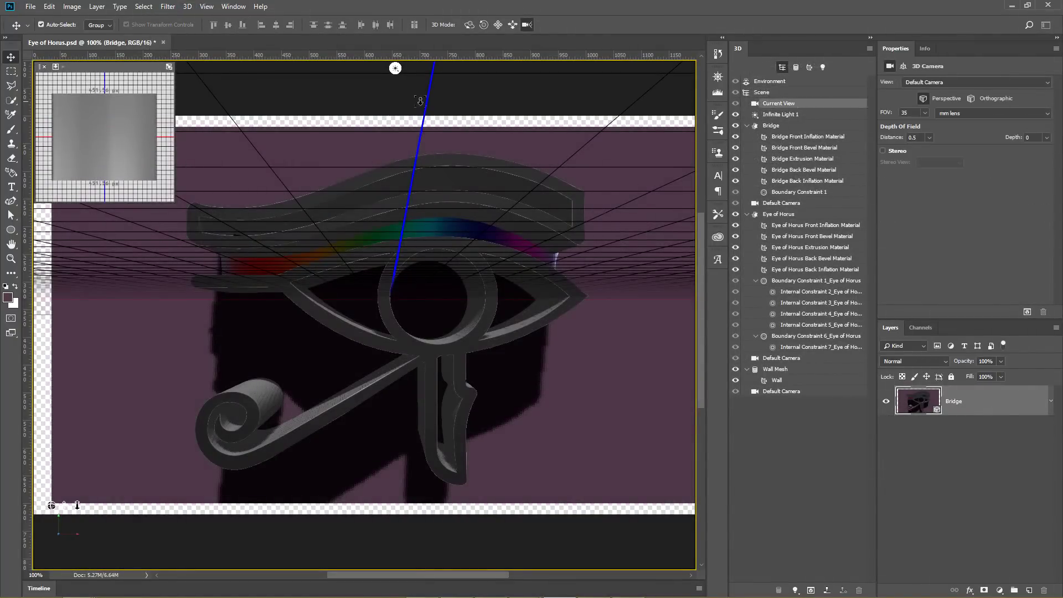
{"action": "left_click", "coordinate": [497, 25]}
{"action": "left_click_drag", "start_coordinate": [528, 161], "coordinate": [505, 357]}
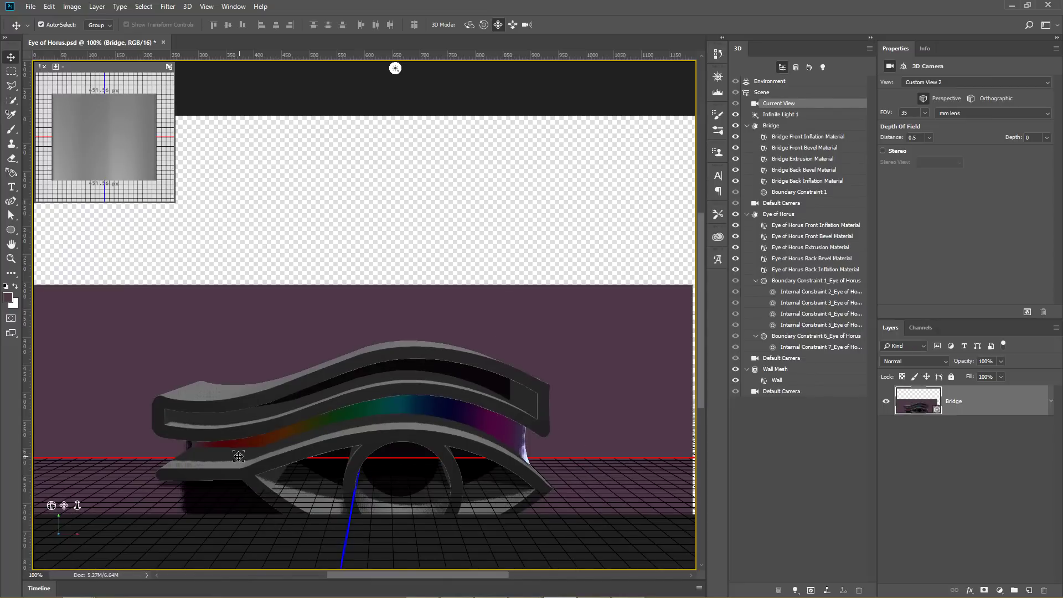
{"action": "left_click_drag", "start_coordinate": [584, 395], "coordinate": [598, 441]}
Step: Raise the Wall mesh above the ground plane and scale it uniformly to 1.25 on X, Y and Z
{"action": "left_click", "coordinate": [781, 369]}
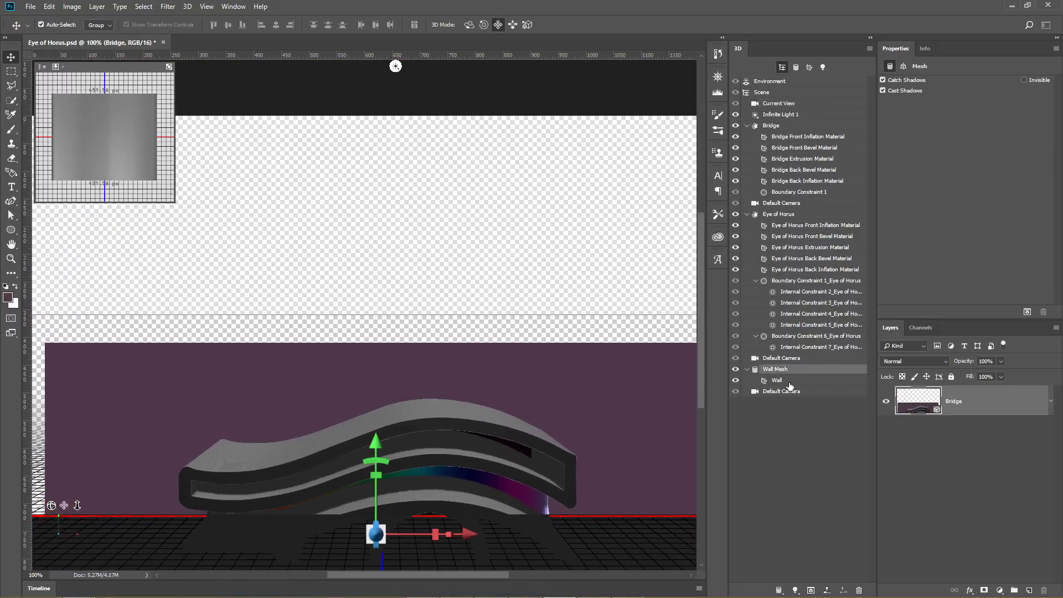
{"action": "left_click_drag", "start_coordinate": [377, 443], "coordinate": [468, 206]}
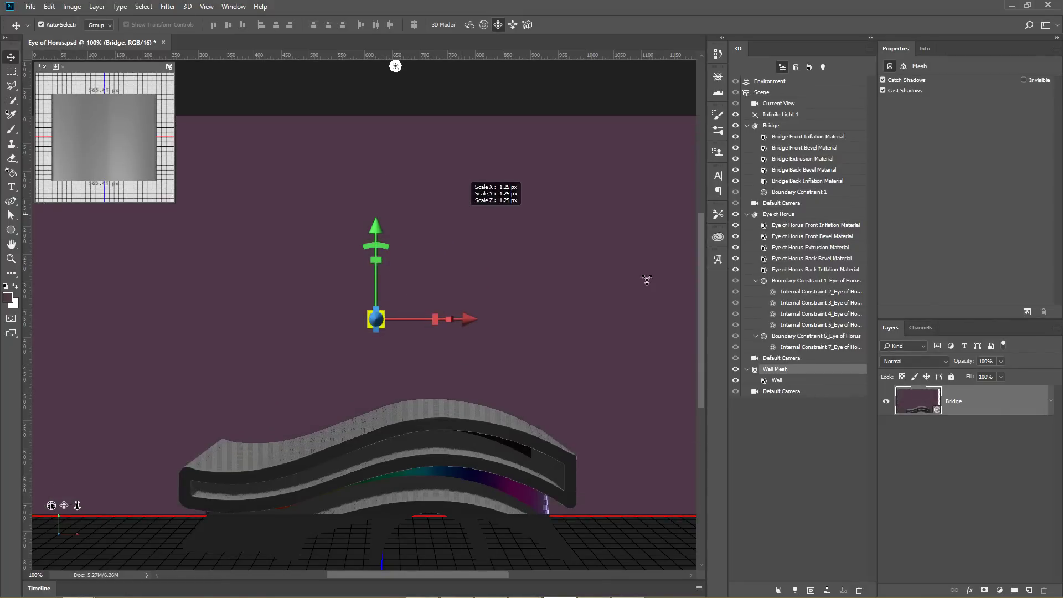
Step: Select the Bridge and Eye of Horus meshes together and raise them above the ground in front of the wall
{"action": "left_click", "coordinate": [772, 126]}
{"action": "left_click", "coordinate": [786, 215]}
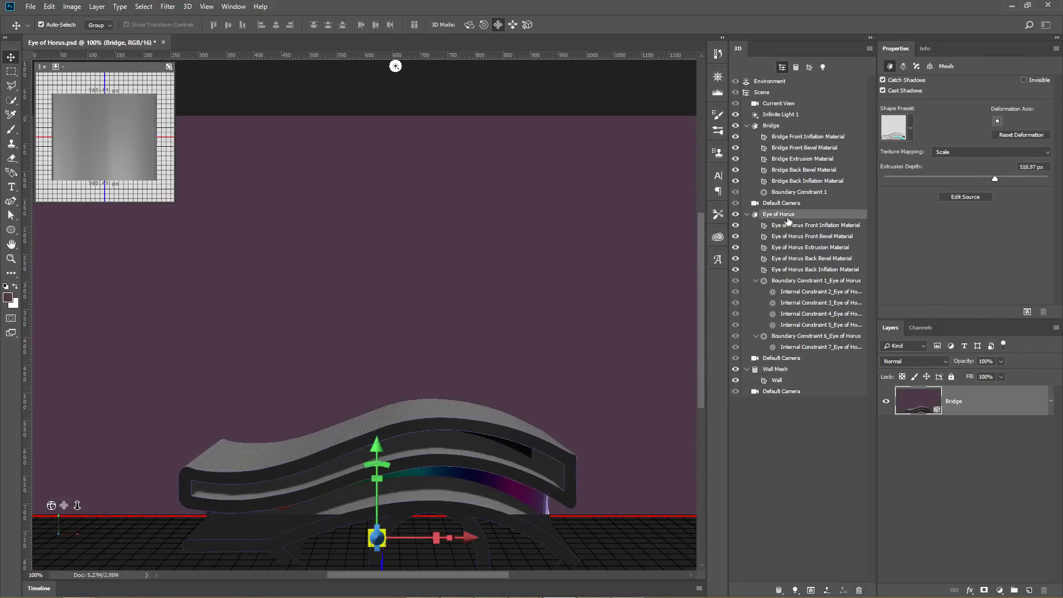
{"action": "left_click", "coordinate": [771, 125]}
{"action": "left_click", "coordinate": [789, 215]}
{"action": "left_click", "coordinate": [772, 127]}
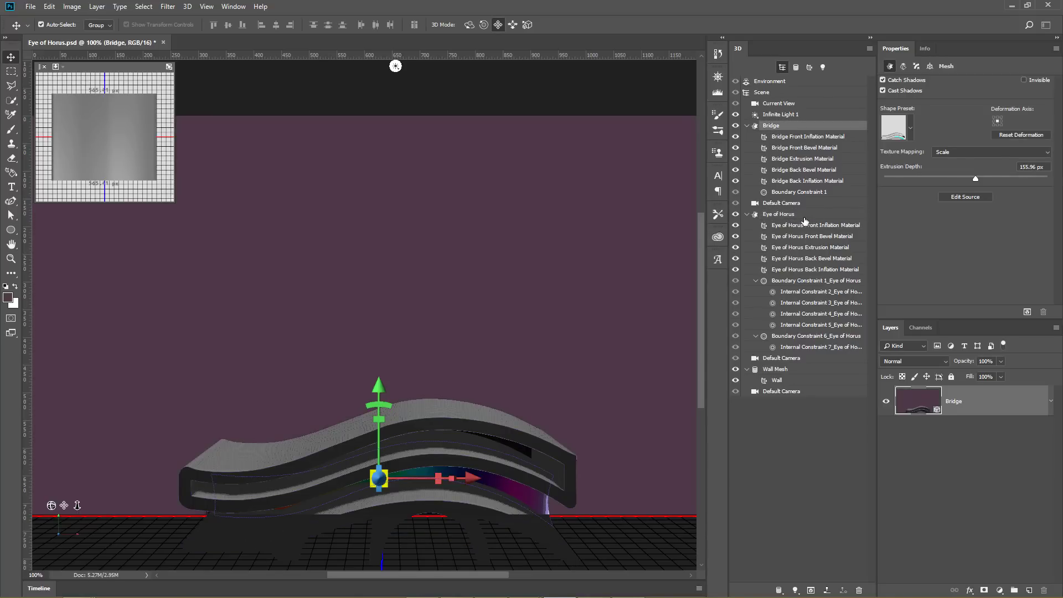
{"action": "left_click", "coordinate": [802, 215], "text": "ctrl"}
{"action": "left_click_drag", "start_coordinate": [377, 441], "coordinate": [387, 311]}
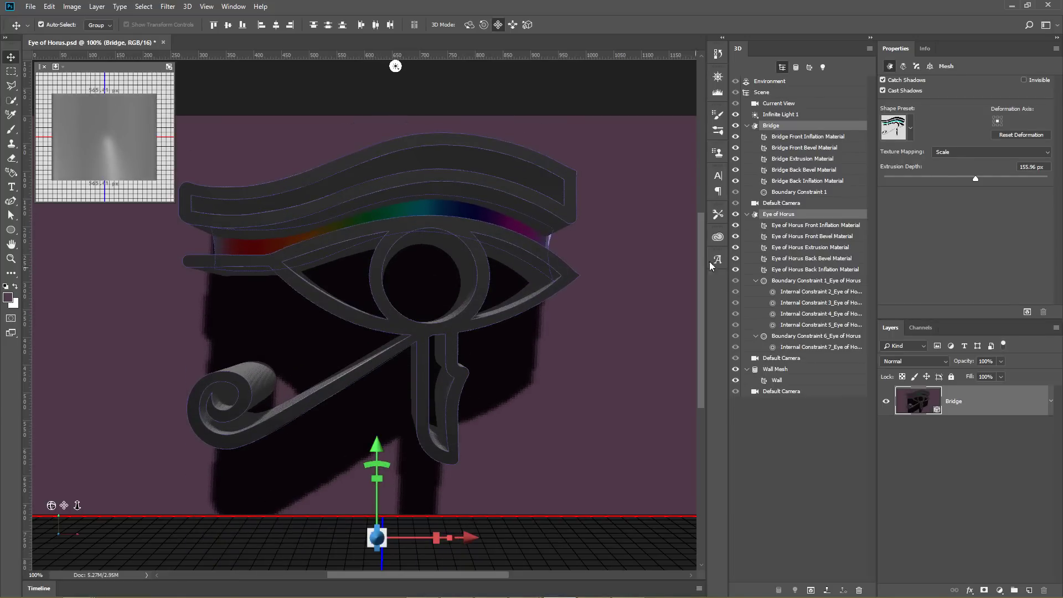
Step: Group the Bridge and Eye of Horus objects and name the group Main
{"action": "right_click", "coordinate": [802, 130]}
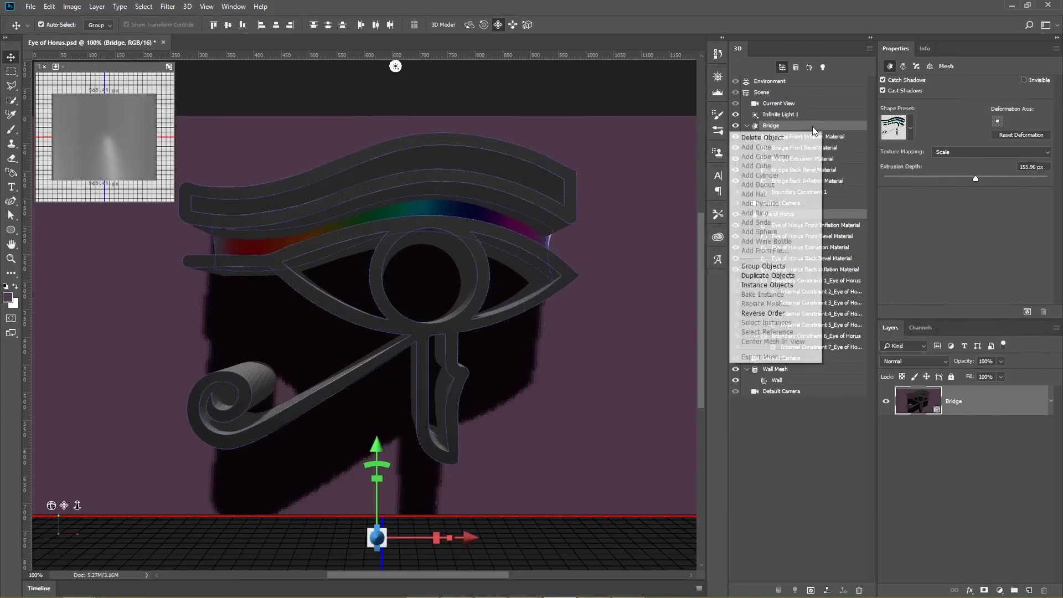
{"action": "left_click", "coordinate": [766, 269]}
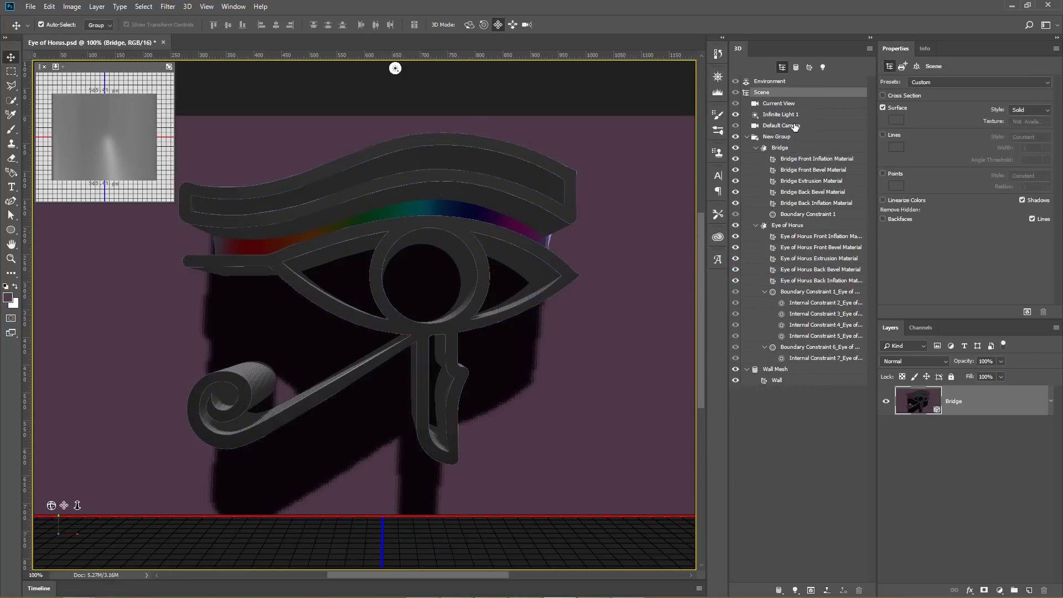
{"action": "double_click", "coordinate": [788, 137]}
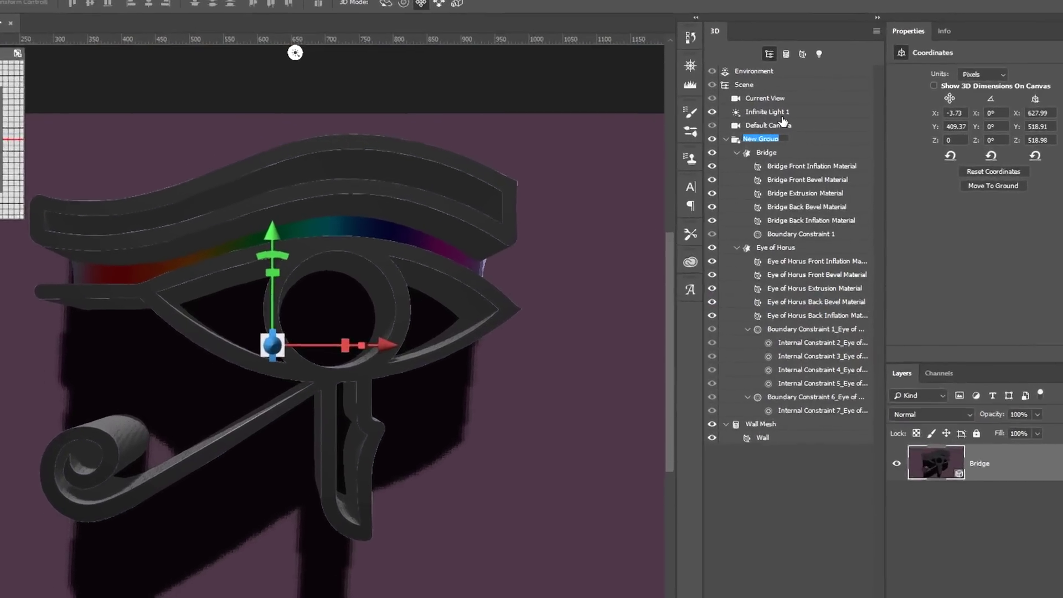
{"action": "type", "text": "mA"}
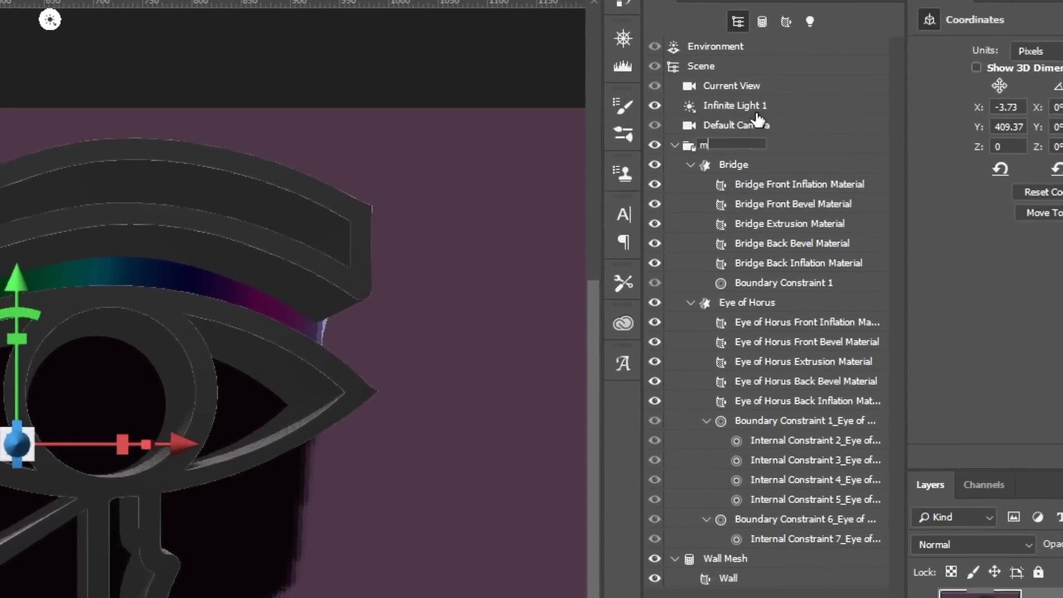
{"action": "key", "text": "BackSpace"}
{"action": "key", "text": "BackSpace"}
{"action": "type", "text": "Main"}
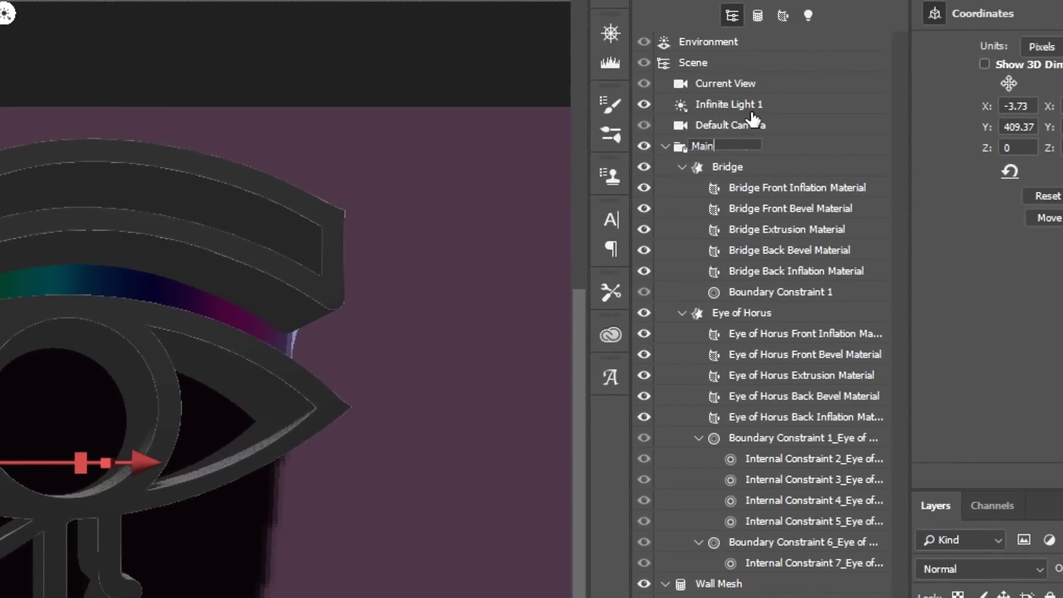
{"action": "key", "text": "Return"}
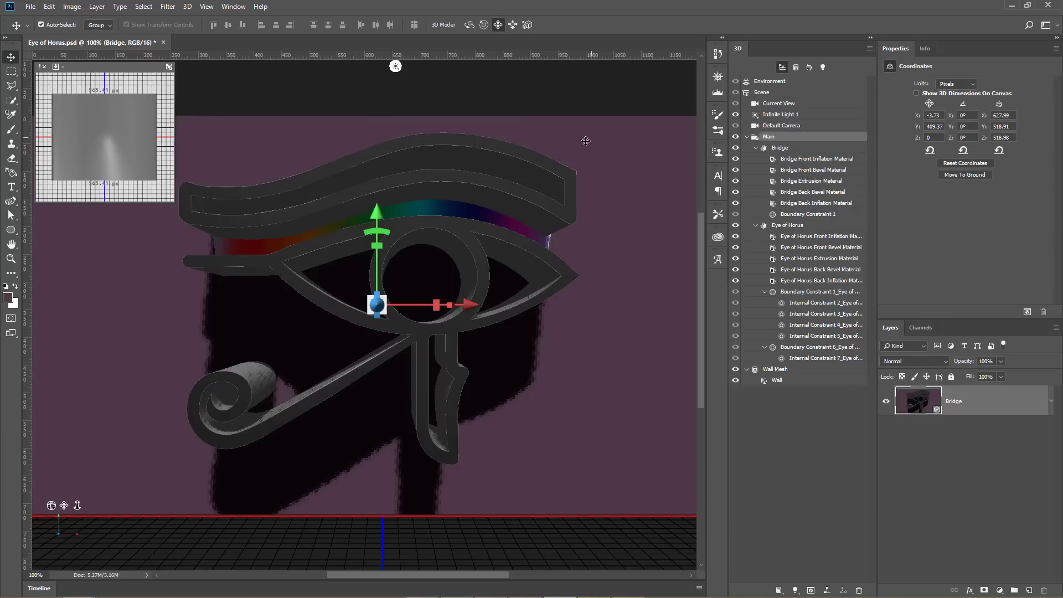
Step: Collapse the Main group and lower it slightly to a Y position of 401.85 px
{"action": "left_click", "coordinate": [747, 136]}
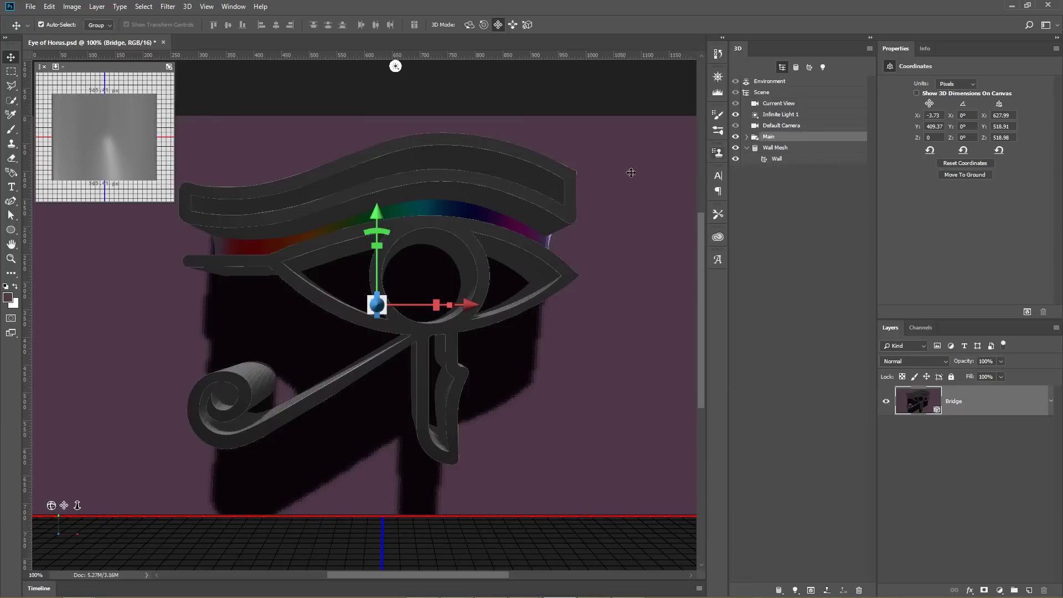
{"action": "mouse_move", "coordinate": [375, 216]}
{"action": "left_mouse_down"}
{"action": "mouse_move", "coordinate": [375, 205]}
{"action": "mouse_move", "coordinate": [377, 221]}
{"action": "left_mouse_up"}
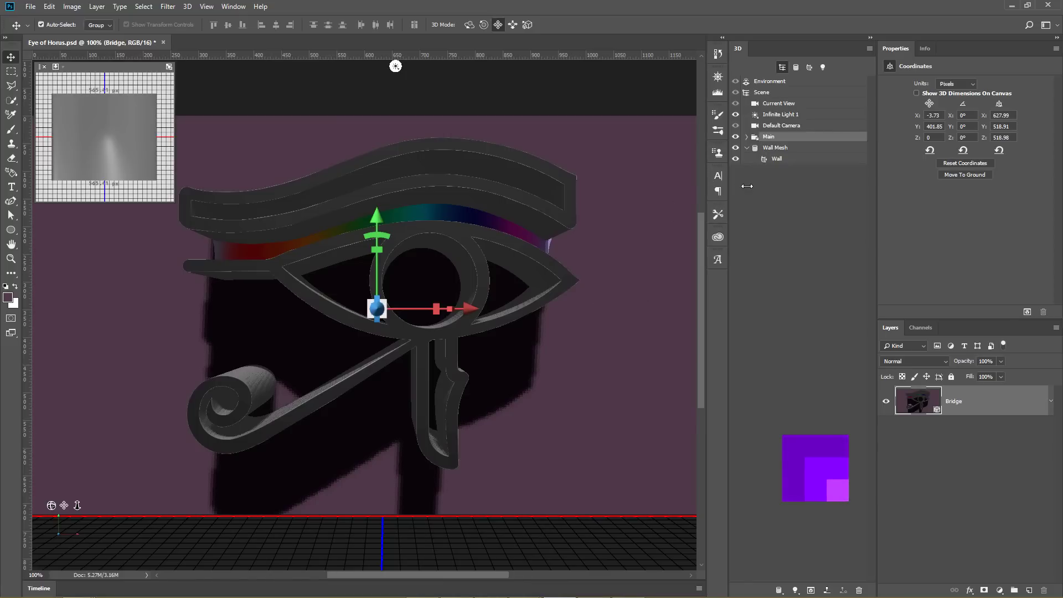
Step: Hide the interface panels and render the 3D layer
{"action": "key", "text": "Tab"}
{"action": "left_click", "coordinate": [185, 8]}
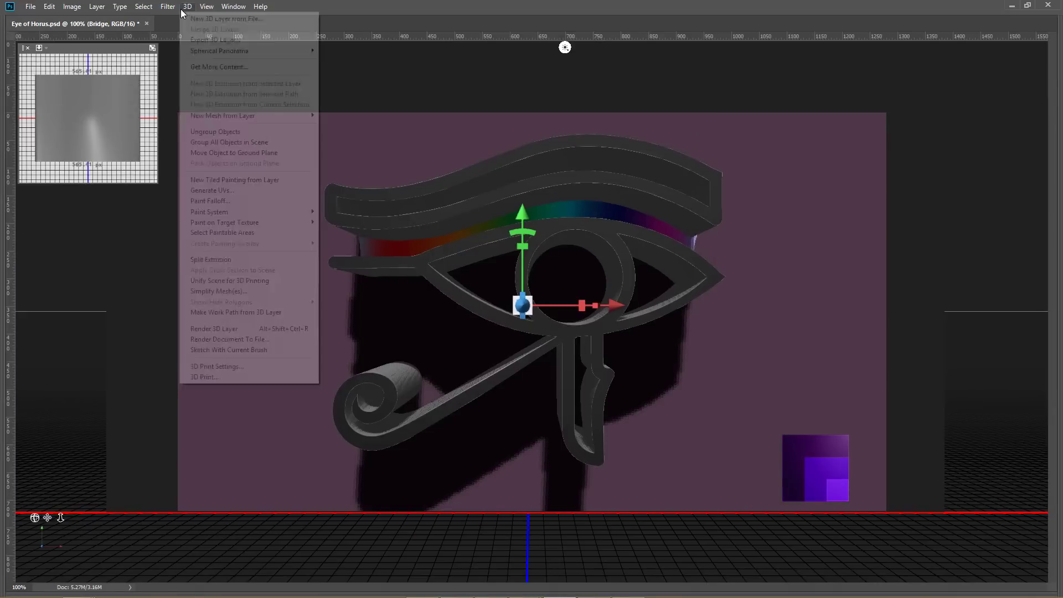
{"action": "left_click", "coordinate": [213, 330]}
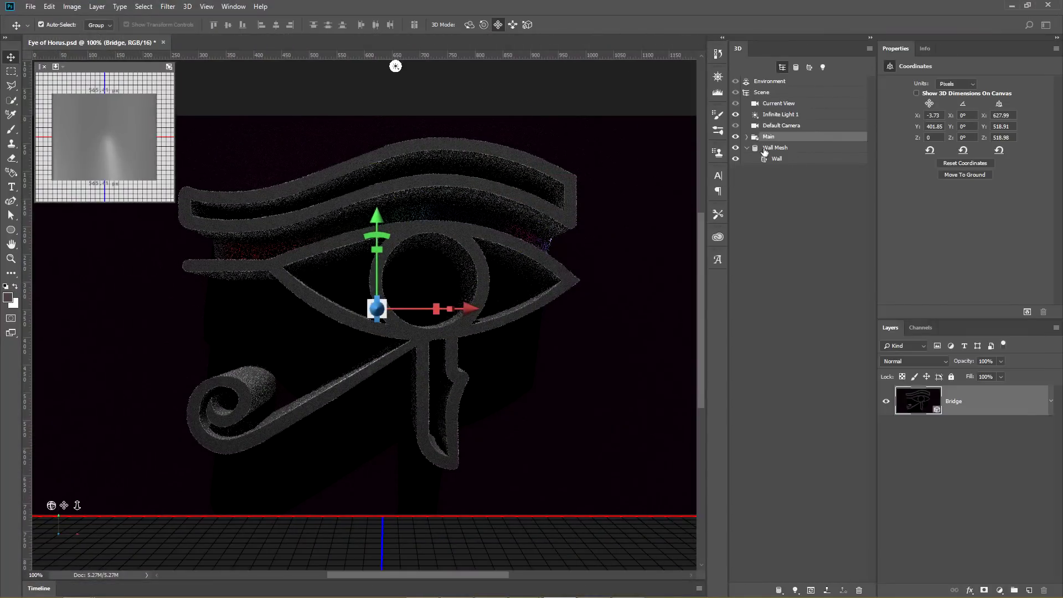
Step: Remove the diffuse texture and the opacity texture from the Wall material
{"action": "left_click", "coordinate": [777, 159]}
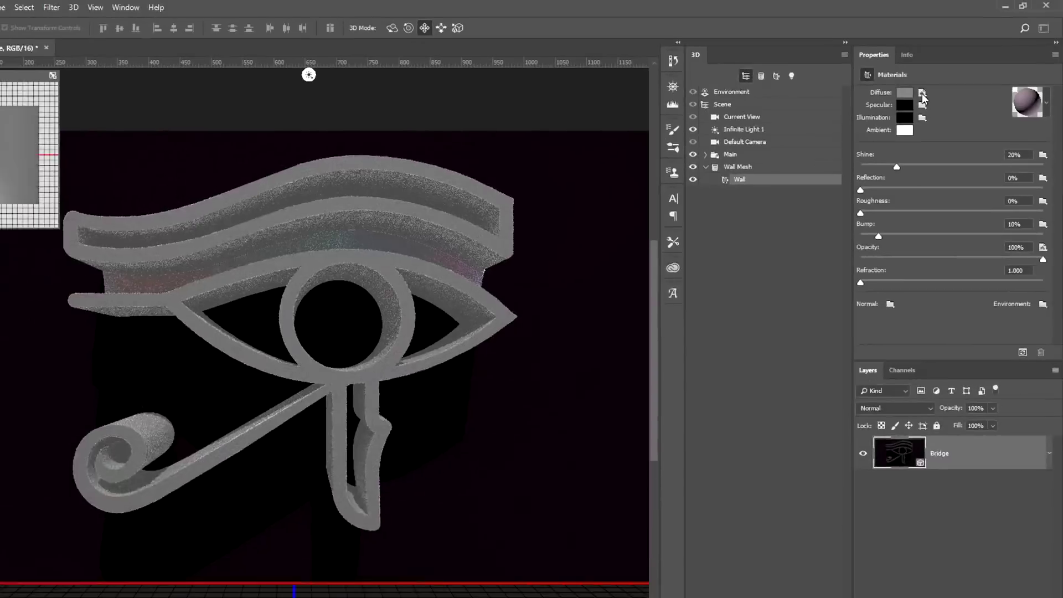
{"action": "left_click", "coordinate": [774, 191]}
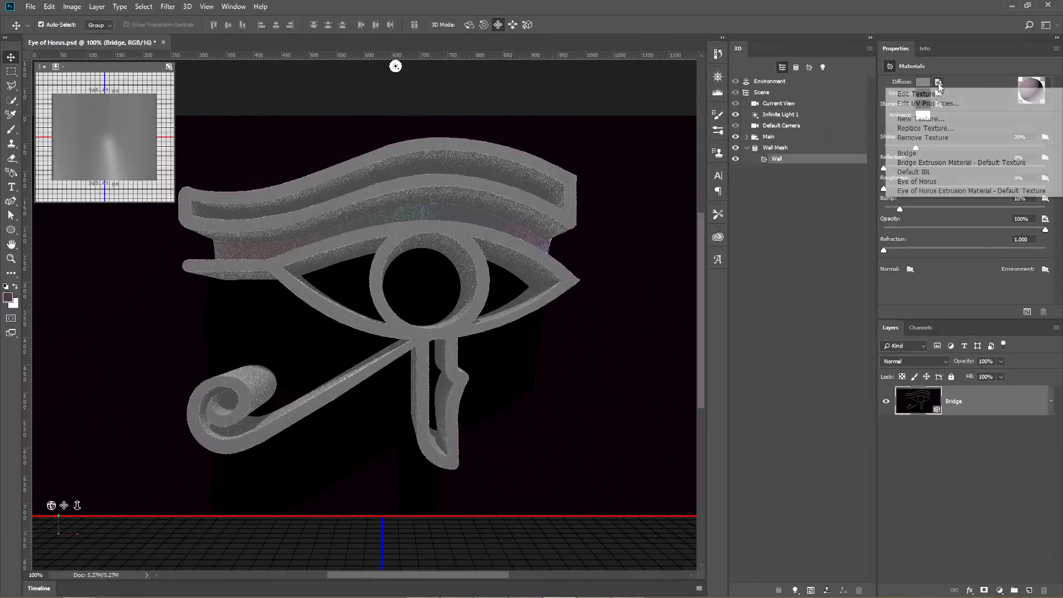
{"action": "left_click", "coordinate": [939, 138]}
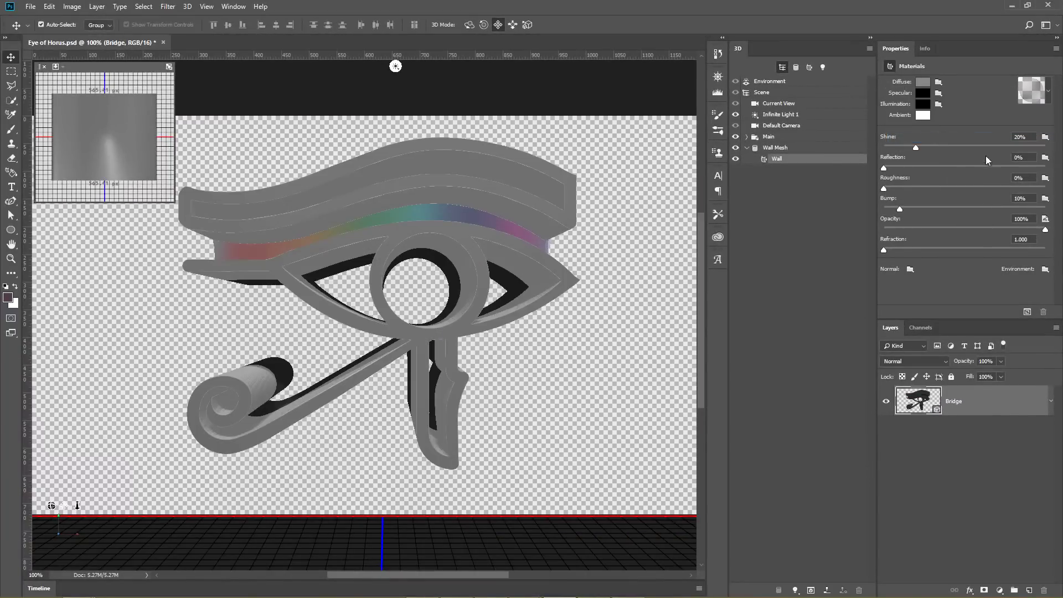
{"action": "left_click", "coordinate": [1045, 219]}
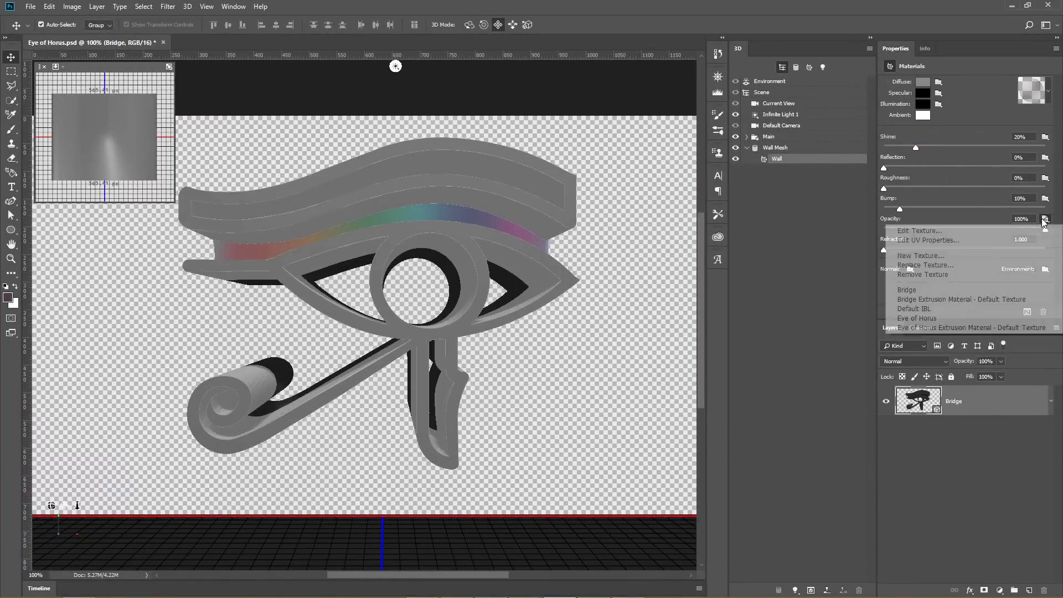
{"action": "left_click", "coordinate": [949, 274]}
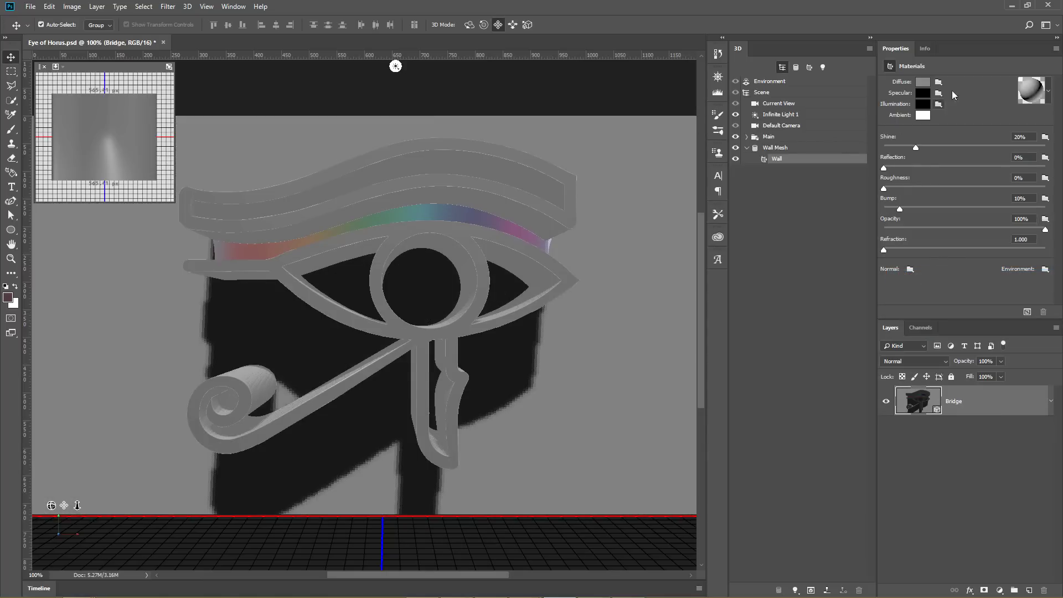
Step: Set the Wall material's diffuse color to a dark neutral gray of RGB 44, 44, 44
{"action": "left_click", "coordinate": [922, 83]}
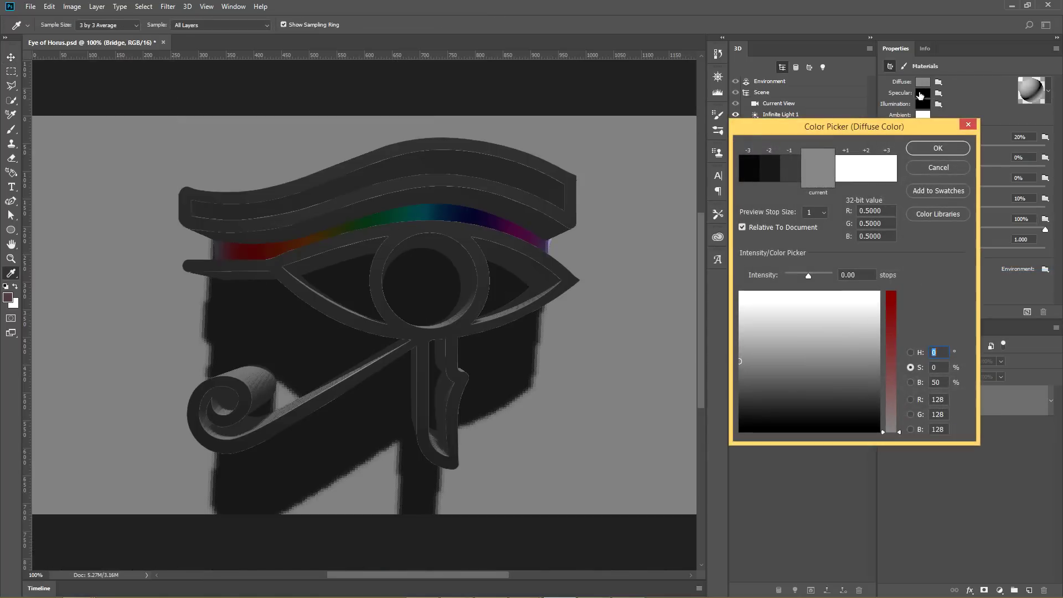
{"action": "left_click_drag", "start_coordinate": [904, 125], "coordinate": [914, 66]}
{"action": "mouse_move", "coordinate": [789, 335]}
{"action": "left_mouse_down"}
{"action": "mouse_move", "coordinate": [750, 351]}
{"action": "mouse_move", "coordinate": [732, 339]}
{"action": "left_mouse_up"}
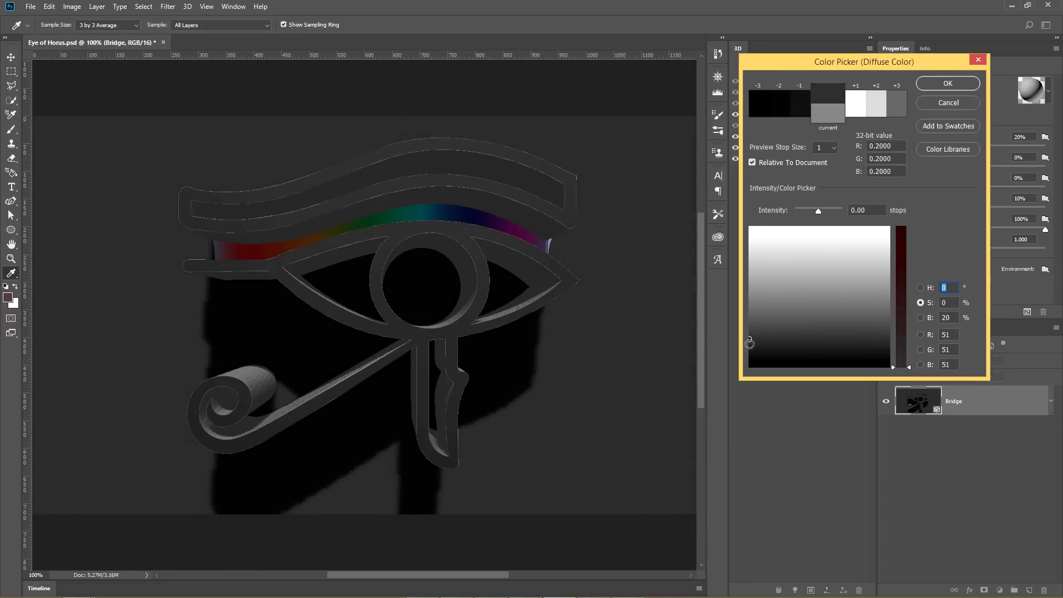
{"action": "left_click", "coordinate": [751, 337]}
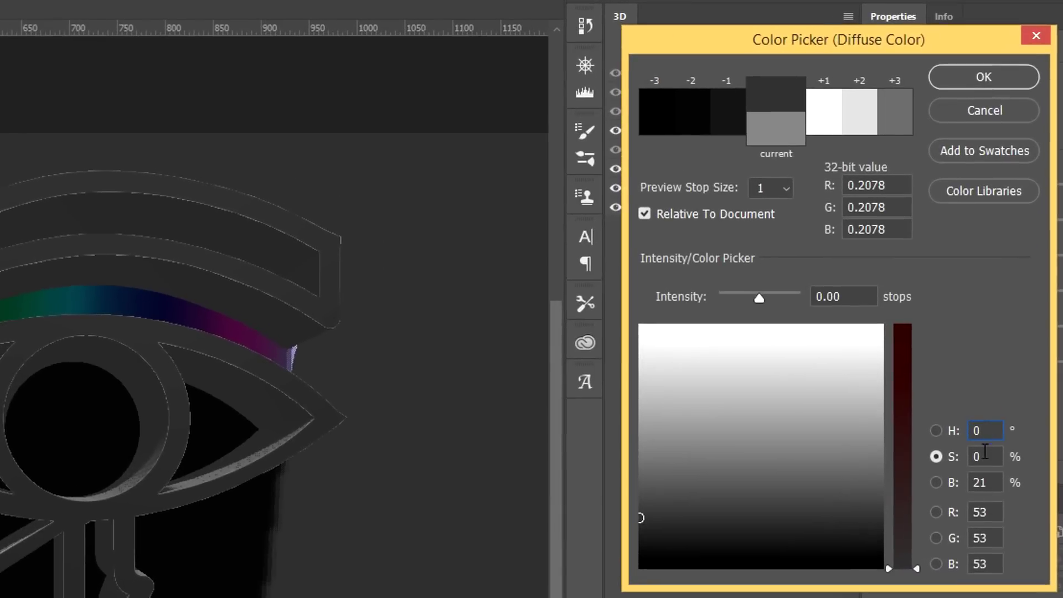
{"action": "left_click", "coordinate": [984, 480]}
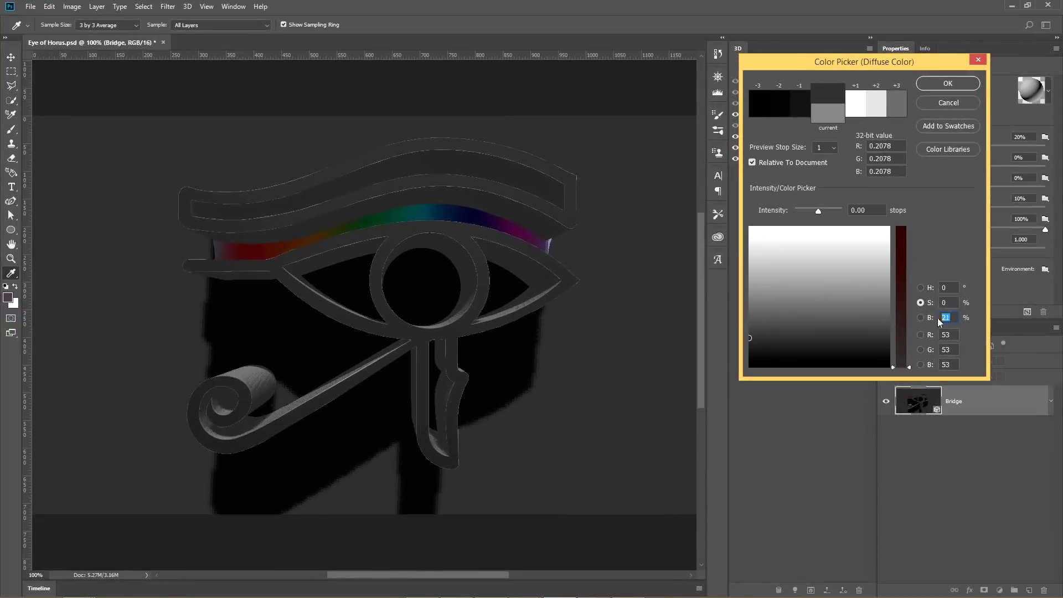
{"action": "type", "text": "16"}
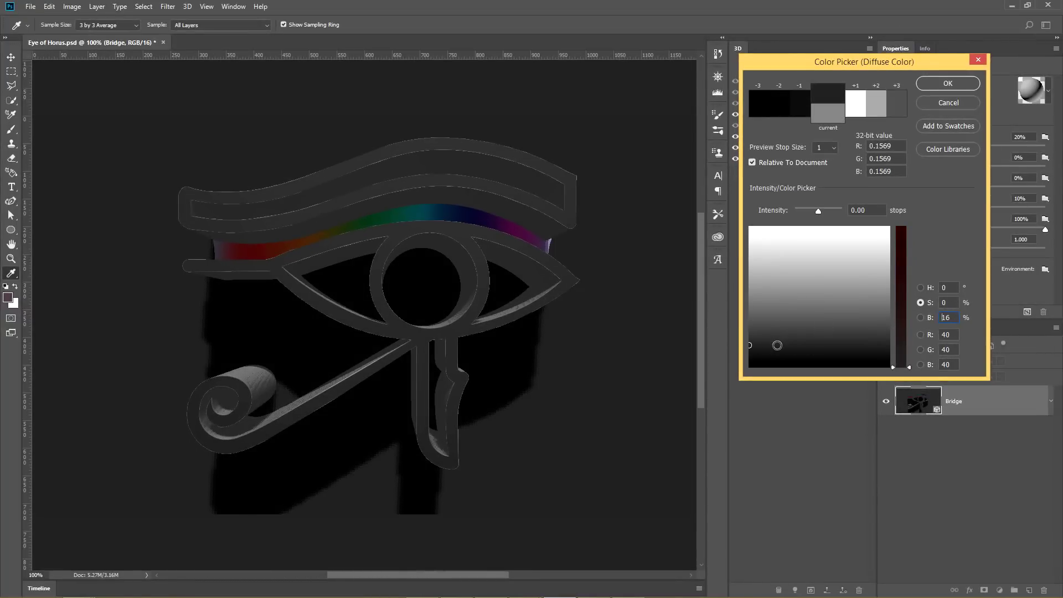
{"action": "left_click", "coordinate": [751, 345]}
{"action": "left_click_drag", "start_coordinate": [751, 345], "coordinate": [749, 342]}
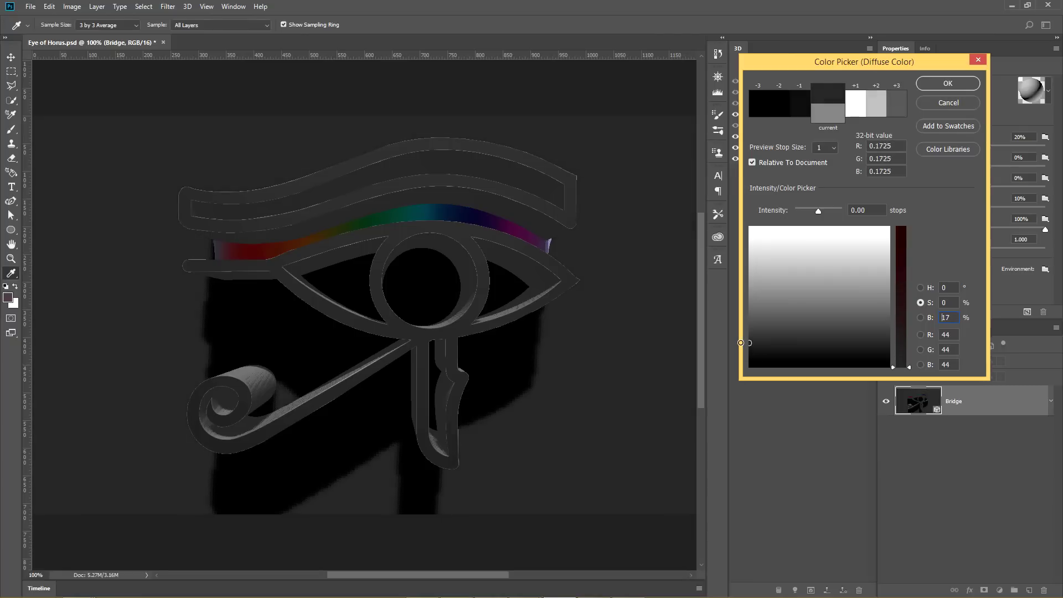
{"action": "left_click", "coordinate": [948, 84]}
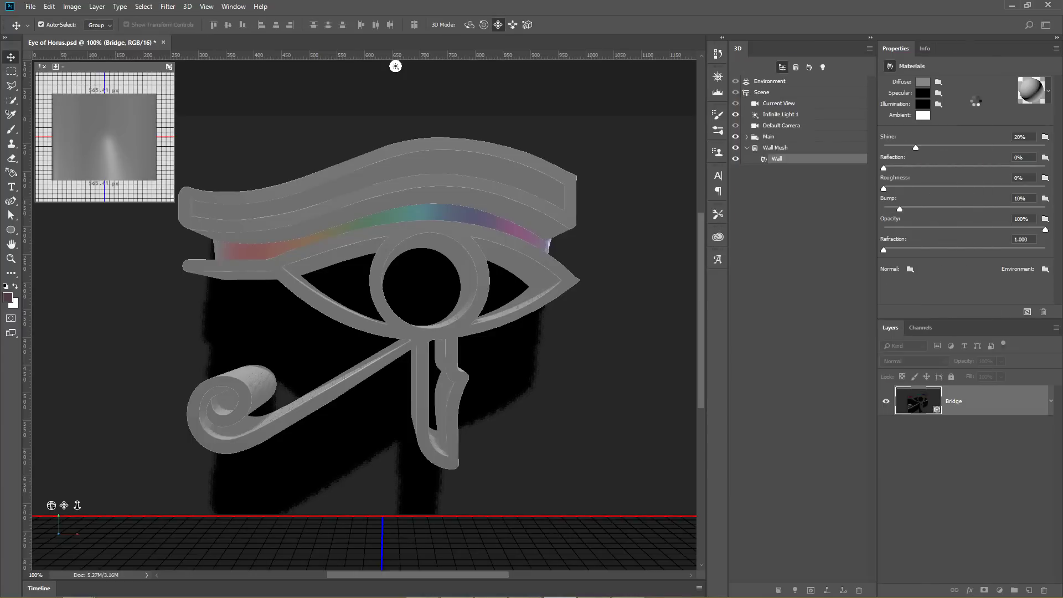
Step: Set the Wall material's specular color to a neutral gray of RGB 71, 71, 71
{"action": "left_click", "coordinate": [921, 95]}
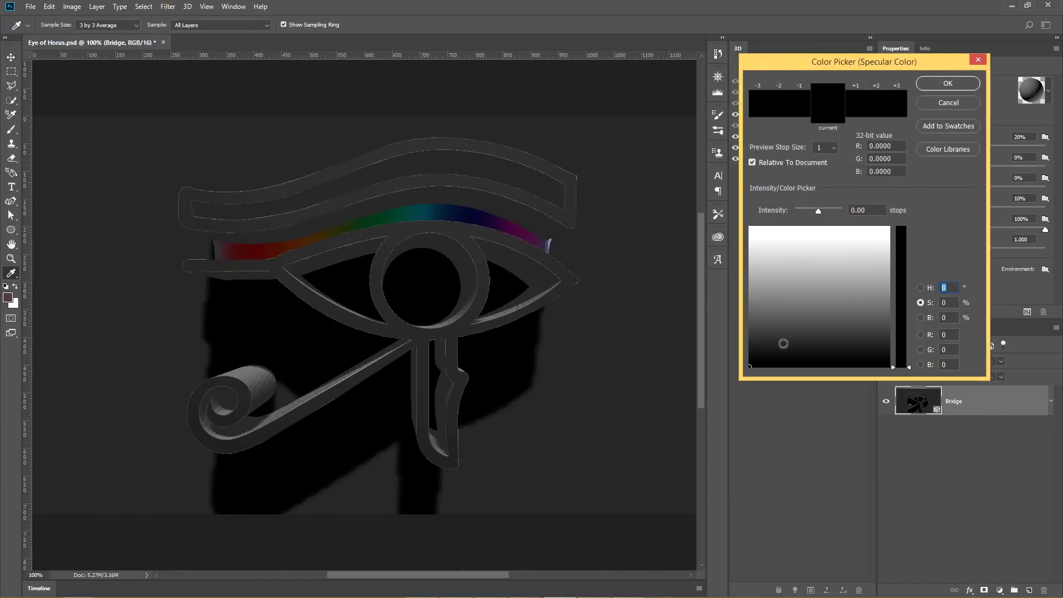
{"action": "left_click_drag", "start_coordinate": [770, 353], "coordinate": [712, 329]}
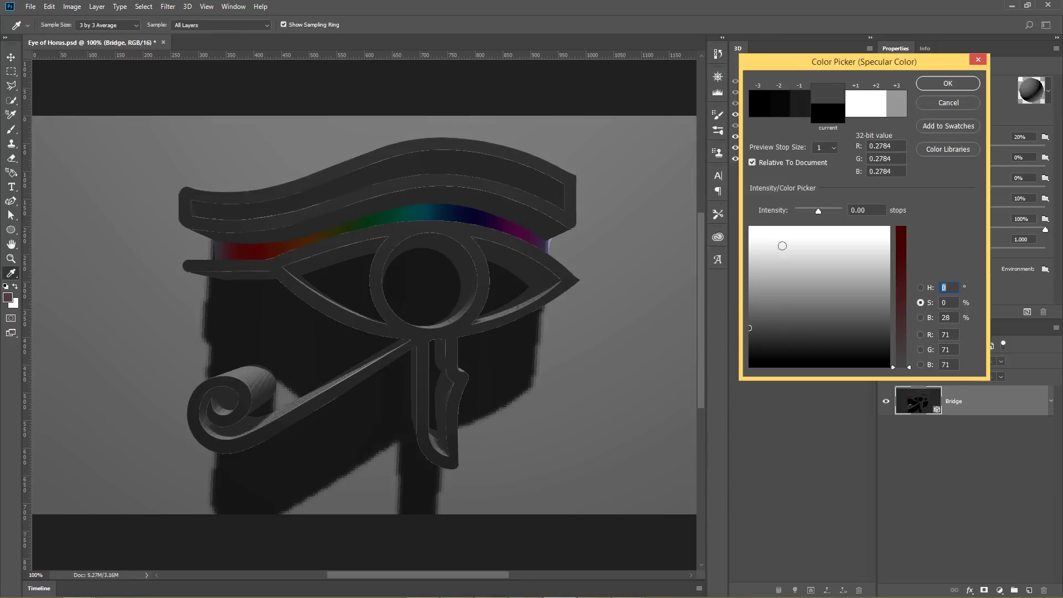
{"action": "left_click", "coordinate": [948, 83]}
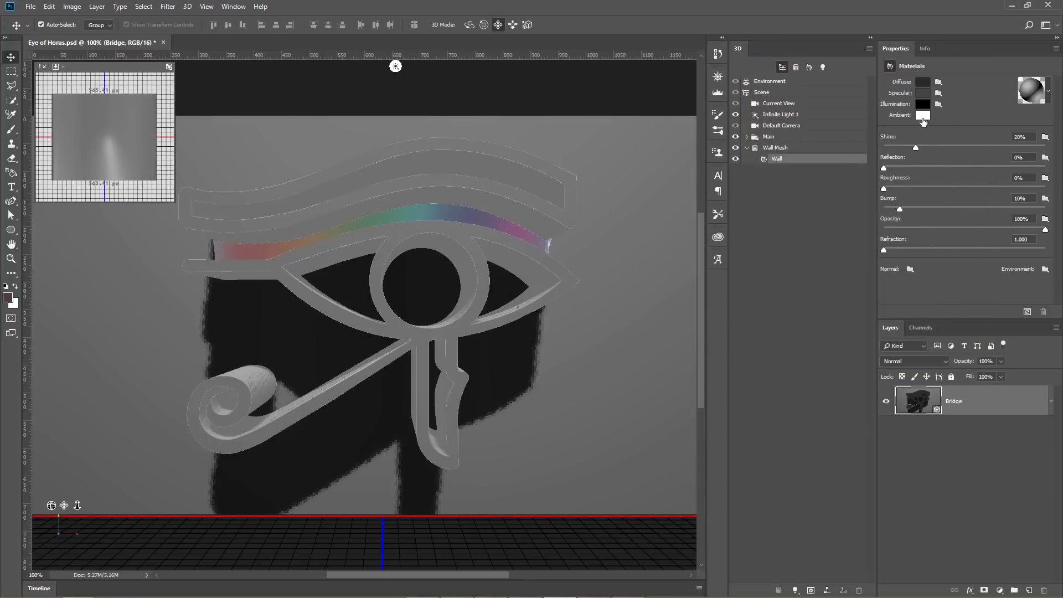
Step: Choose an ambient color for the Wall material
{"action": "left_click", "coordinate": [922, 115]}
{"action": "left_click_drag", "start_coordinate": [901, 287], "coordinate": [902, 278]}
{"action": "left_click_drag", "start_coordinate": [842, 263], "coordinate": [902, 271]}
{"action": "left_click", "coordinate": [964, 86]}
Step: Expand the Main group and move the Bridge mesh forward to a Z position of about 171 px, filling the eyebrow gap
{"action": "left_click", "coordinate": [781, 138]}
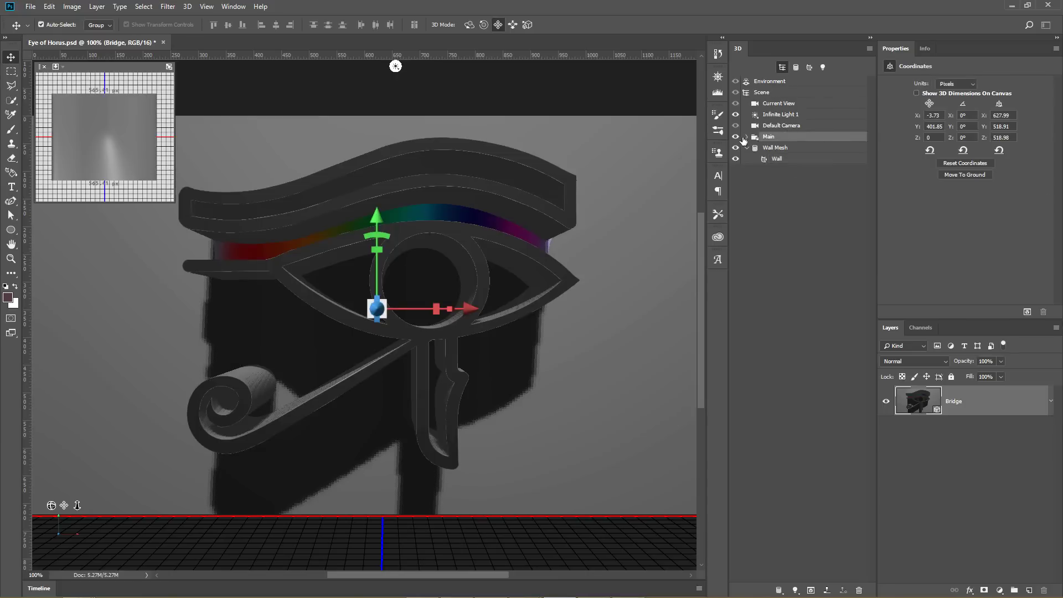
{"action": "left_click", "coordinate": [746, 138]}
{"action": "left_click", "coordinate": [816, 160]}
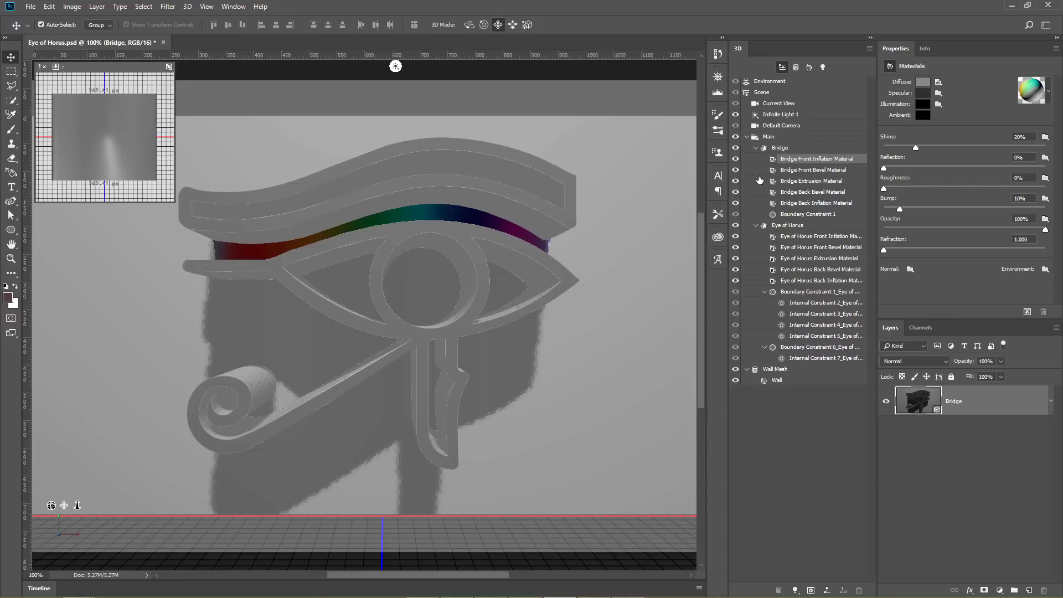
{"action": "left_click", "coordinate": [804, 148]}
{"action": "left_click_drag", "start_coordinate": [379, 249], "coordinate": [365, 297]}
{"action": "left_click_drag", "start_coordinate": [471, 239], "coordinate": [479, 238]}
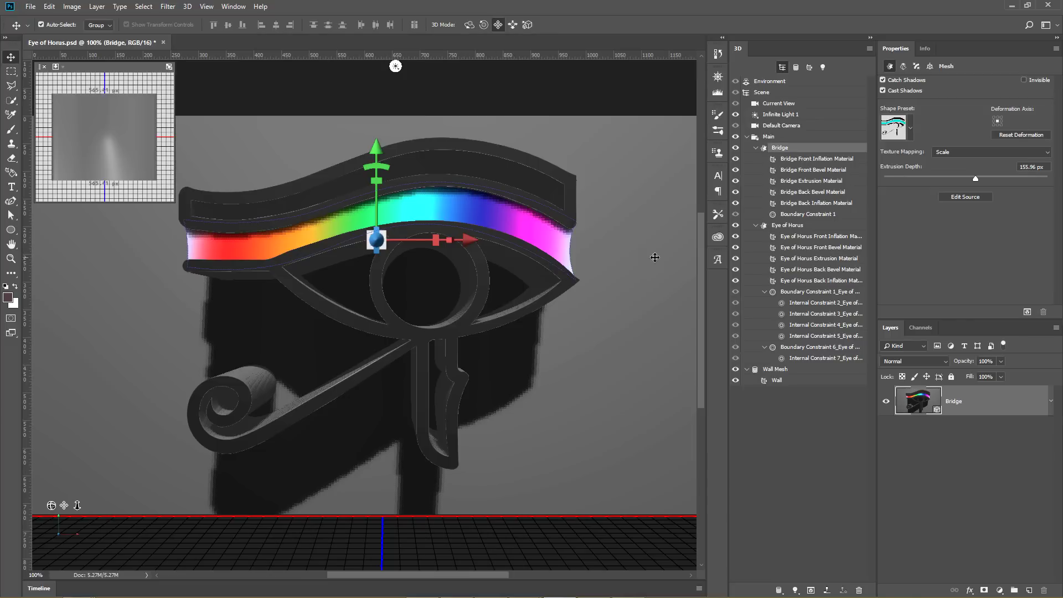
Step: Re-aim Infinite Light 1 so it shines more from the front and casts shorter shadows on the wall
{"action": "left_click", "coordinate": [754, 82]}
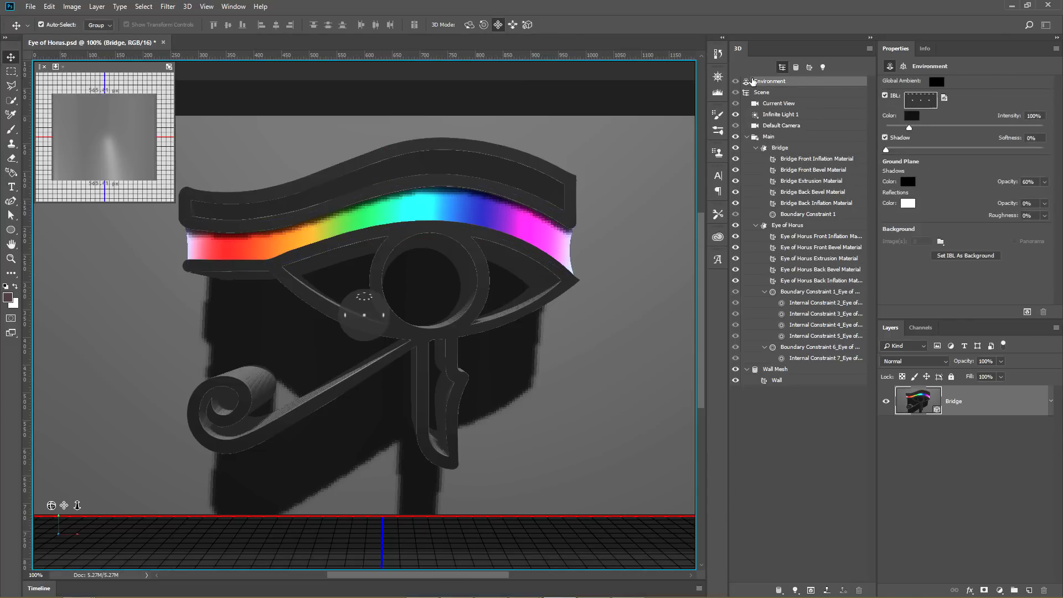
{"action": "left_click", "coordinate": [823, 67]}
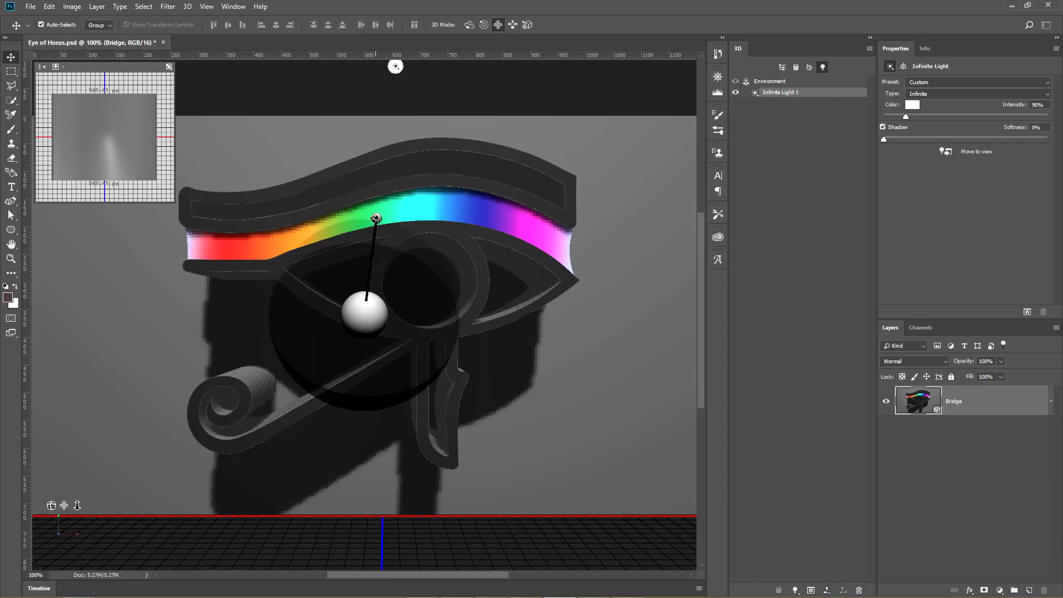
{"action": "left_click_drag", "start_coordinate": [375, 218], "coordinate": [370, 294]}
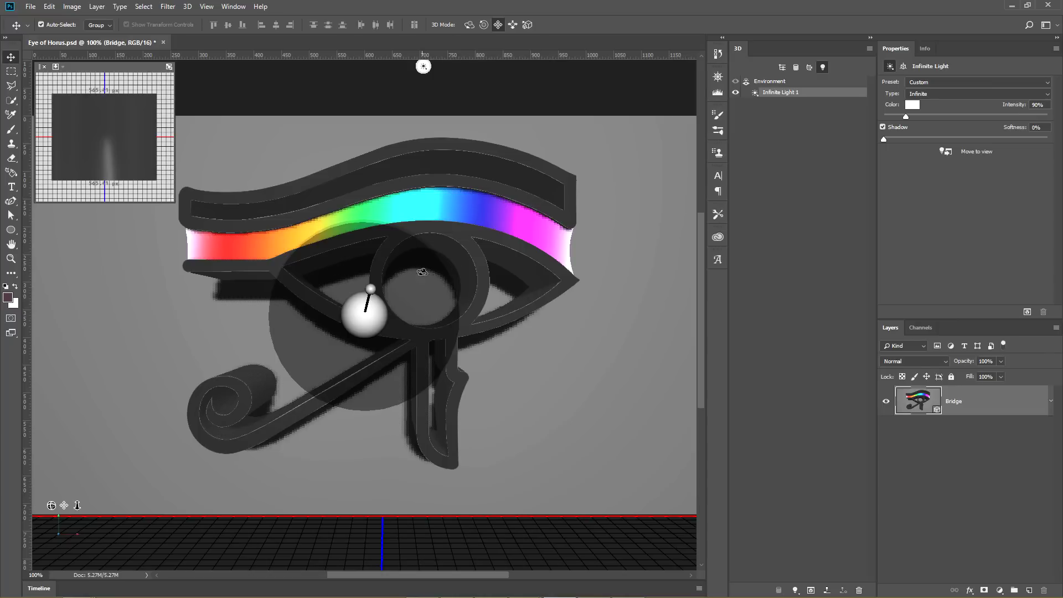
Step: Set the environment's IBL intensity to 136% and its shadow softness to 100%
{"action": "left_click", "coordinate": [752, 81]}
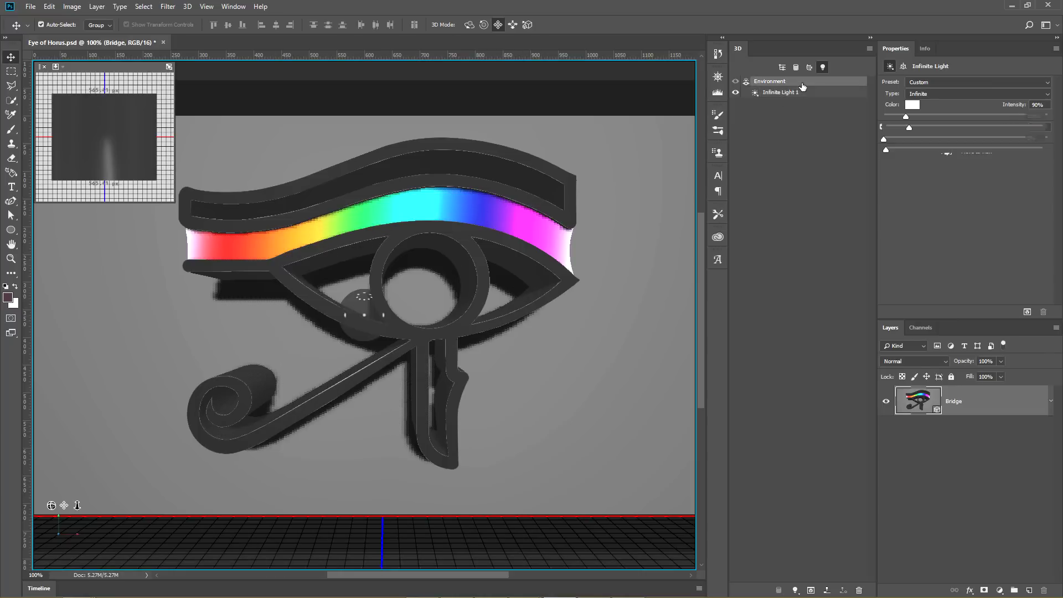
{"action": "left_click_drag", "start_coordinate": [910, 129], "coordinate": [915, 127]}
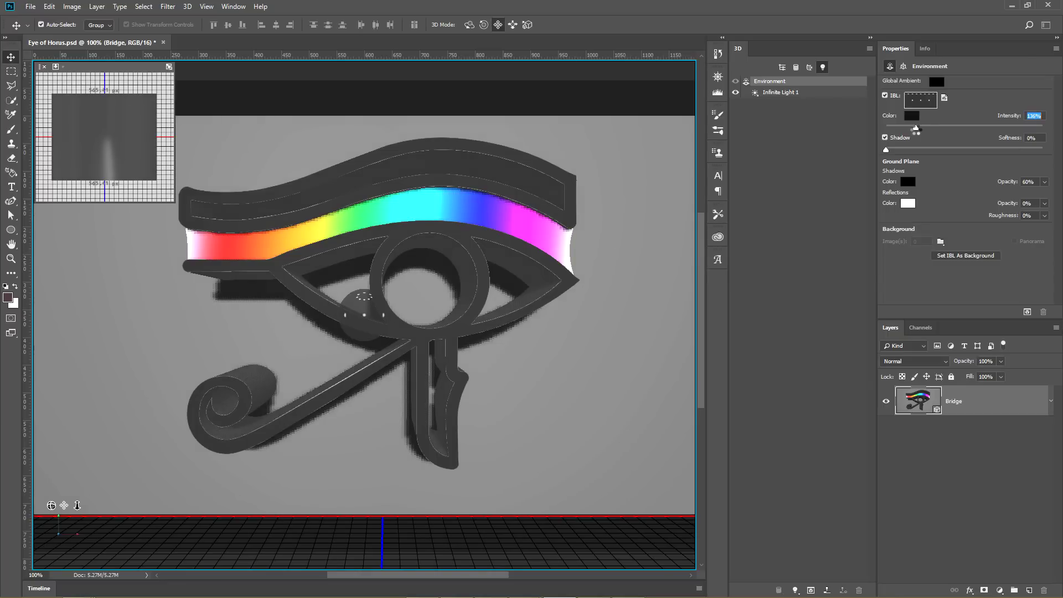
{"action": "left_click_drag", "start_coordinate": [885, 150], "coordinate": [1057, 154]}
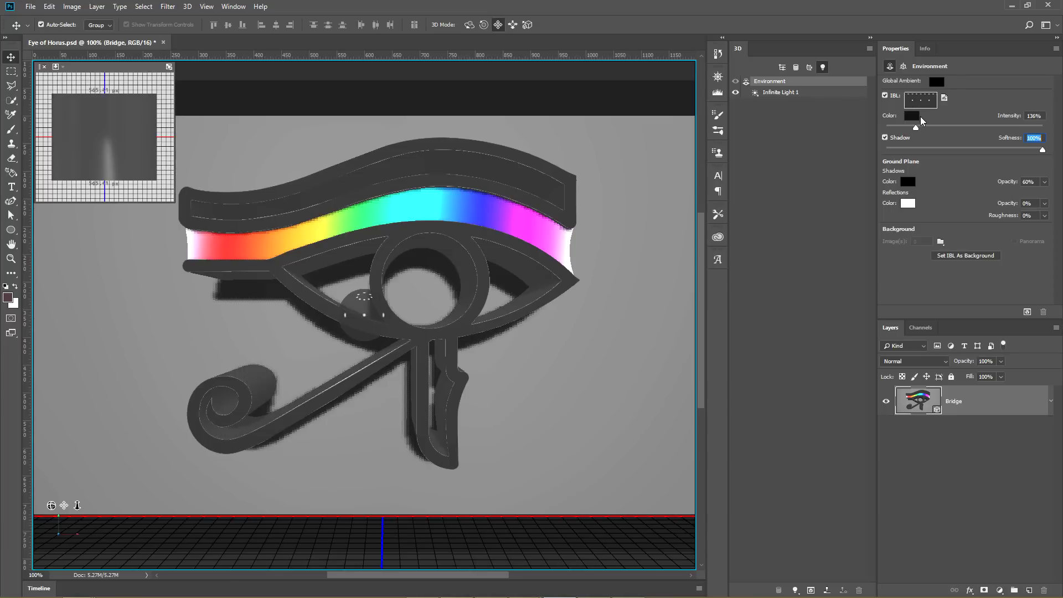
Step: Set the environment's global ambient color to a purple with hue 294°, saturation 67% and brightness 55%
{"action": "left_click", "coordinate": [936, 82]}
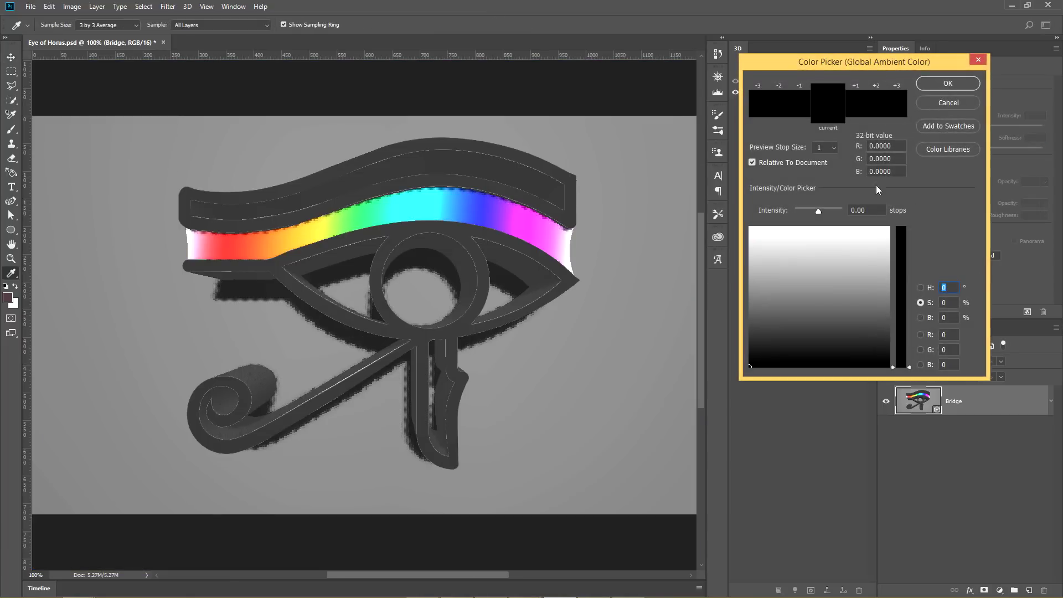
{"action": "left_click", "coordinate": [865, 259]}
{"action": "left_click_drag", "start_coordinate": [896, 281], "coordinate": [894, 272]}
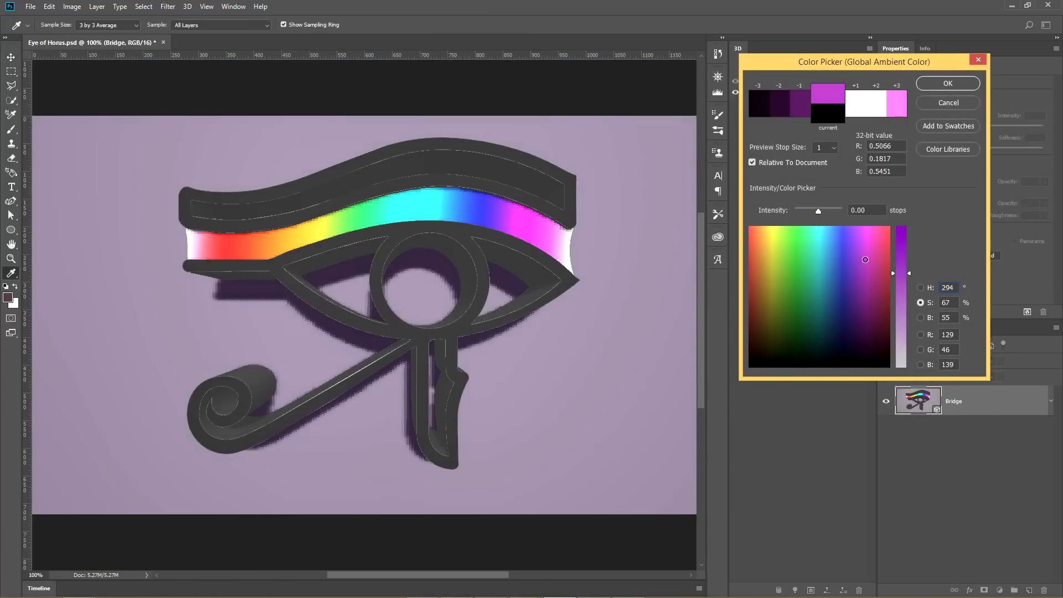
{"action": "left_click", "coordinate": [972, 84]}
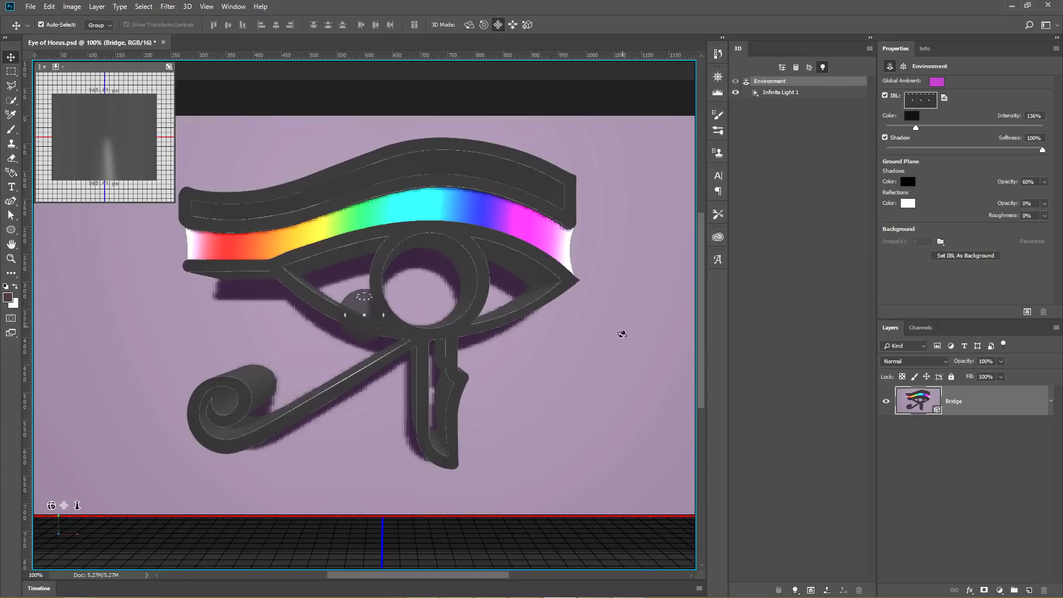
Step: Set the Bridge mesh's extrusion depth to 250 px
{"action": "left_click", "coordinate": [783, 68]}
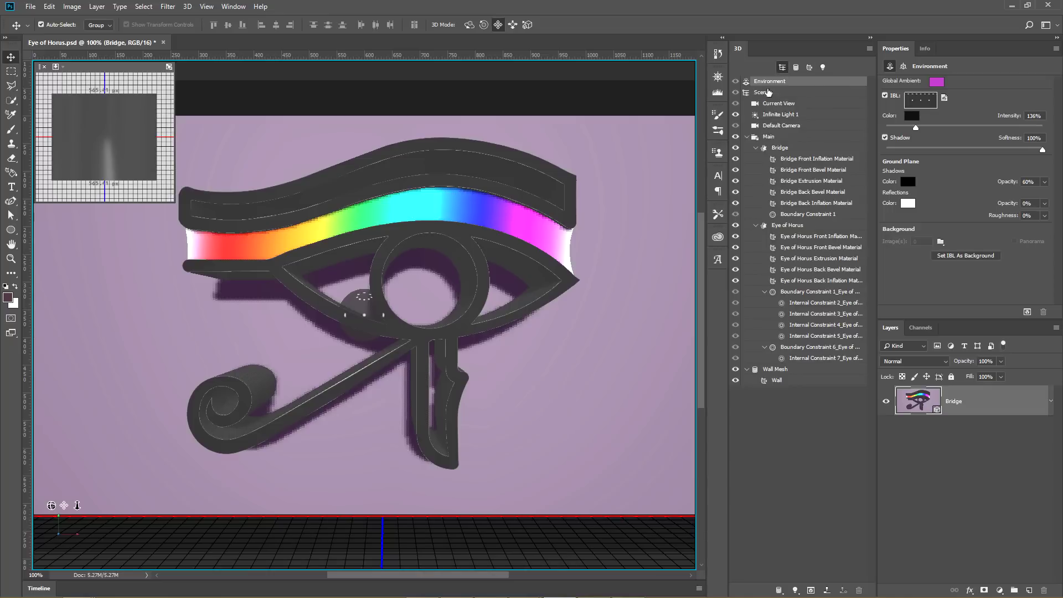
{"action": "left_click", "coordinate": [769, 139]}
{"action": "left_click", "coordinate": [781, 148]}
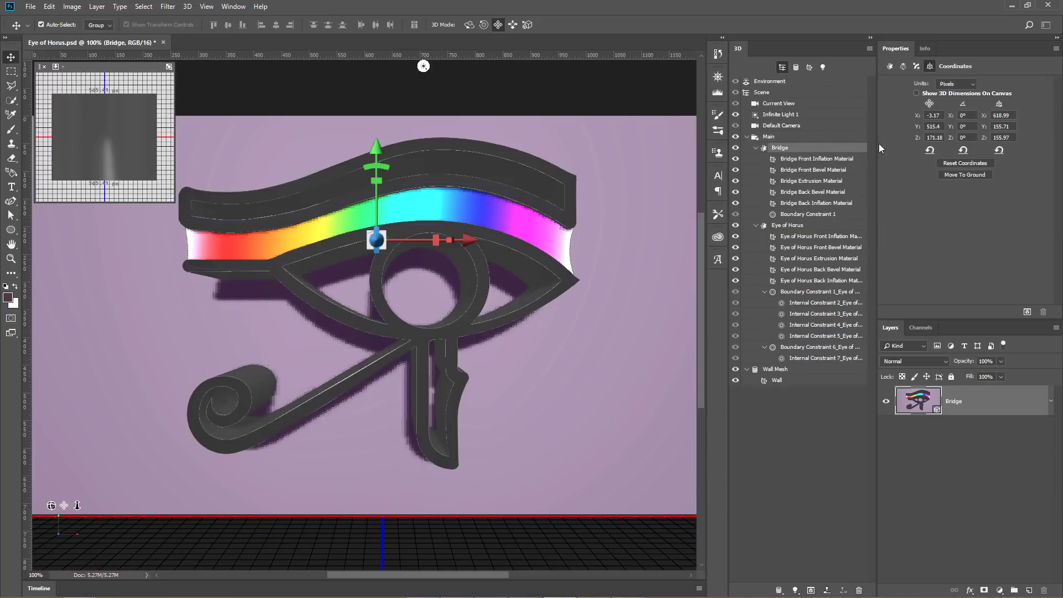
{"action": "left_click", "coordinate": [888, 67]}
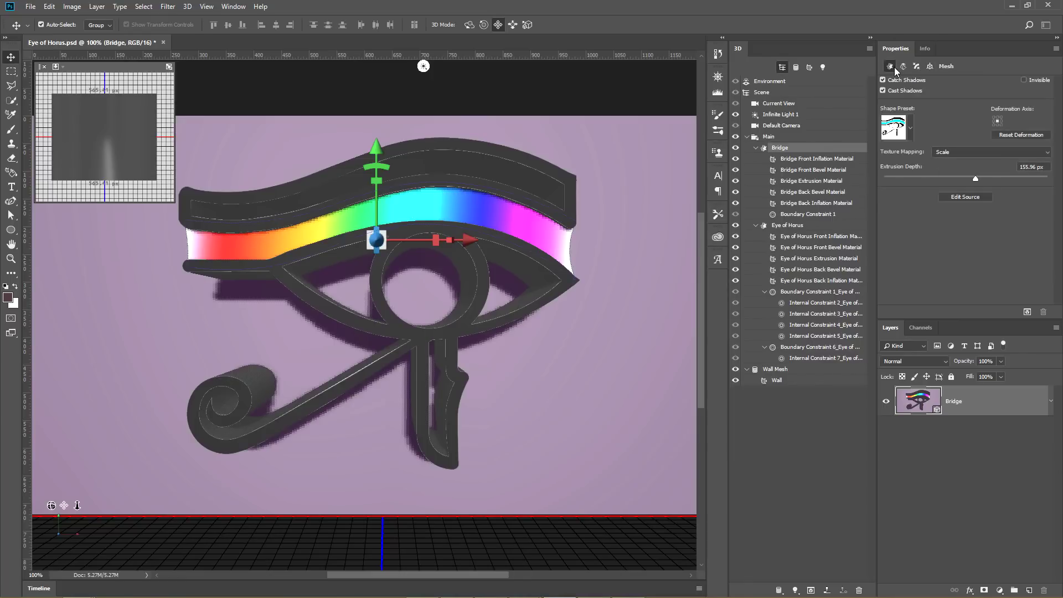
{"action": "left_click", "coordinate": [1045, 168]}
{"action": "type", "text": "250"}
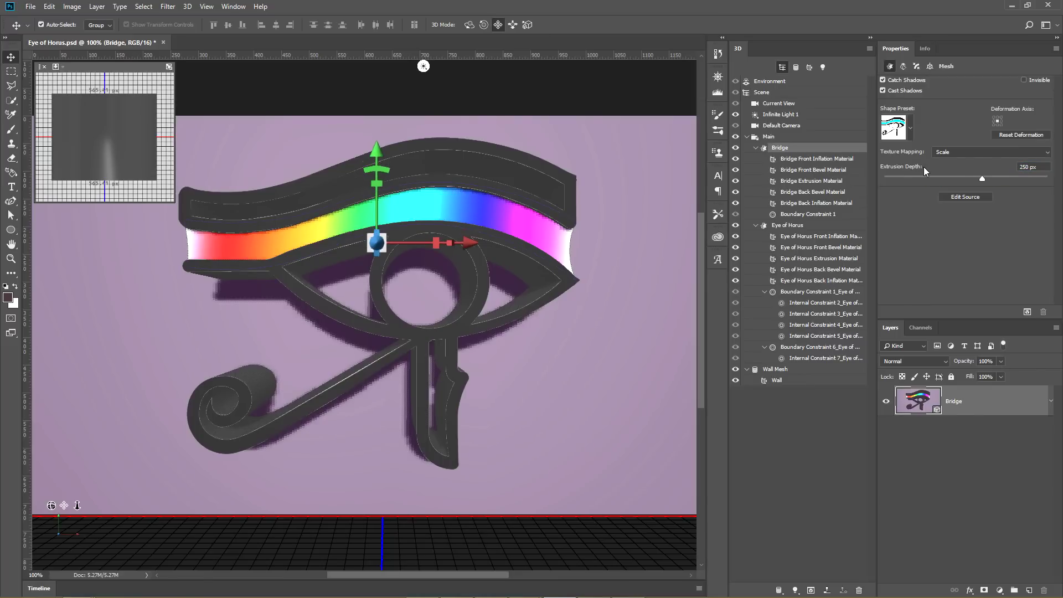
Step: Set the Eye of Horus mesh's extrusion depth to 250 px
{"action": "left_click", "coordinate": [797, 226]}
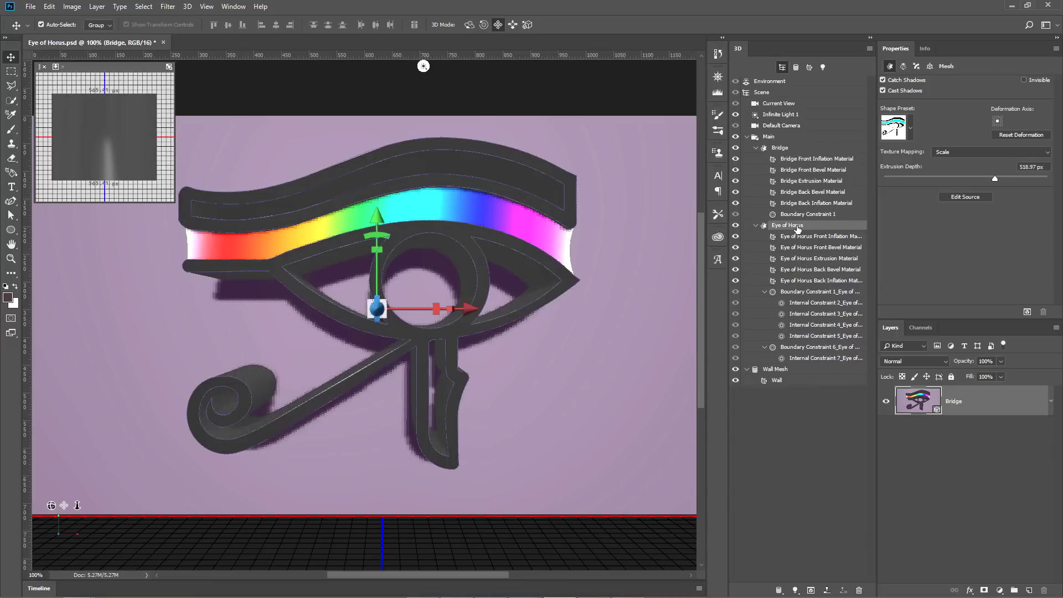
{"action": "left_click", "coordinate": [1025, 168]}
{"action": "type", "text": "250"}
{"action": "key", "text": "Return"}
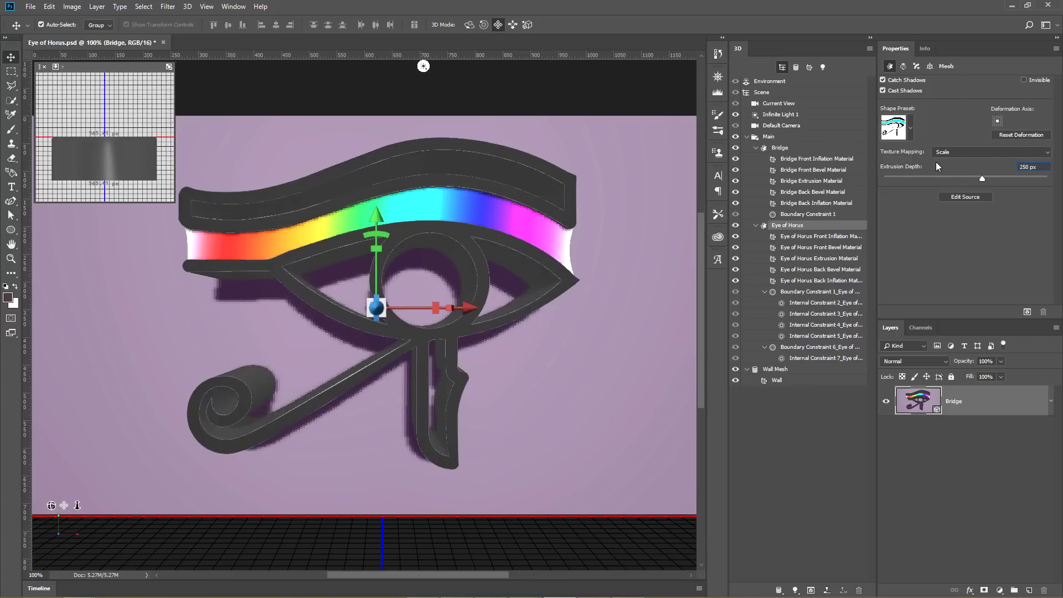
Step: Move the Main group along the Z axis to a position of 150.64 px, using the swapped secondary view
{"action": "left_click", "coordinate": [169, 66]}
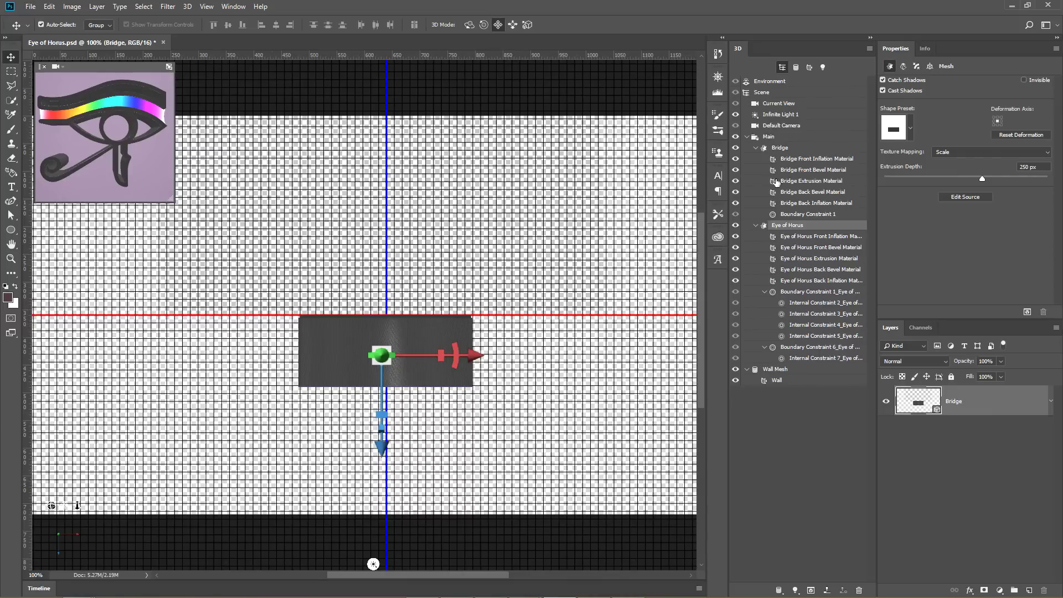
{"action": "left_click", "coordinate": [774, 138]}
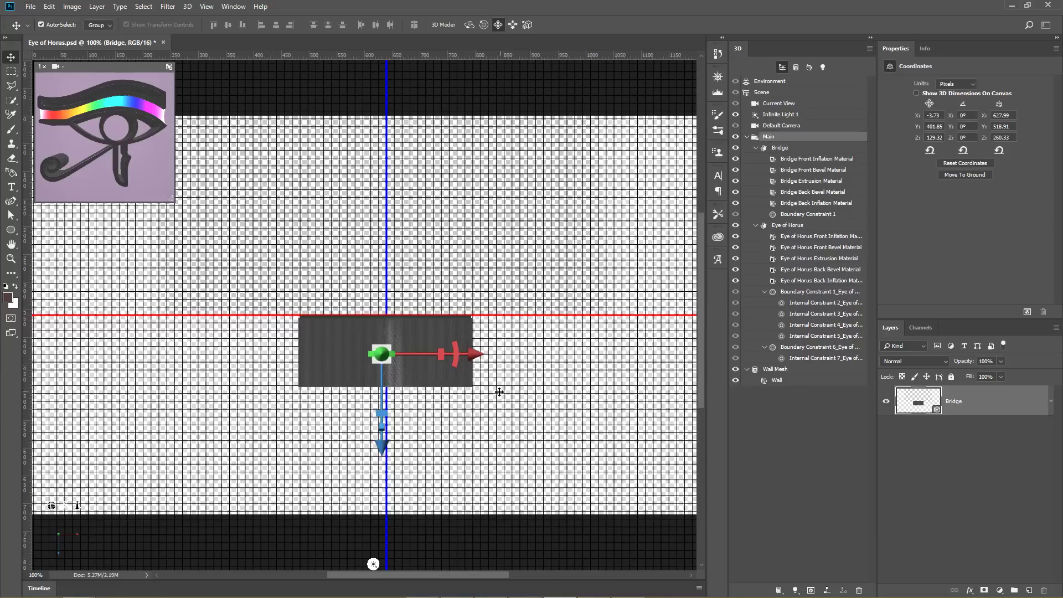
{"action": "left_click_drag", "start_coordinate": [380, 441], "coordinate": [397, 365]}
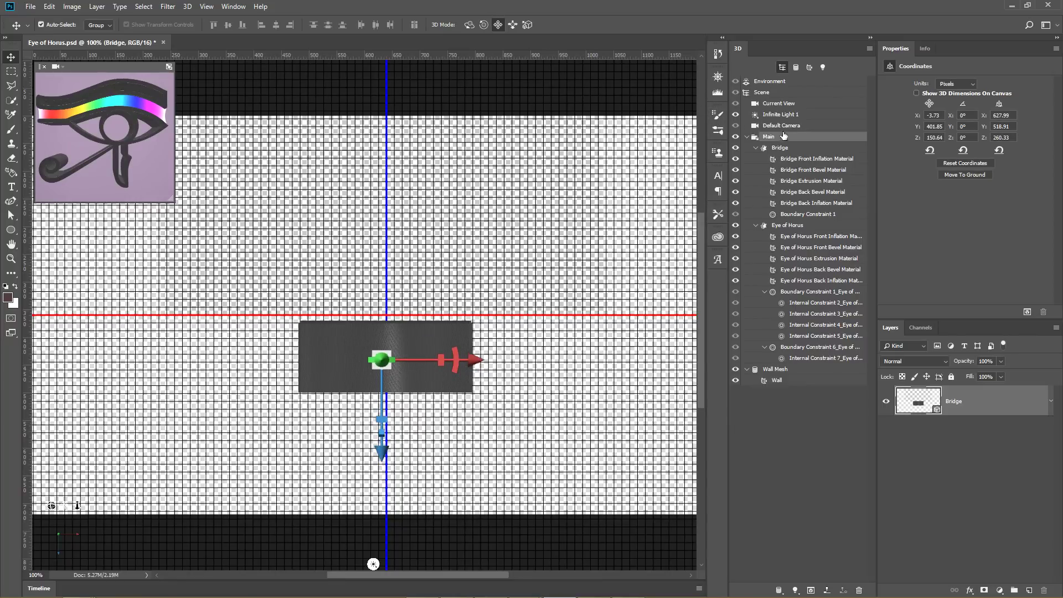
{"action": "left_click", "coordinate": [168, 65]}
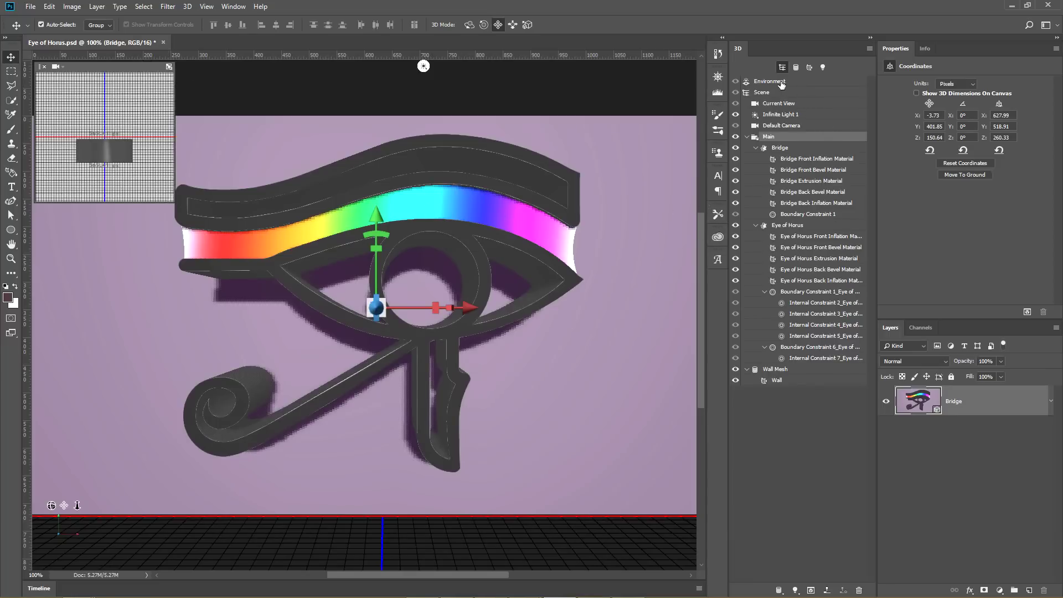
Step: Apply the 3Point Infinite Display lighting preset through Infinite Light 1
{"action": "left_click", "coordinate": [822, 67]}
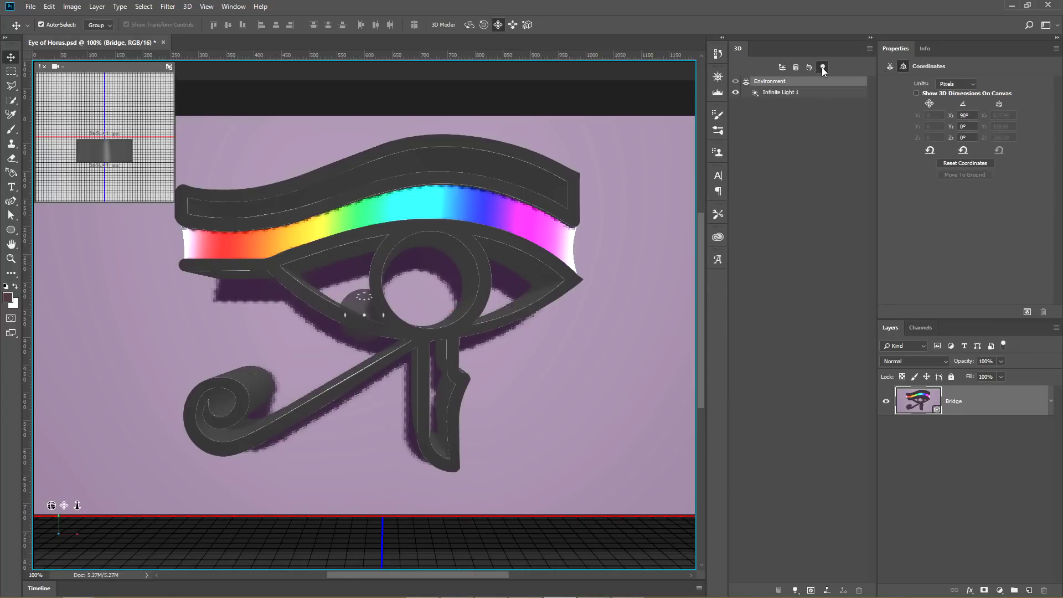
{"action": "left_click", "coordinate": [890, 66]}
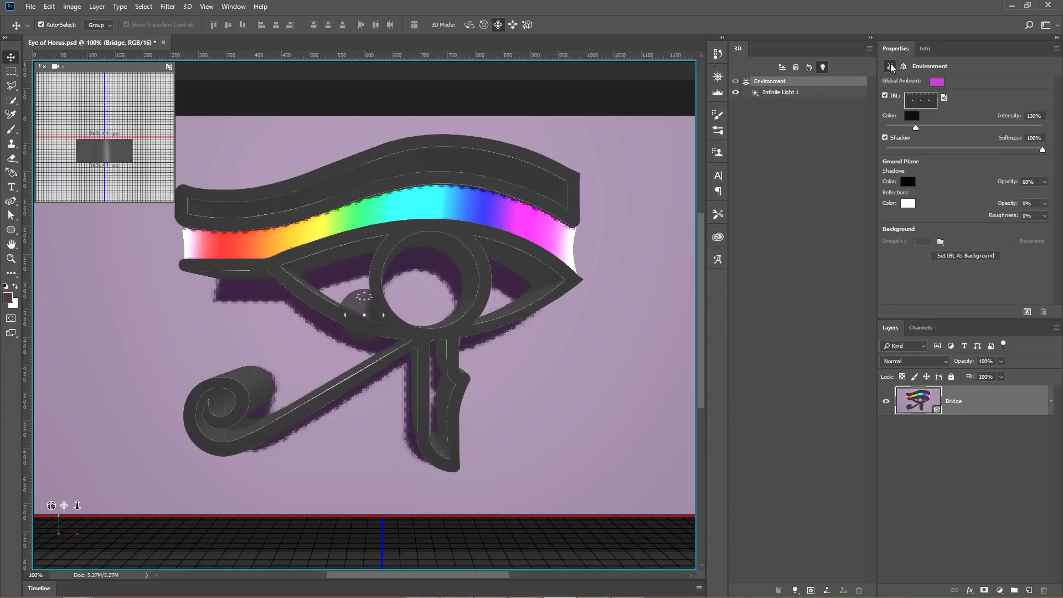
{"action": "left_click", "coordinate": [780, 92]}
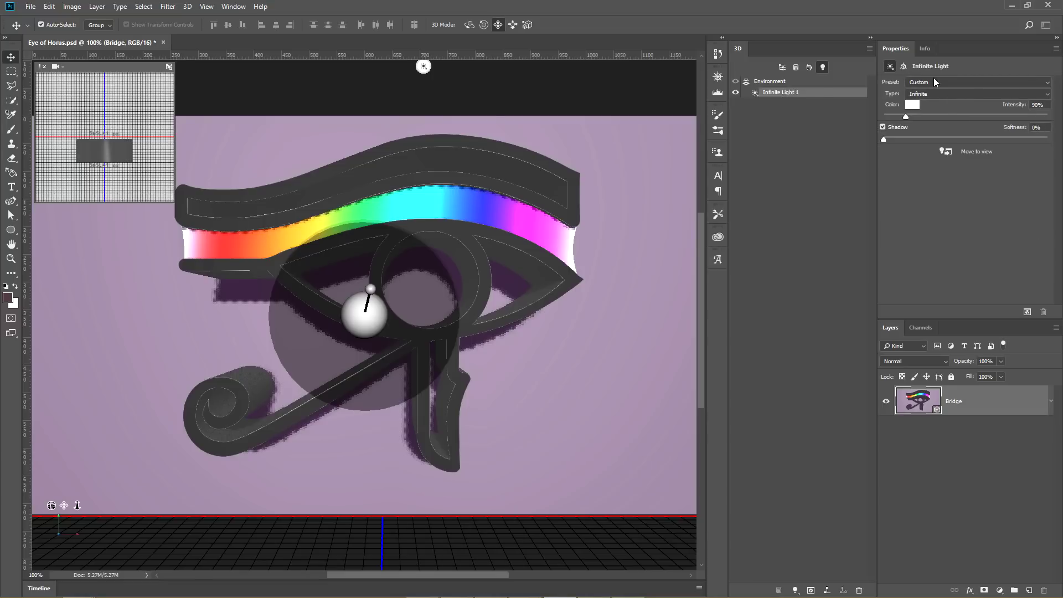
{"action": "left_click", "coordinate": [934, 82]}
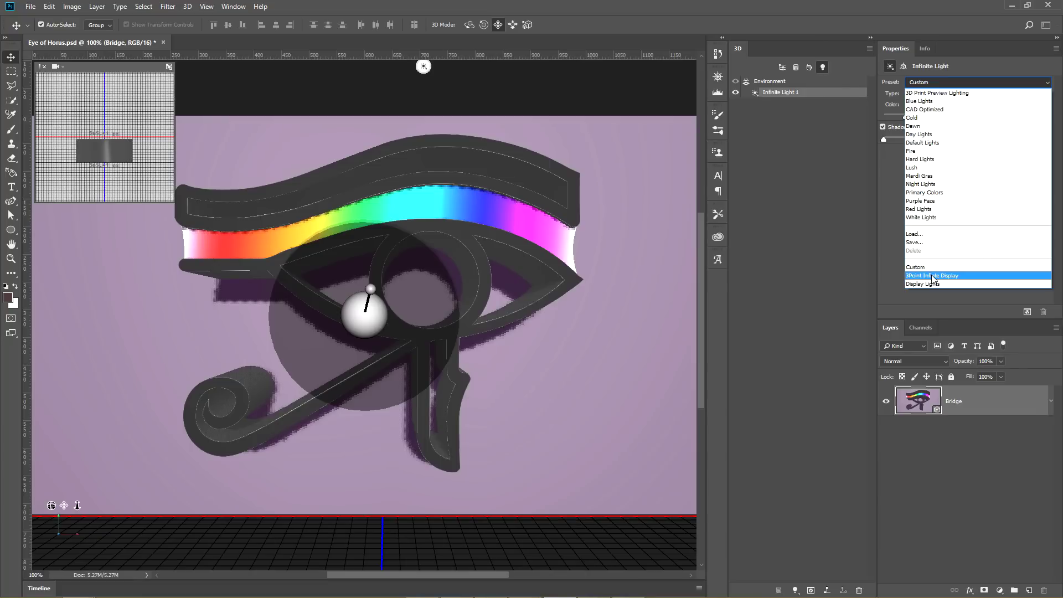
{"action": "left_click", "coordinate": [932, 276]}
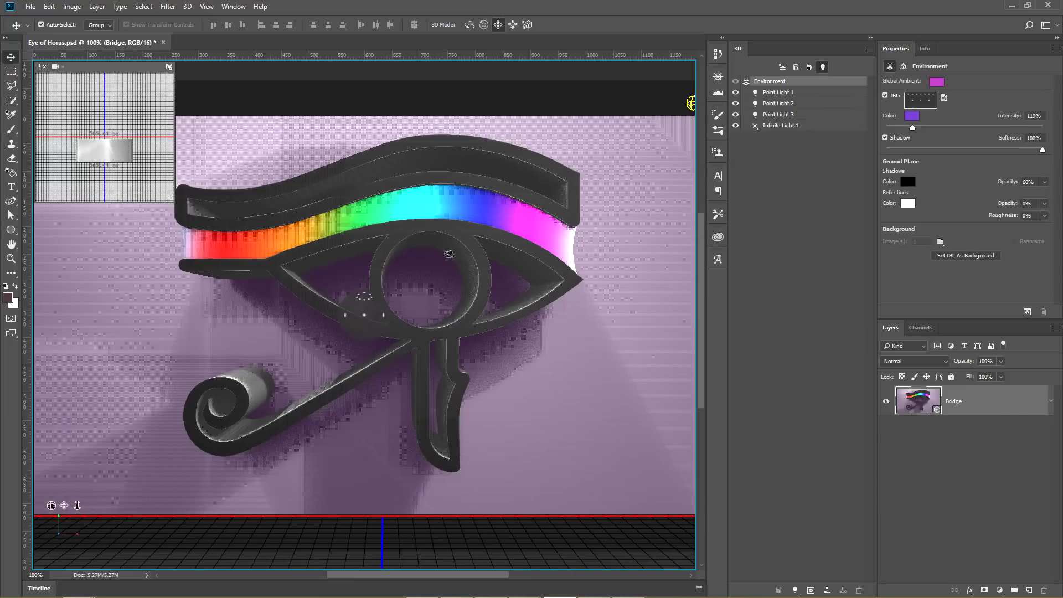
Step: Examine the placement, intensity and shadow softness of each of the three point lights around the scene
{"action": "key", "text": "ctrl+minus"}
{"action": "key", "text": "ctrl+minus"}
{"action": "key", "text": "ctrl+minus"}
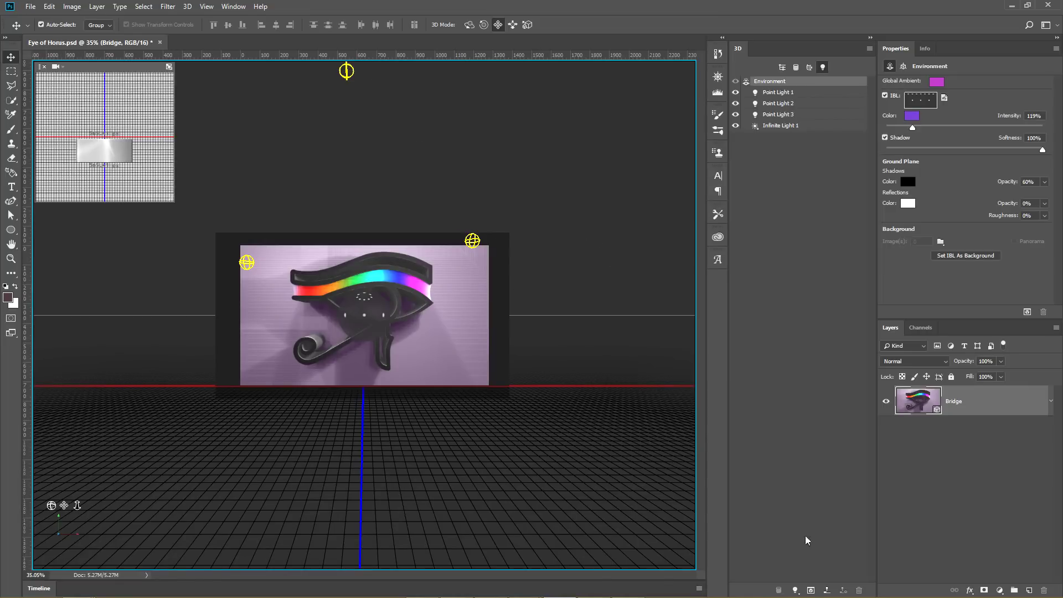
{"action": "left_click", "coordinate": [795, 590]}
{"action": "left_click", "coordinate": [347, 71]}
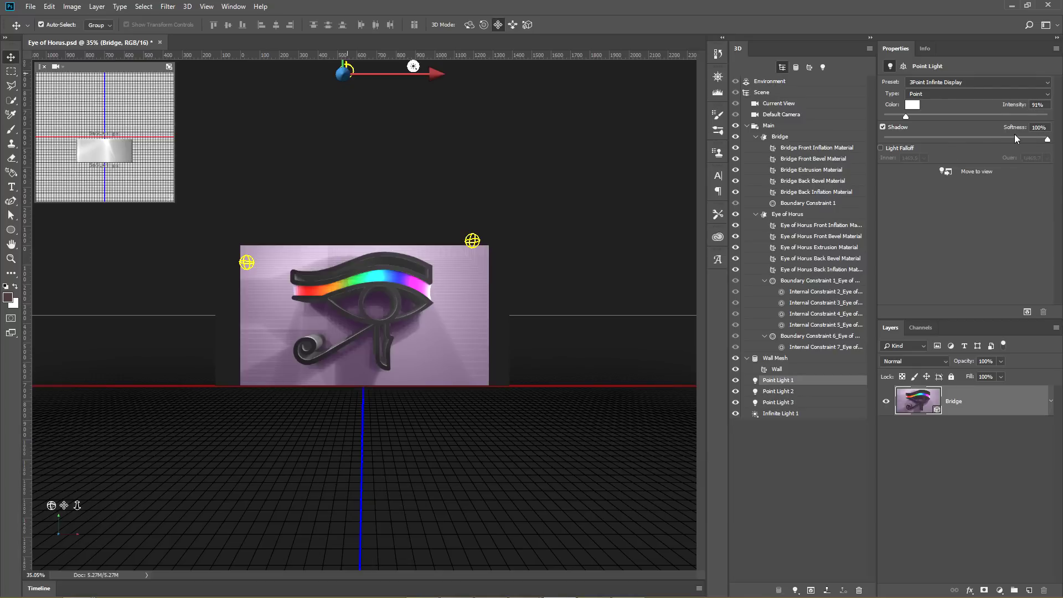
{"action": "left_click", "coordinate": [473, 240]}
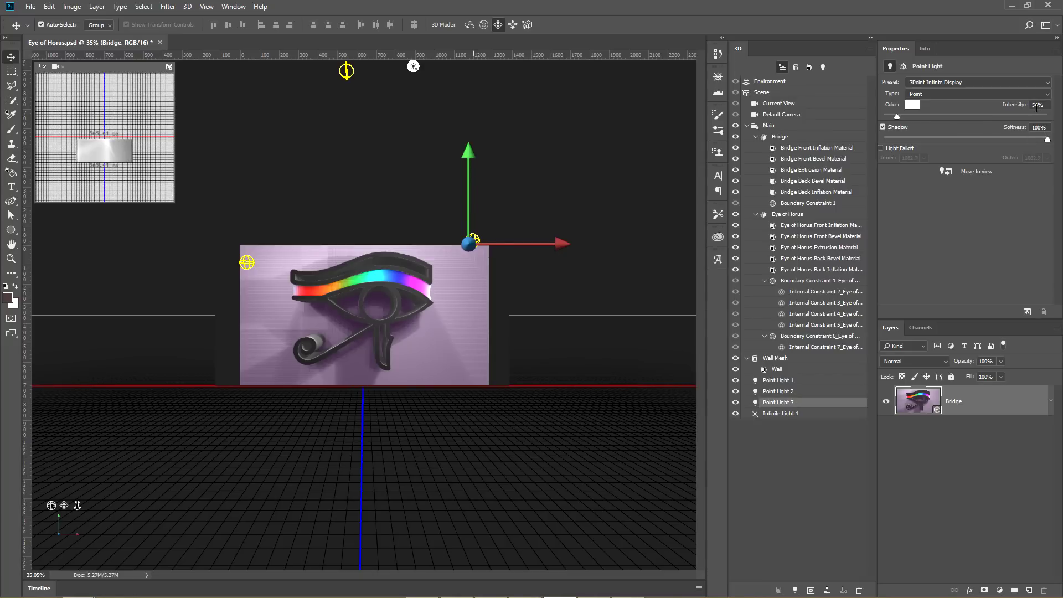
{"action": "left_click", "coordinate": [249, 265]}
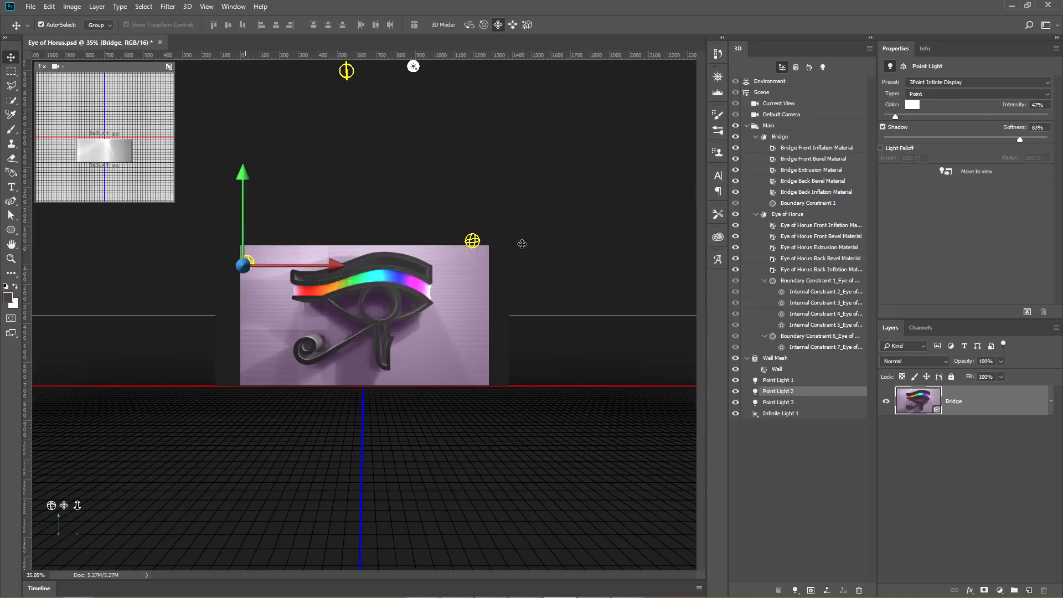
Step: Try repositioning Point Lights 1 to 3 together along the Z axis
{"action": "left_click", "coordinate": [785, 380]}
{"action": "left_click", "coordinate": [785, 403], "text": "shift"}
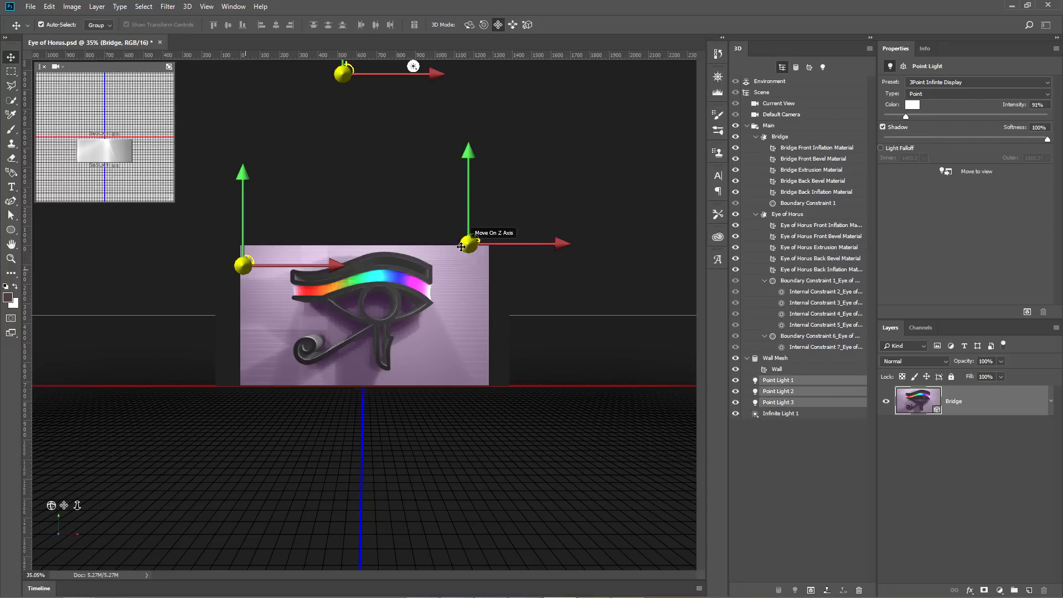
{"action": "mouse_move", "coordinate": [461, 246]}
{"action": "left_mouse_down"}
{"action": "mouse_move", "coordinate": [470, 287]}
{"action": "mouse_move", "coordinate": [459, 244]}
{"action": "mouse_move", "coordinate": [458, 265]}
{"action": "left_mouse_up"}
{"action": "key", "text": "ctrl+1"}
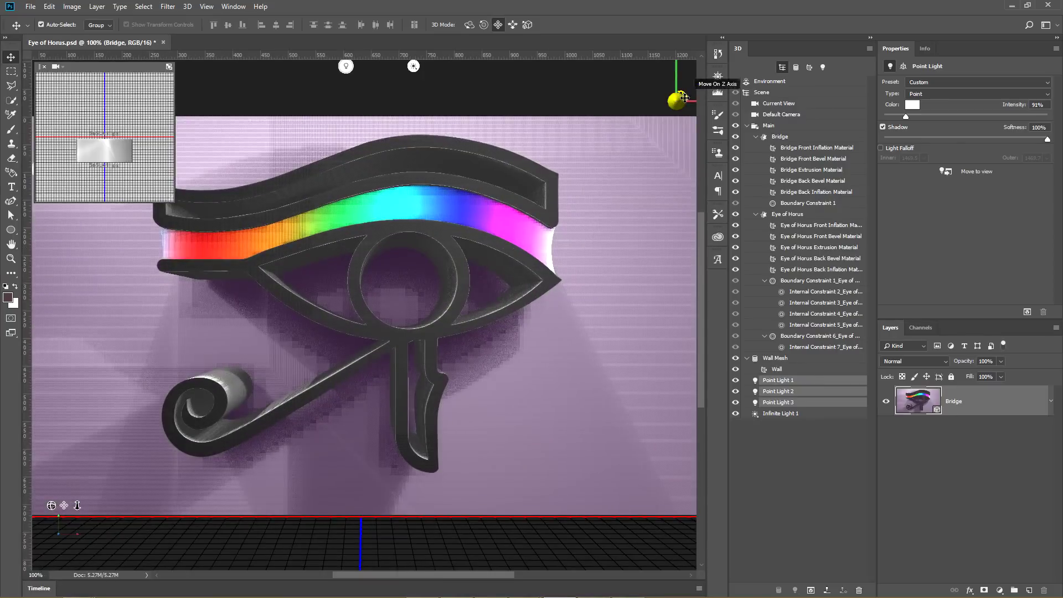
{"action": "left_click_drag", "start_coordinate": [678, 97], "coordinate": [659, 77]}
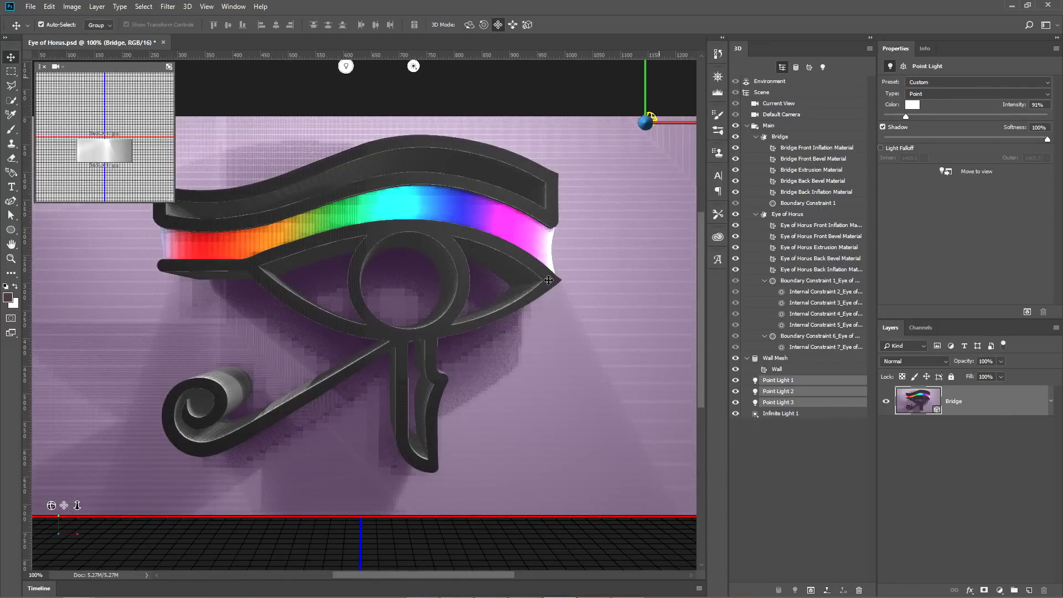
Step: Reset the moved point lights by reapplying the 3Point Infinite Display preset to Point Light 1
{"action": "left_click", "coordinate": [936, 94]}
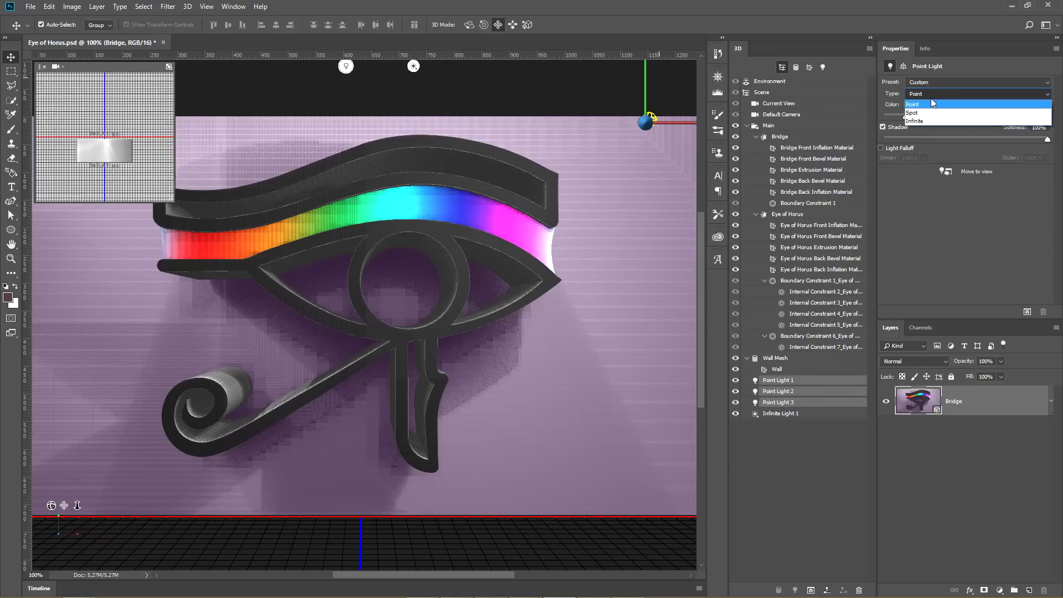
{"action": "left_click", "coordinate": [929, 95]}
{"action": "left_click", "coordinate": [799, 384]}
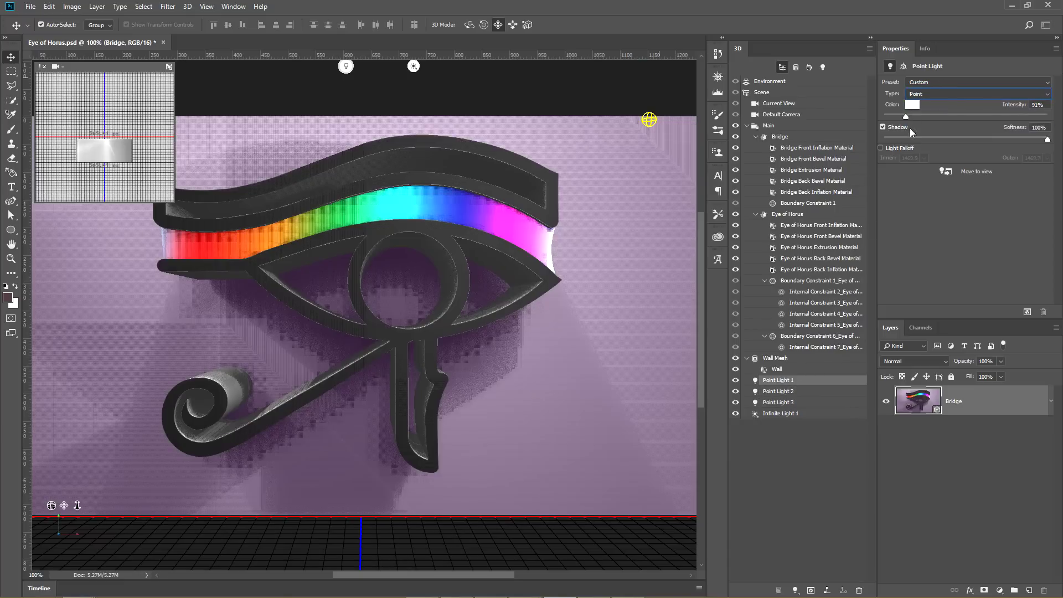
{"action": "left_click", "coordinate": [927, 85]}
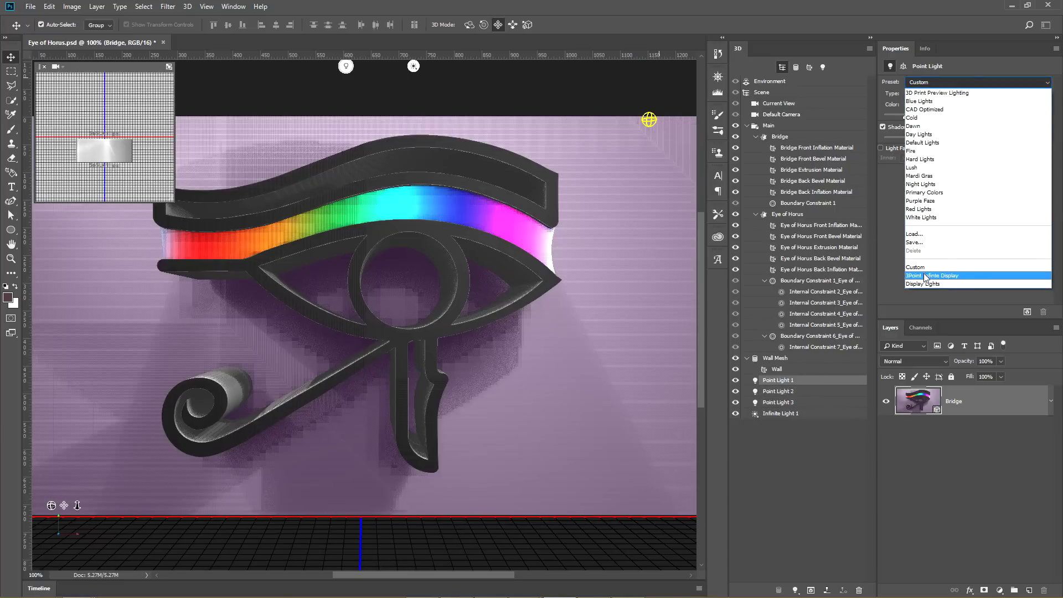
{"action": "left_click", "coordinate": [923, 274]}
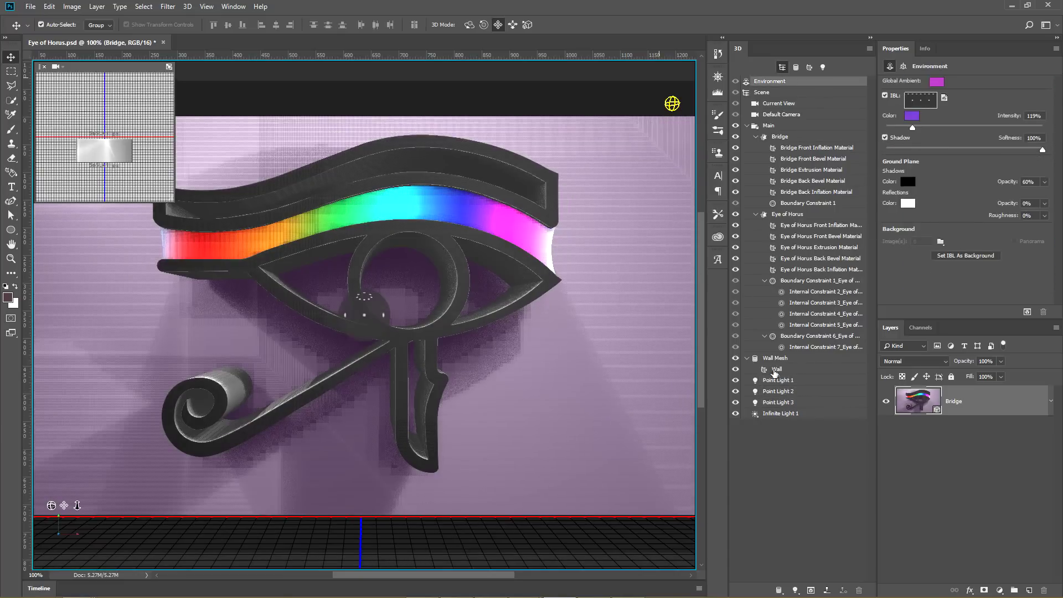
Step: Run a test render of the 3D layer, stop it early and view it without the 3D overlays
{"action": "left_click", "coordinate": [782, 415]}
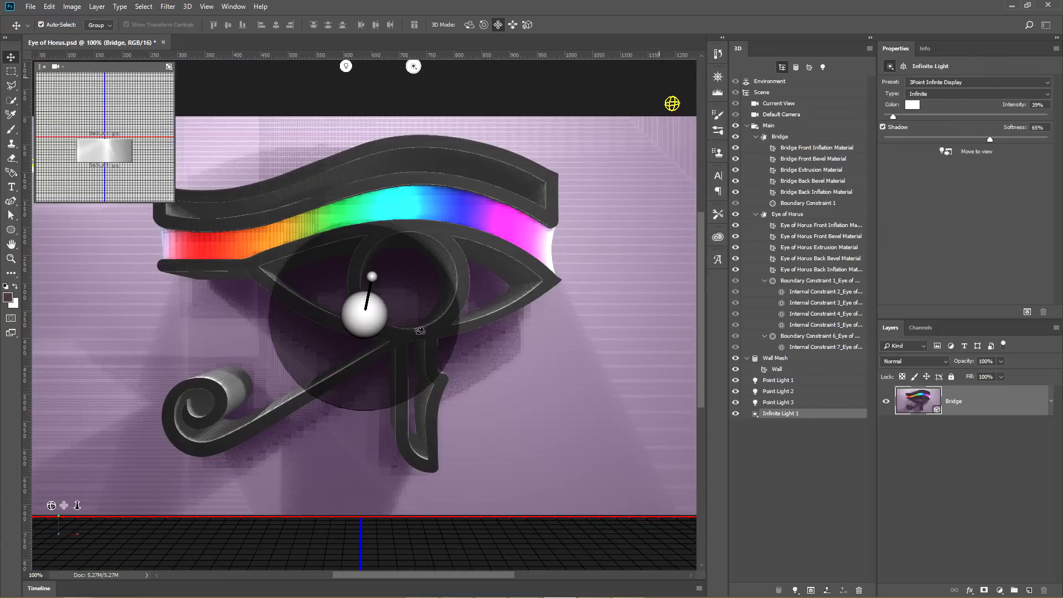
{"action": "key", "text": "ctrl+minus"}
{"action": "key", "text": "ctrl+plus"}
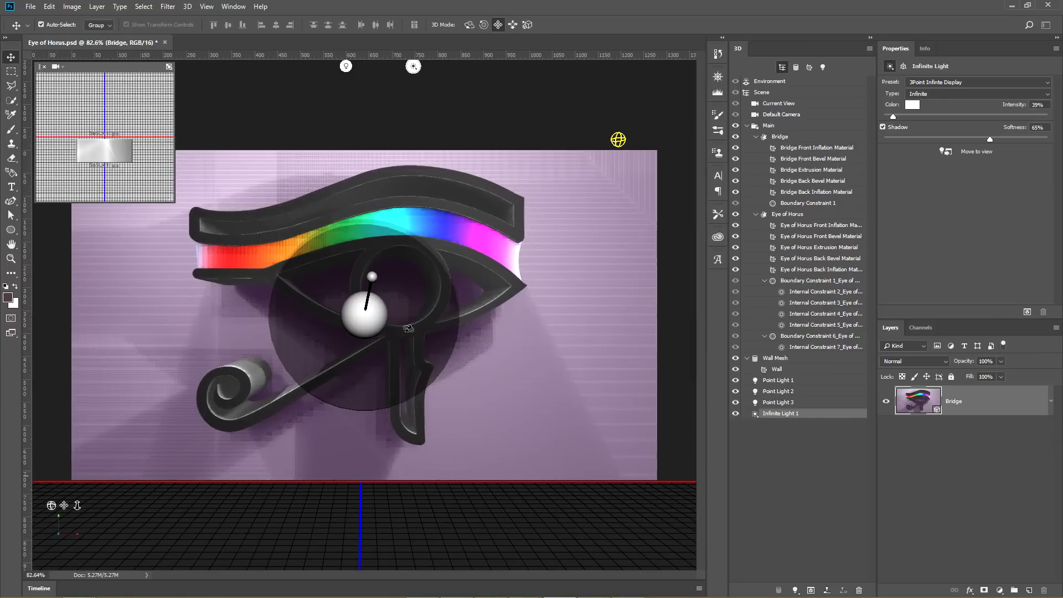
{"action": "left_click", "coordinate": [187, 6]}
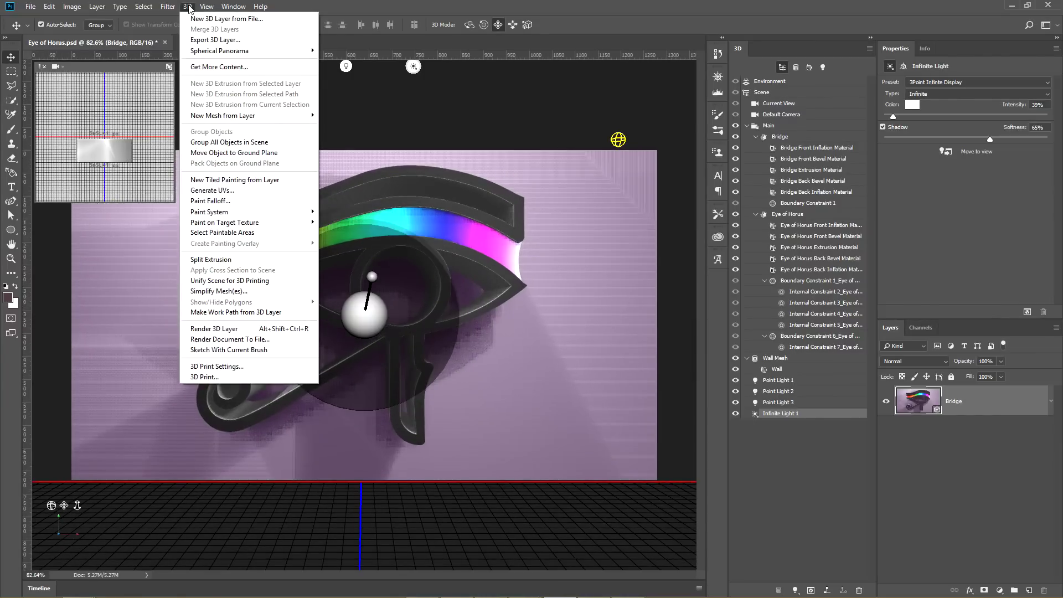
{"action": "left_click", "coordinate": [216, 330]}
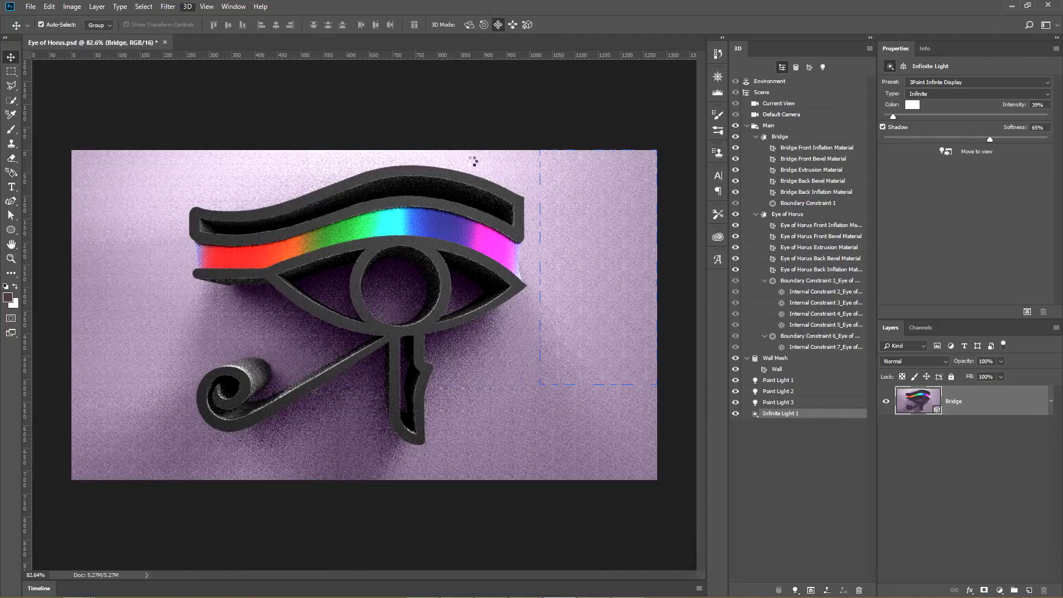
{"action": "left_click", "coordinate": [470, 161]}
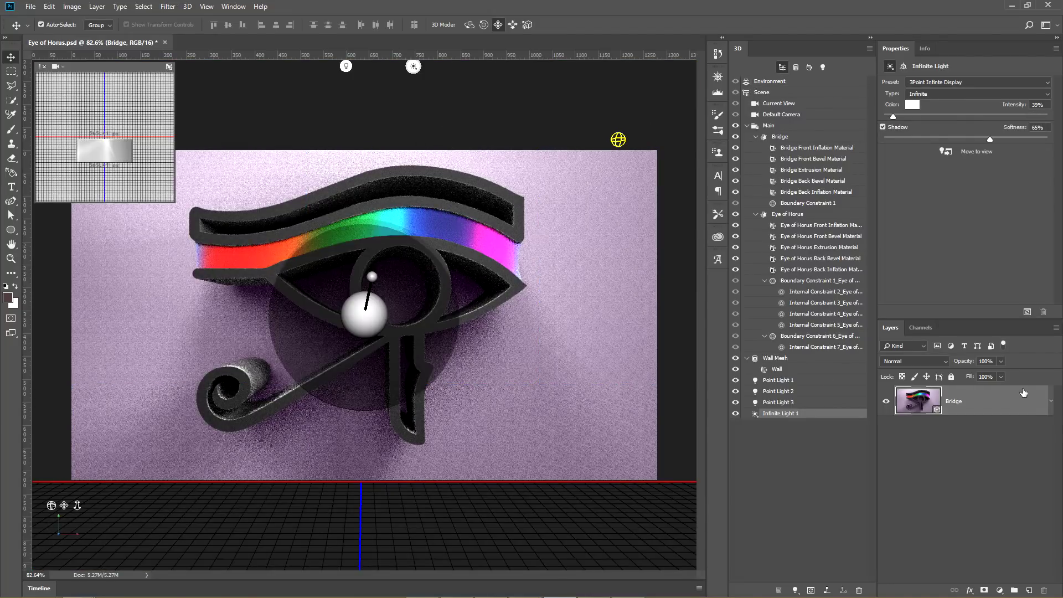
{"action": "left_click", "coordinate": [1003, 433]}
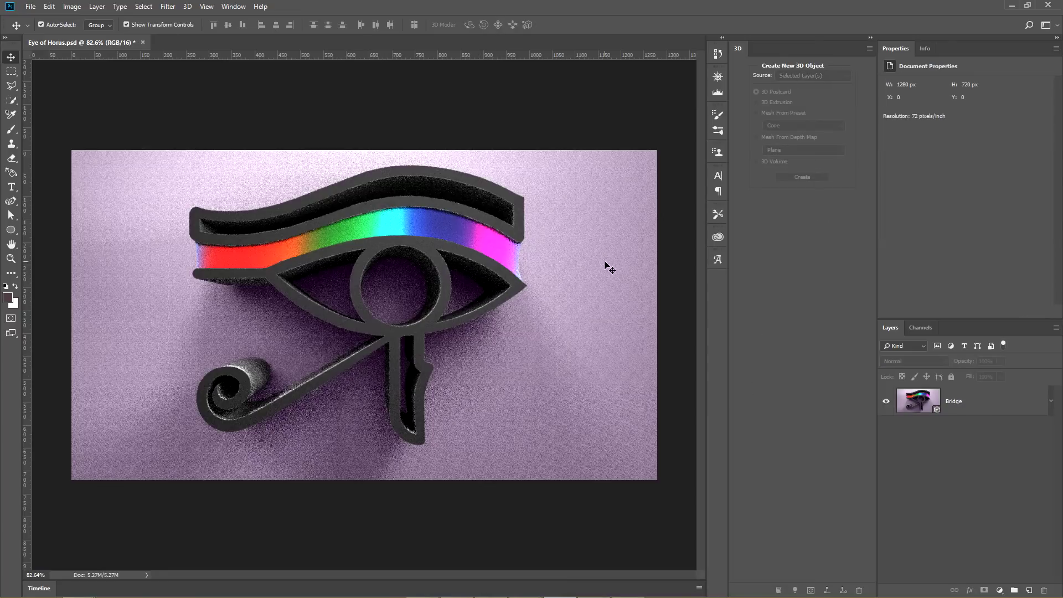
{"action": "left_click", "coordinate": [945, 409]}
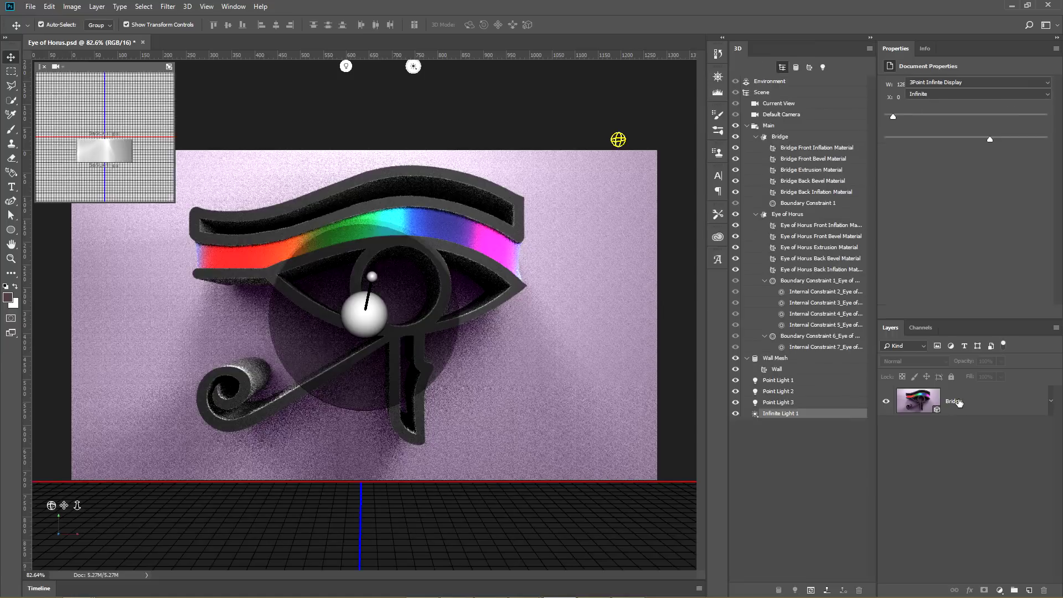
Step: Change the type of the Eye of Horus mesh's internal constraint around the eyebrow opening from Hole to Inactive
{"action": "left_click", "coordinate": [772, 82]}
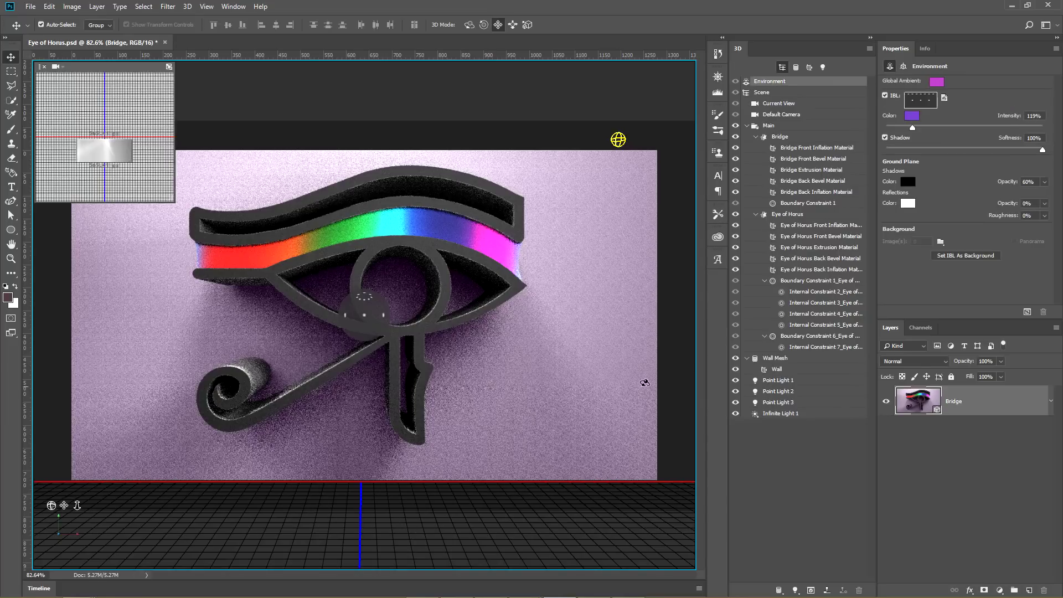
{"action": "left_click", "coordinate": [810, 214]}
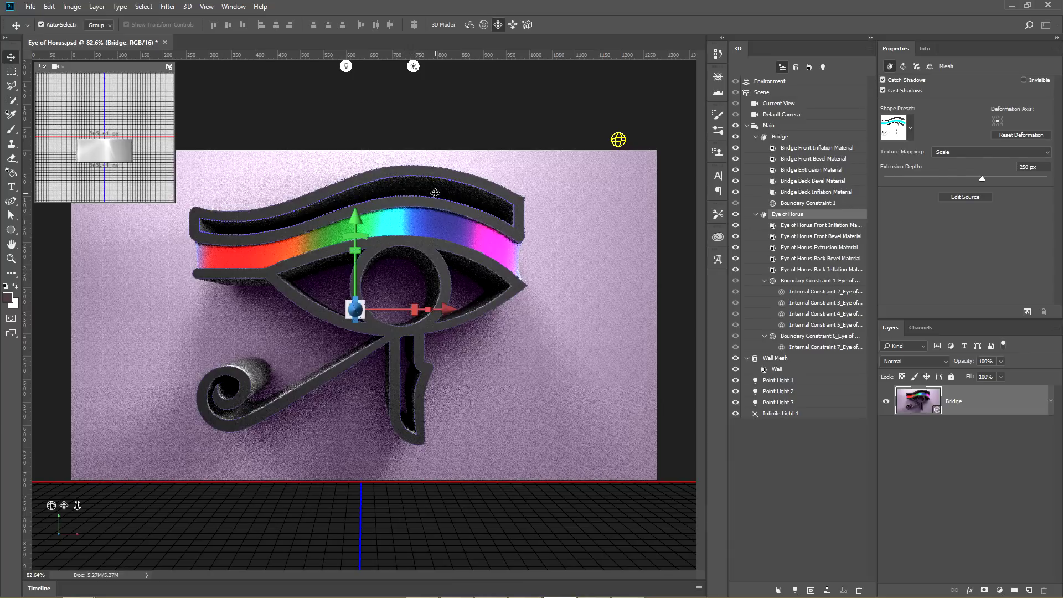
{"action": "key", "text": "ctrl+plus"}
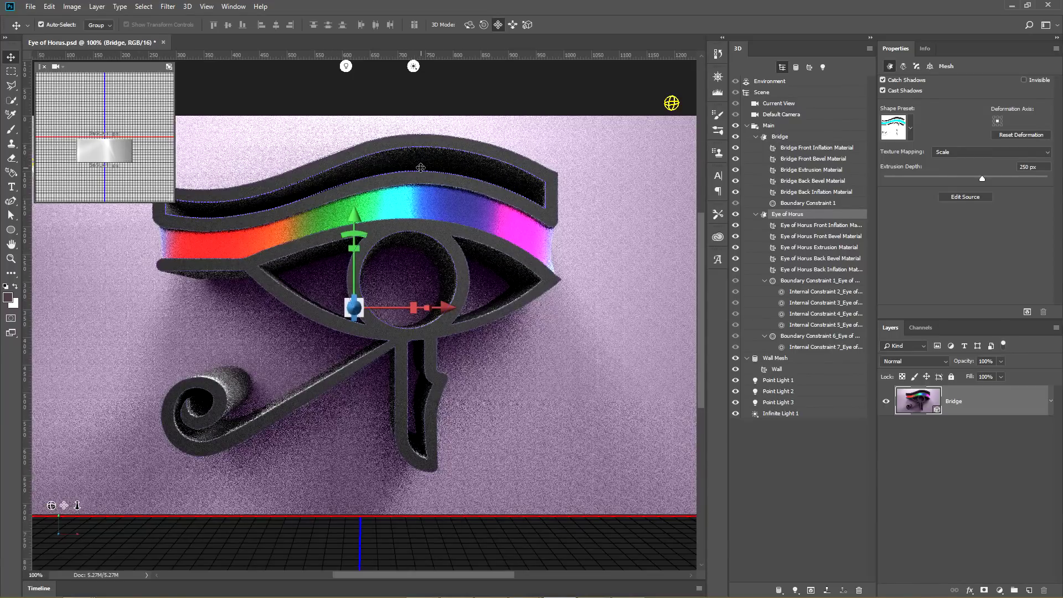
{"action": "scroll", "coordinate": [426, 162], "scroll_direction": "up", "scroll_amount": 5}
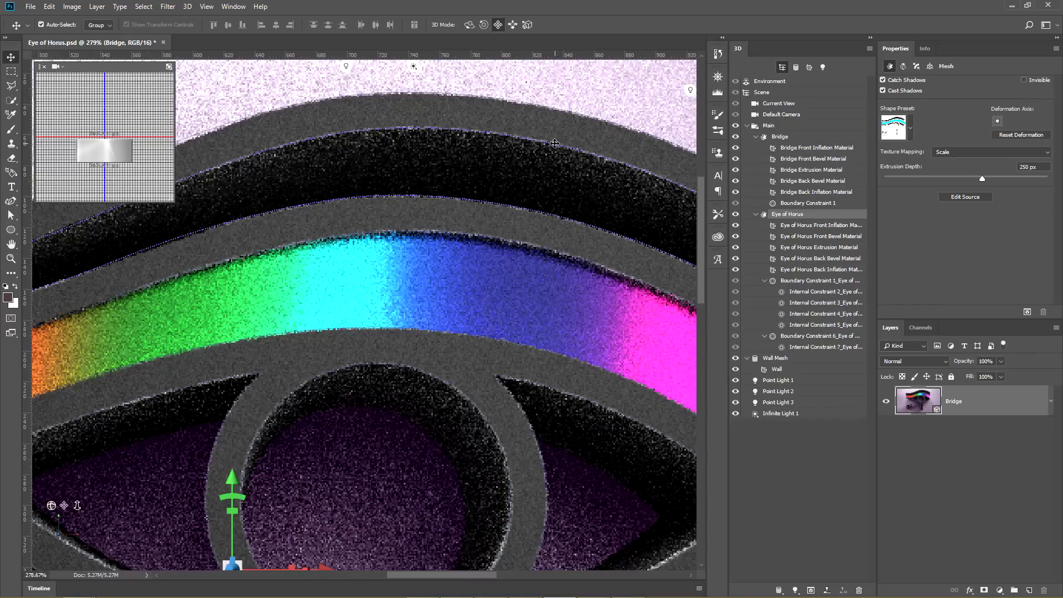
{"action": "left_click", "coordinate": [517, 136]}
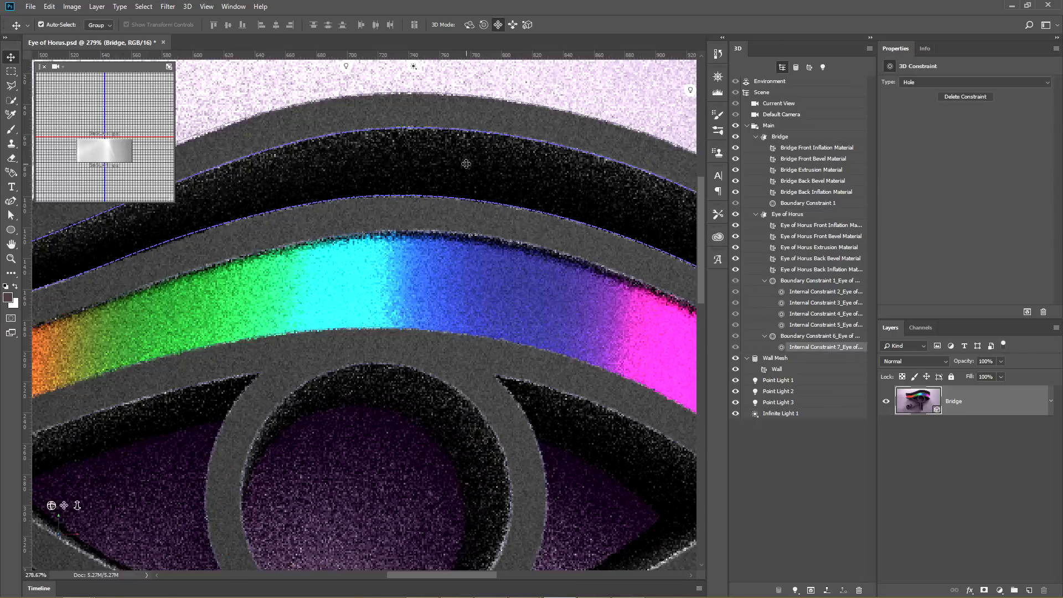
{"action": "scroll", "coordinate": [466, 164], "scroll_direction": "down", "scroll_amount": 5}
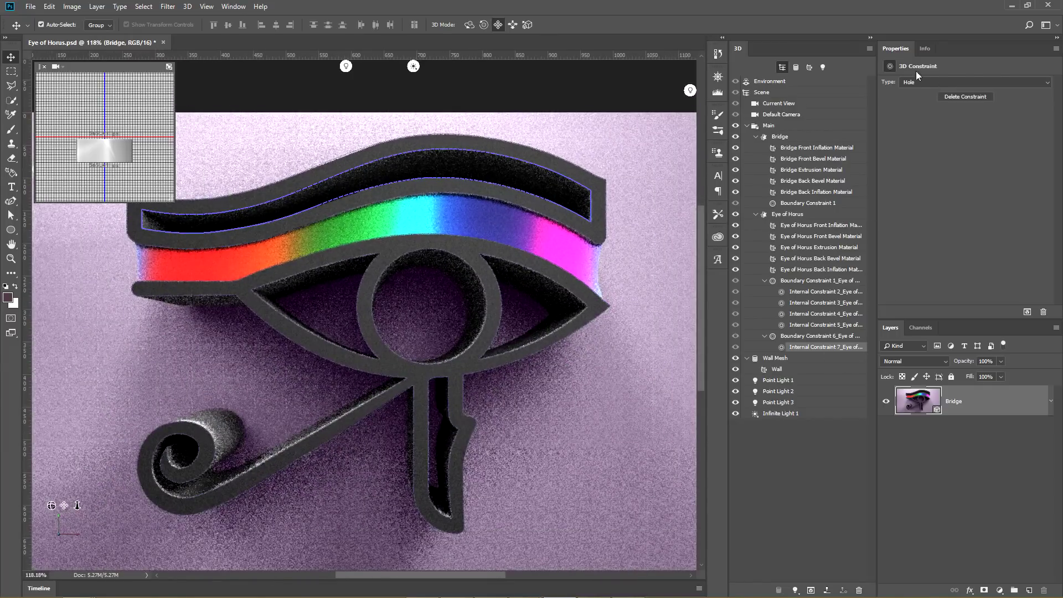
{"action": "left_click", "coordinate": [928, 83]}
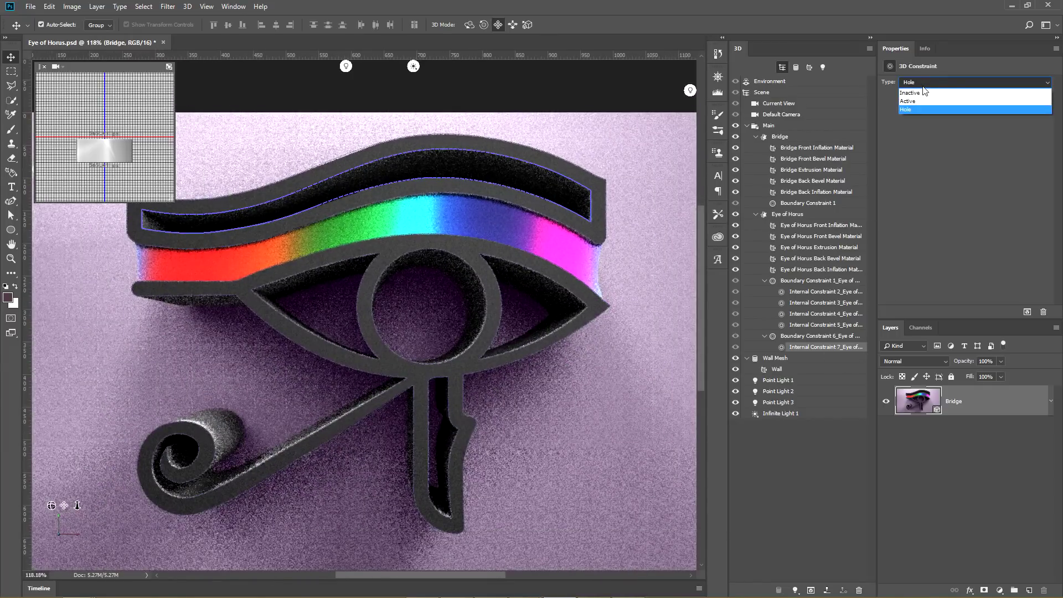
{"action": "left_click", "coordinate": [910, 93]}
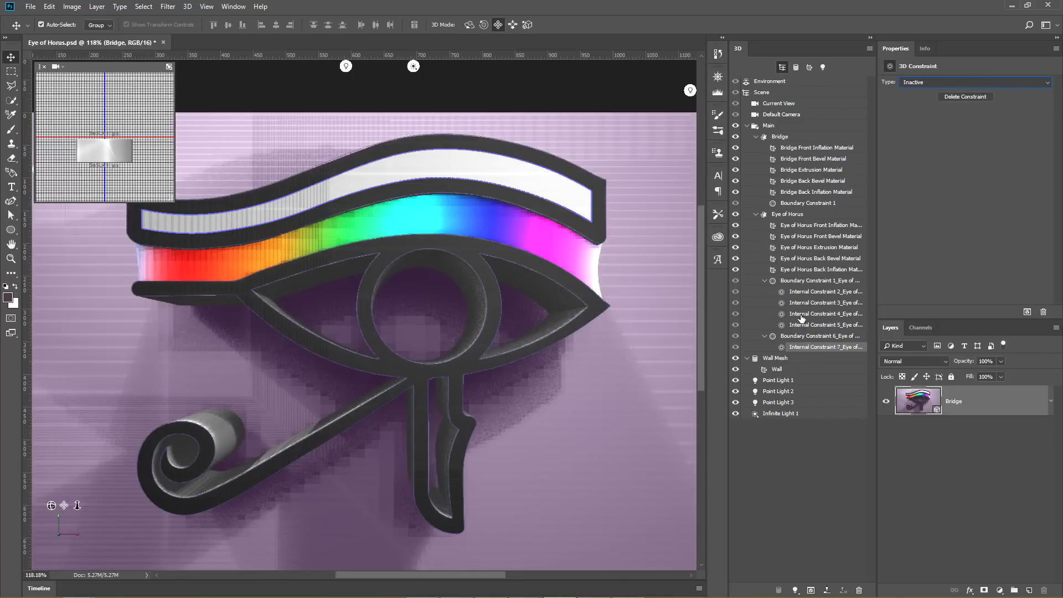
Step: Change the type of the internal constraint around the Eye of Horus pupil circle to Inactive
{"action": "left_click", "coordinate": [485, 285]}
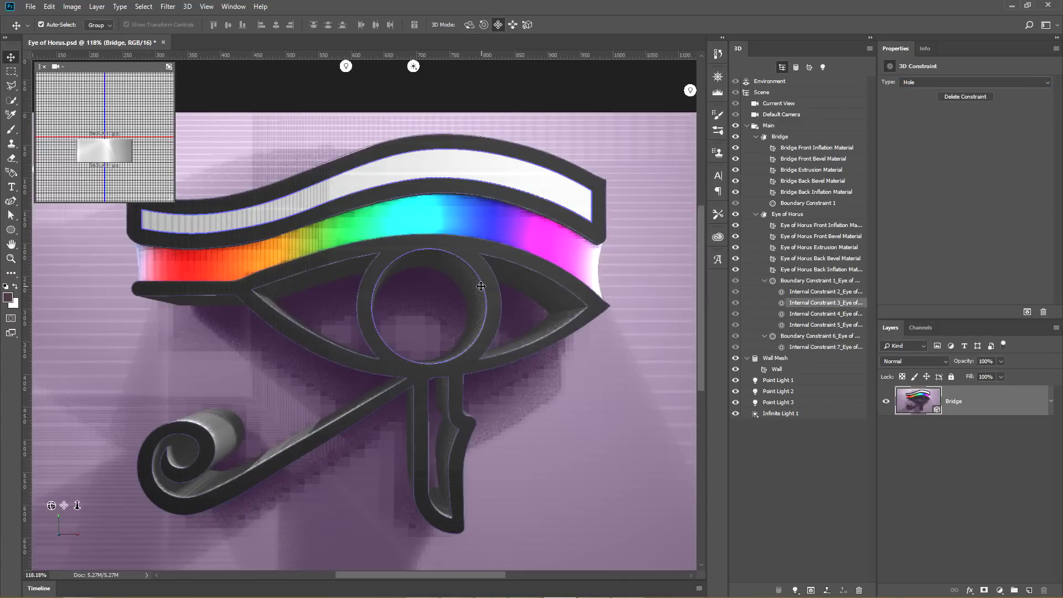
{"action": "left_click", "coordinate": [918, 82]}
{"action": "left_click", "coordinate": [909, 93]}
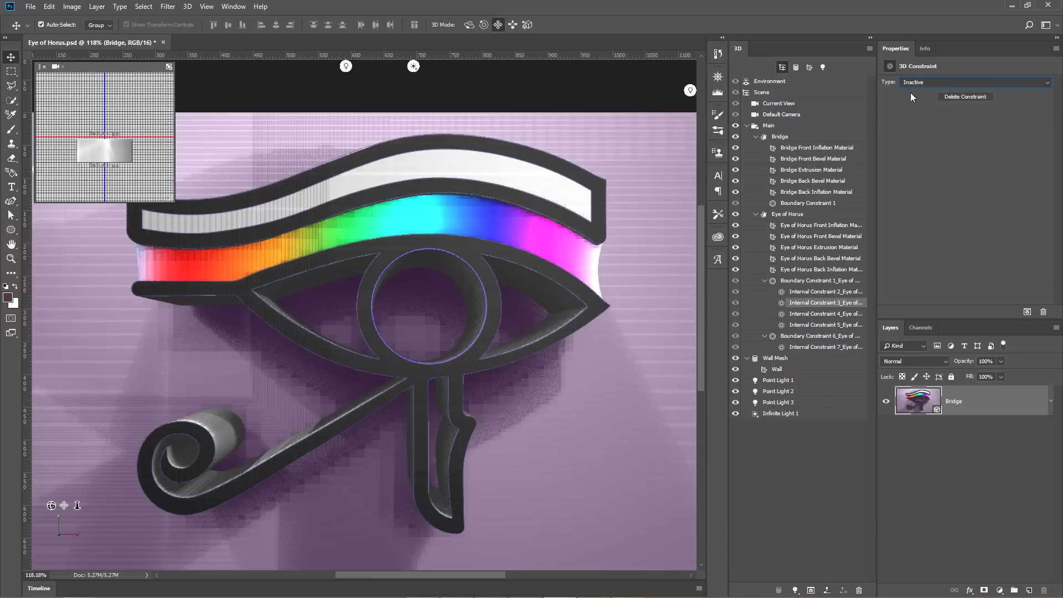
Step: Change the type of the internal constraint around the opening in the vertical stem below the eye to Inactive
{"action": "left_click", "coordinate": [446, 440]}
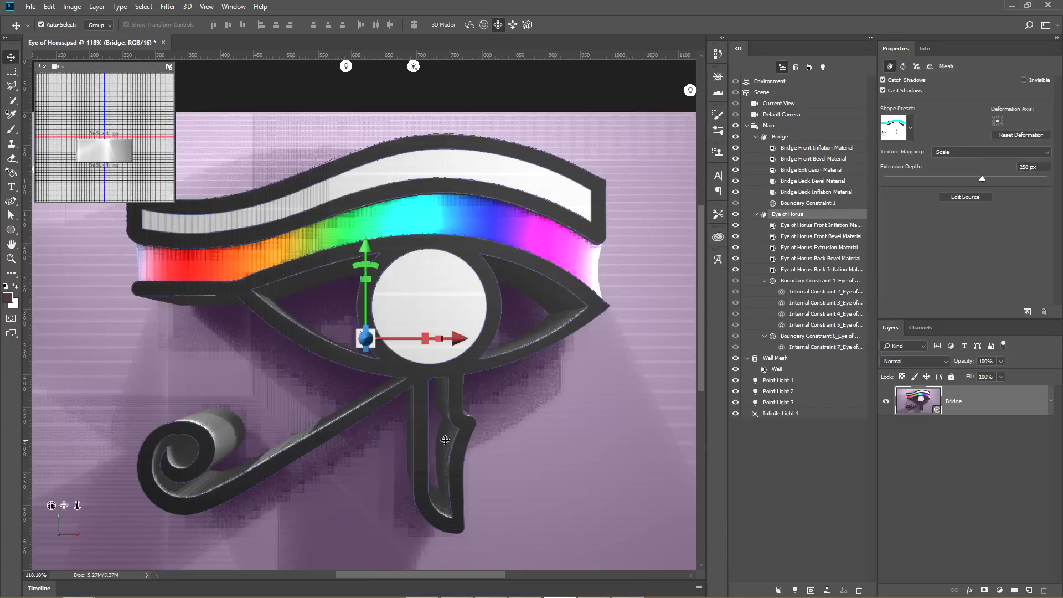
{"action": "left_click", "coordinate": [454, 425]}
{"action": "left_click", "coordinate": [930, 82]}
{"action": "left_click", "coordinate": [925, 89]}
{"action": "left_click", "coordinate": [923, 86]}
{"action": "left_click", "coordinate": [923, 94]}
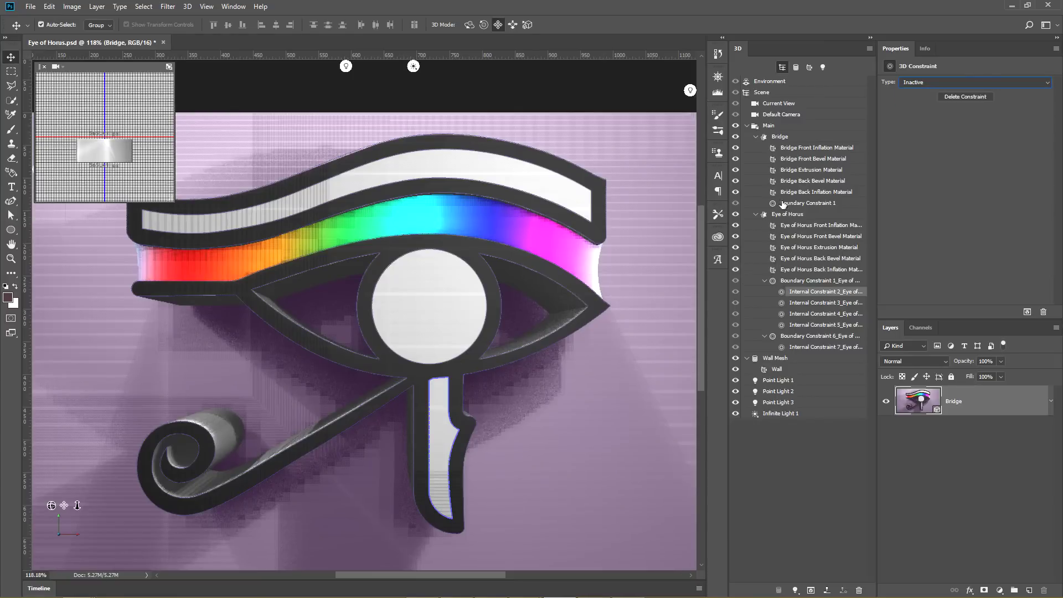
Step: Remove the diffuse texture from all five Eye of Horus materials, from Front Inflation to Back Inflation
{"action": "left_click", "coordinate": [808, 229]}
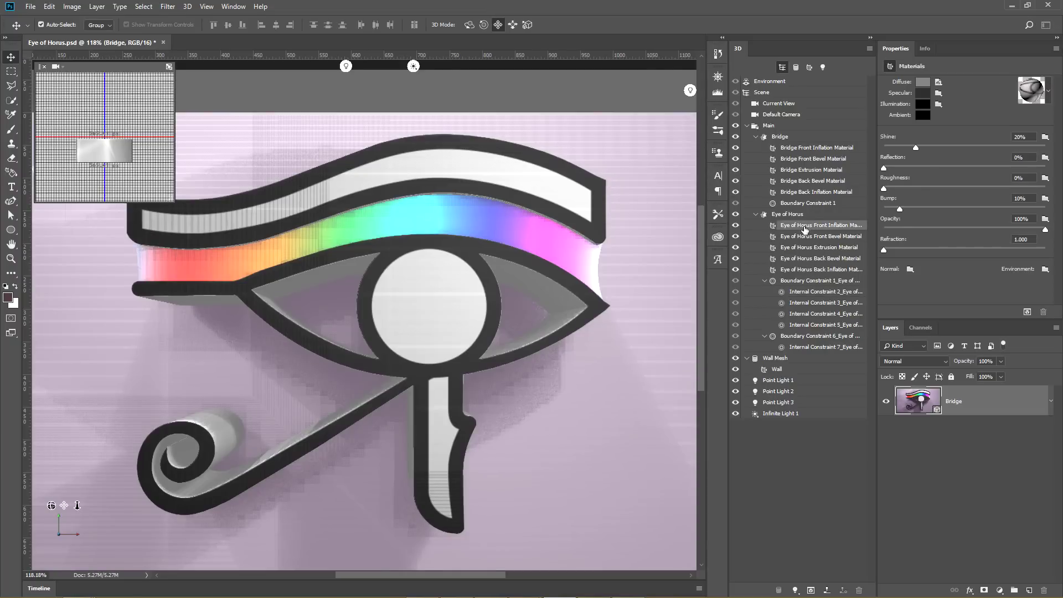
{"action": "left_click", "coordinate": [788, 213]}
{"action": "left_click", "coordinate": [806, 225]}
{"action": "left_click", "coordinate": [805, 270], "text": "shift"}
{"action": "left_click", "coordinate": [938, 82]}
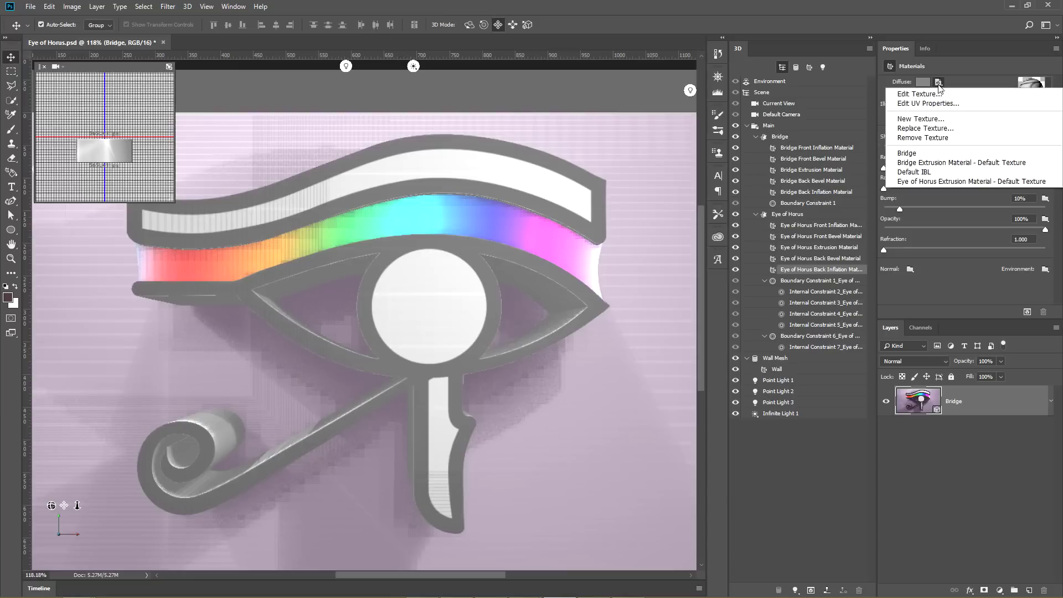
{"action": "left_click", "coordinate": [921, 136]}
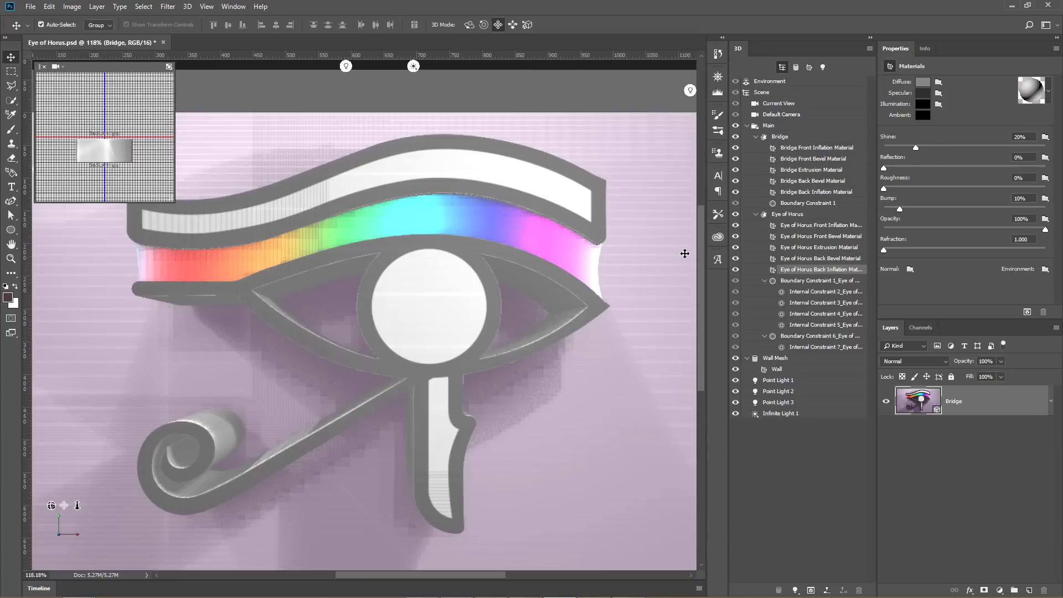
{"action": "left_click", "coordinate": [821, 225], "text": "shift"}
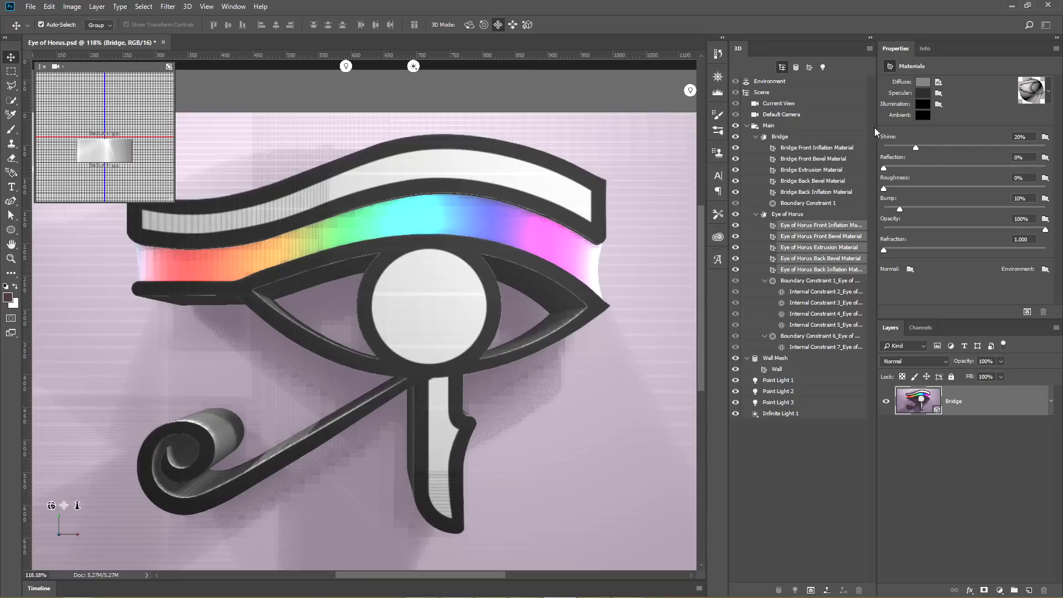
{"action": "left_click", "coordinate": [938, 82]}
{"action": "left_click", "coordinate": [908, 136]}
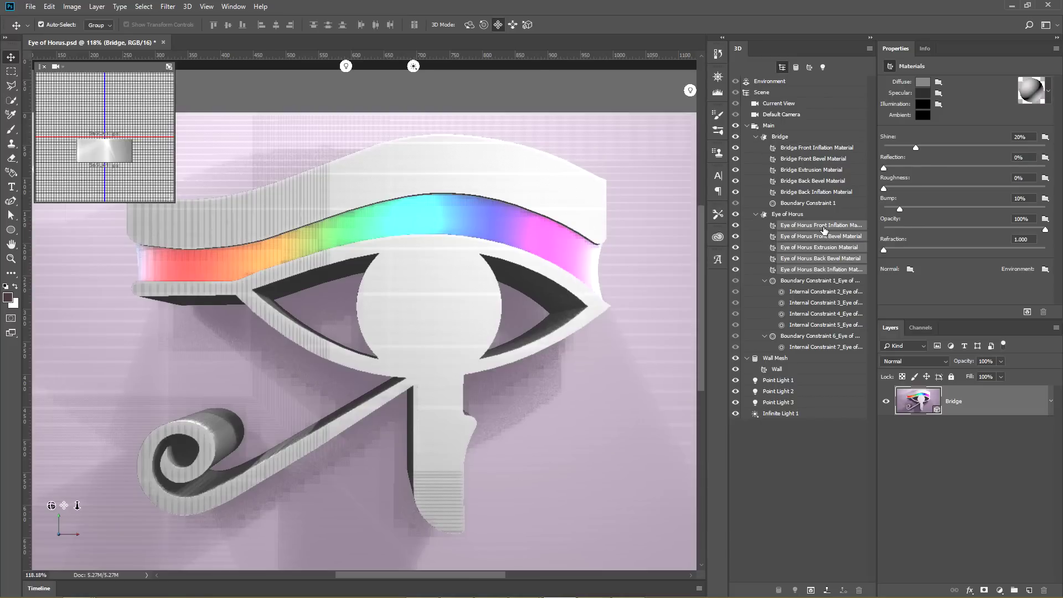
Step: Apply the saved Eye of Horus Front Inflation preset to the mesh's front inflation material and check its diffuse and specular colors
{"action": "left_click", "coordinate": [1047, 91]}
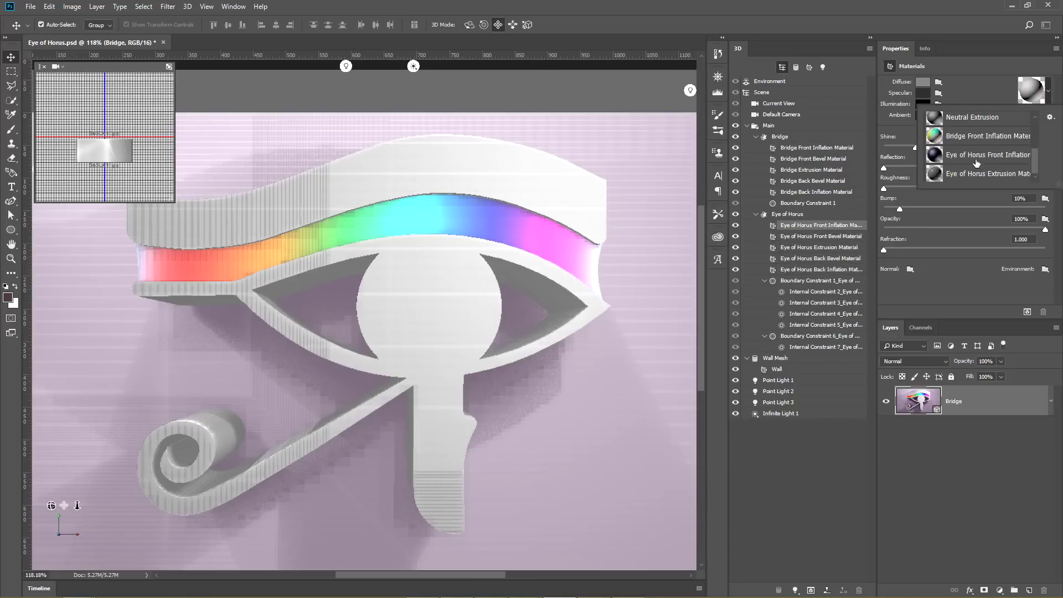
{"action": "left_click", "coordinate": [1044, 104]}
{"action": "left_click", "coordinate": [1044, 104]}
{"action": "scroll", "coordinate": [996, 135], "scroll_direction": "up", "scroll_amount": 3}
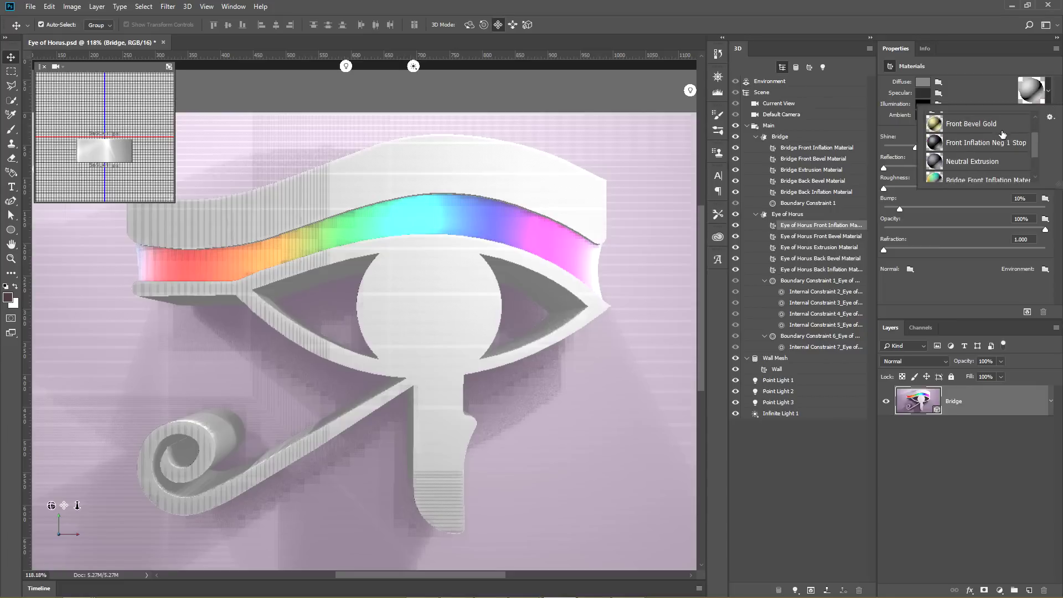
{"action": "scroll", "coordinate": [996, 135], "scroll_direction": "down", "scroll_amount": 4}
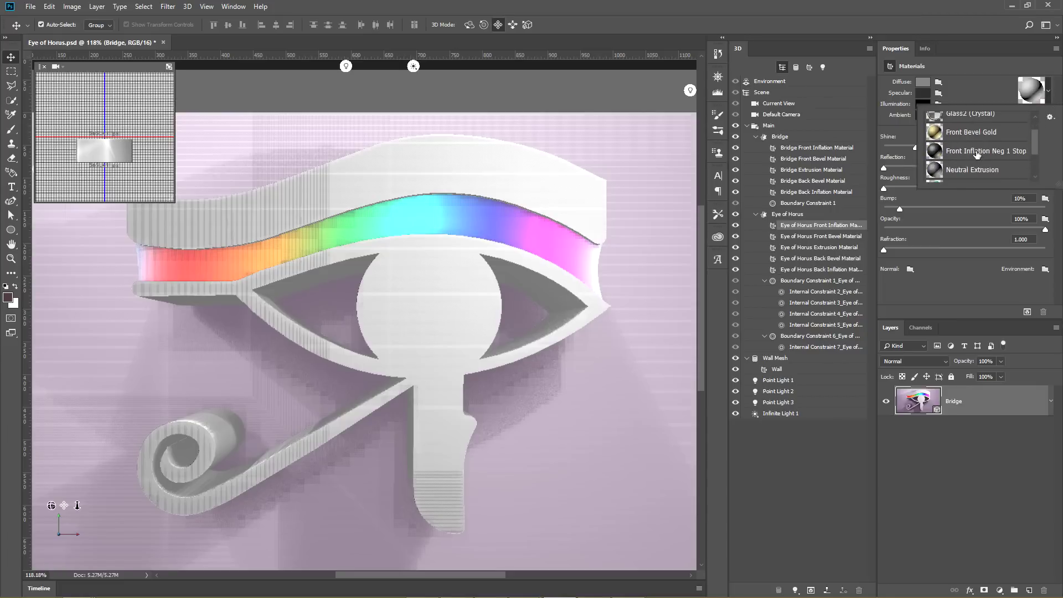
{"action": "scroll", "coordinate": [977, 163], "scroll_direction": "up", "scroll_amount": 4}
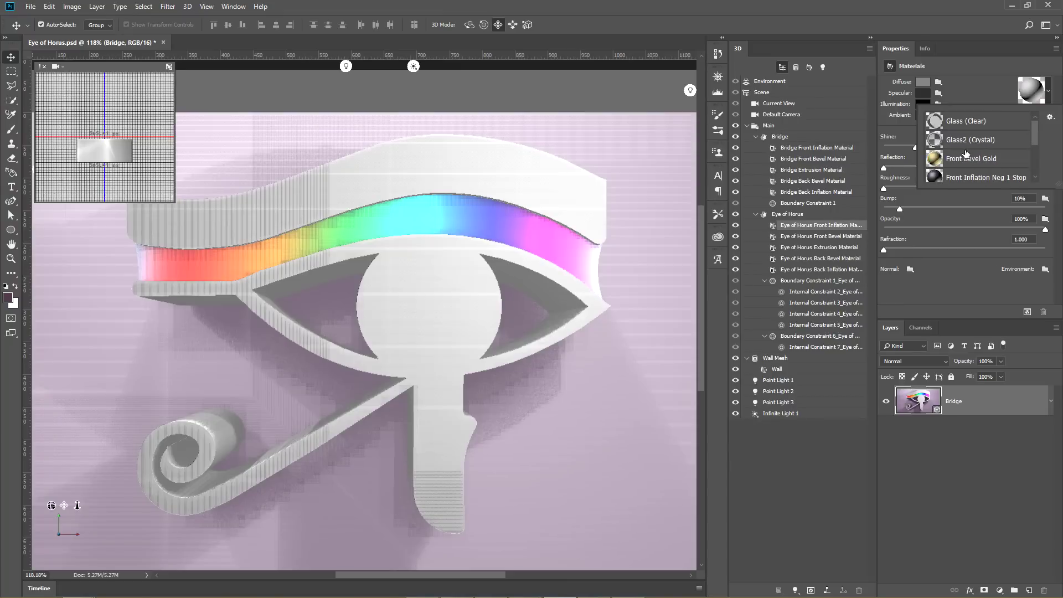
{"action": "scroll", "coordinate": [966, 157], "scroll_direction": "down", "scroll_amount": 4}
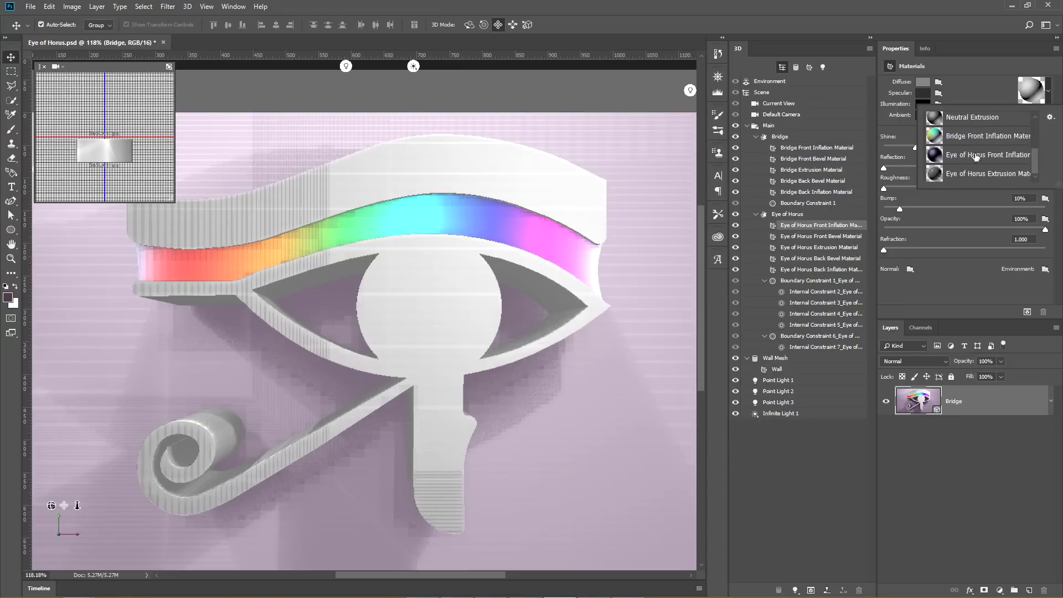
{"action": "left_click", "coordinate": [976, 157]}
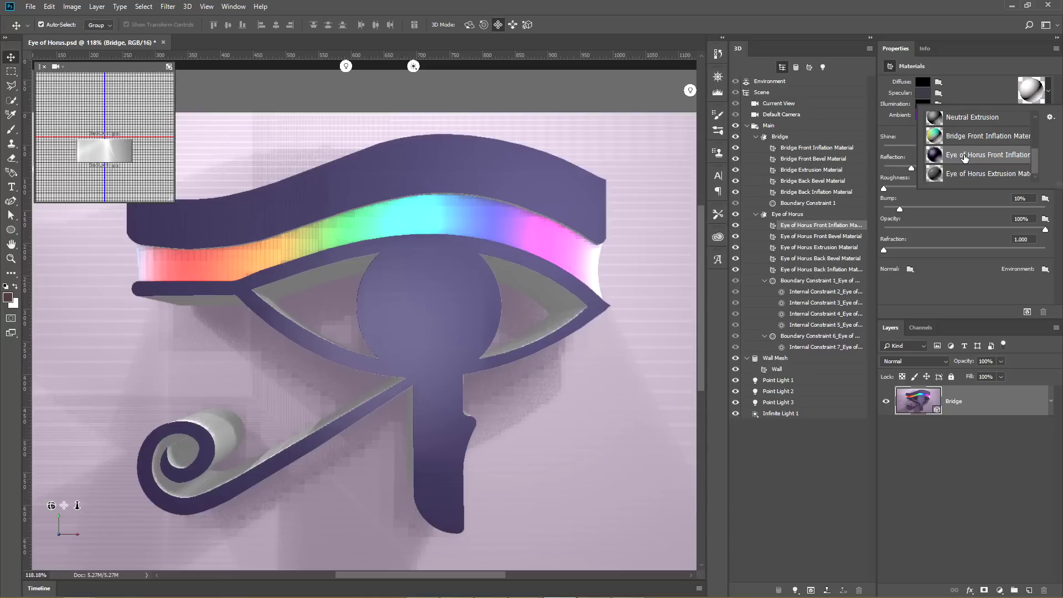
{"action": "left_click", "coordinate": [923, 82]}
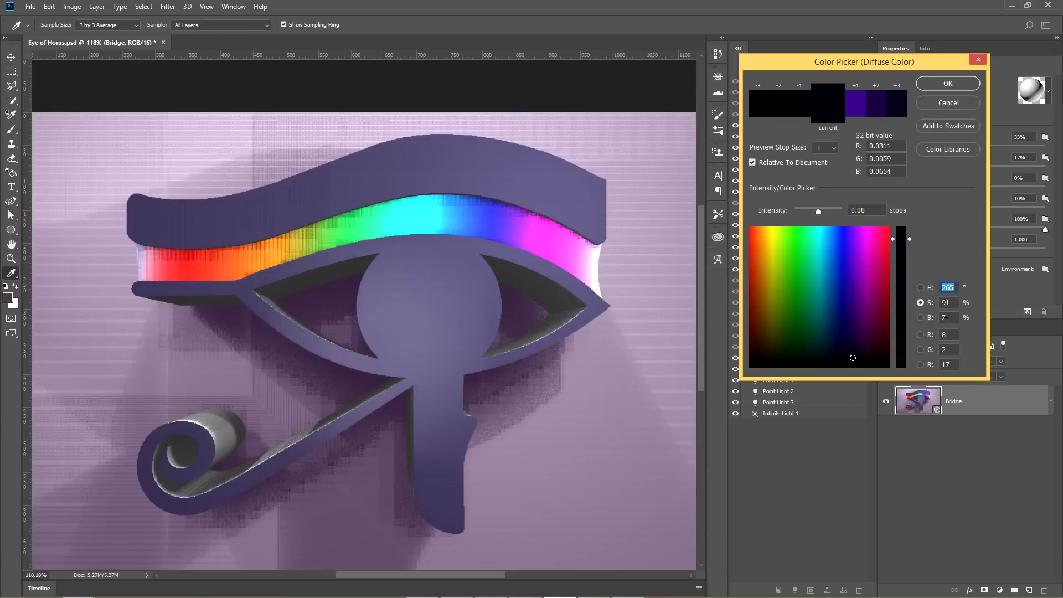
{"action": "left_click", "coordinate": [947, 83]}
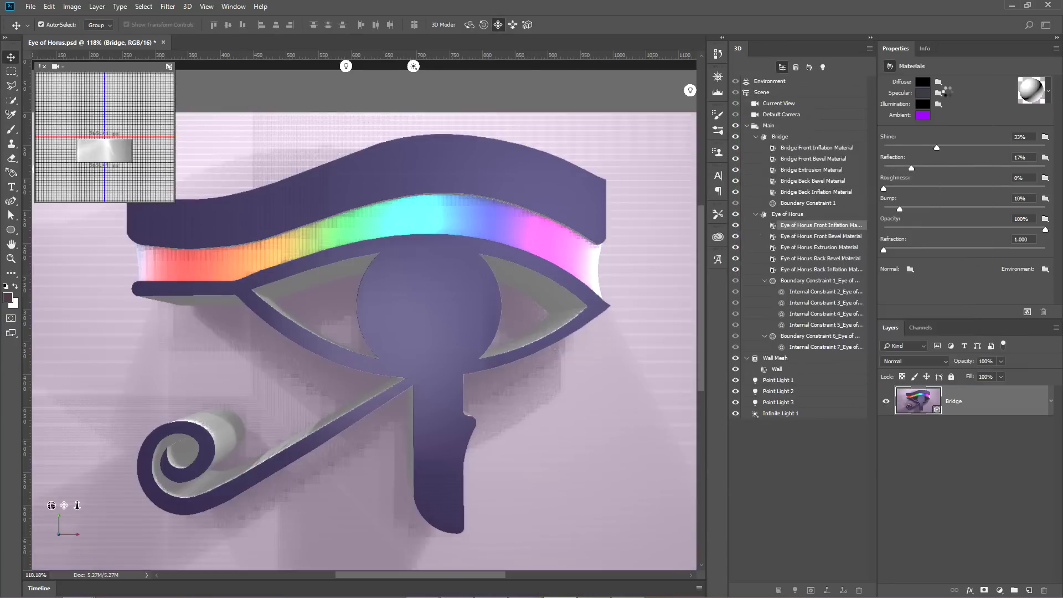
{"action": "left_click", "coordinate": [925, 103]}
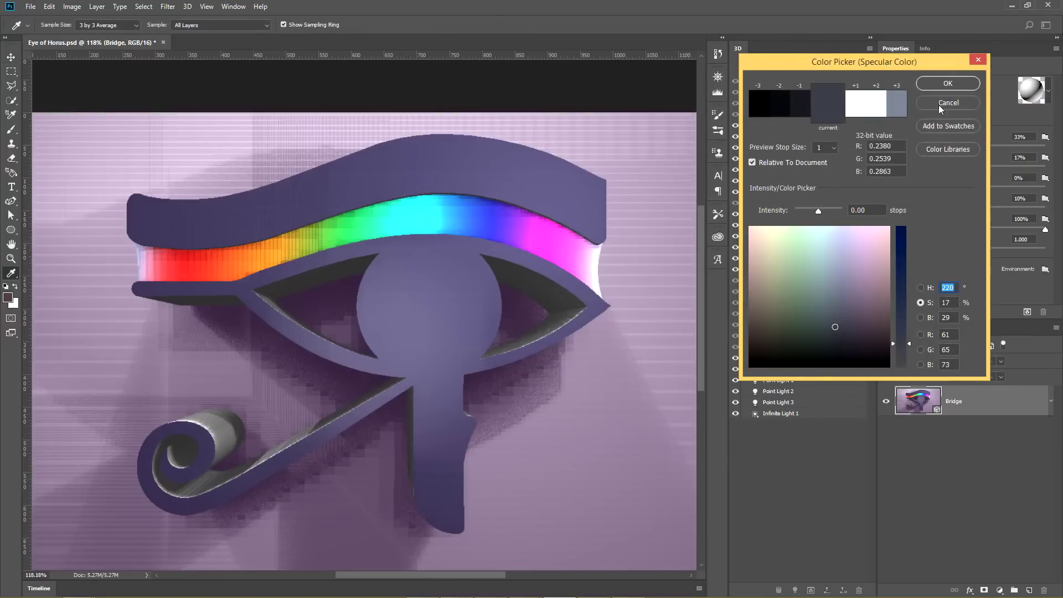
{"action": "left_click", "coordinate": [950, 83]}
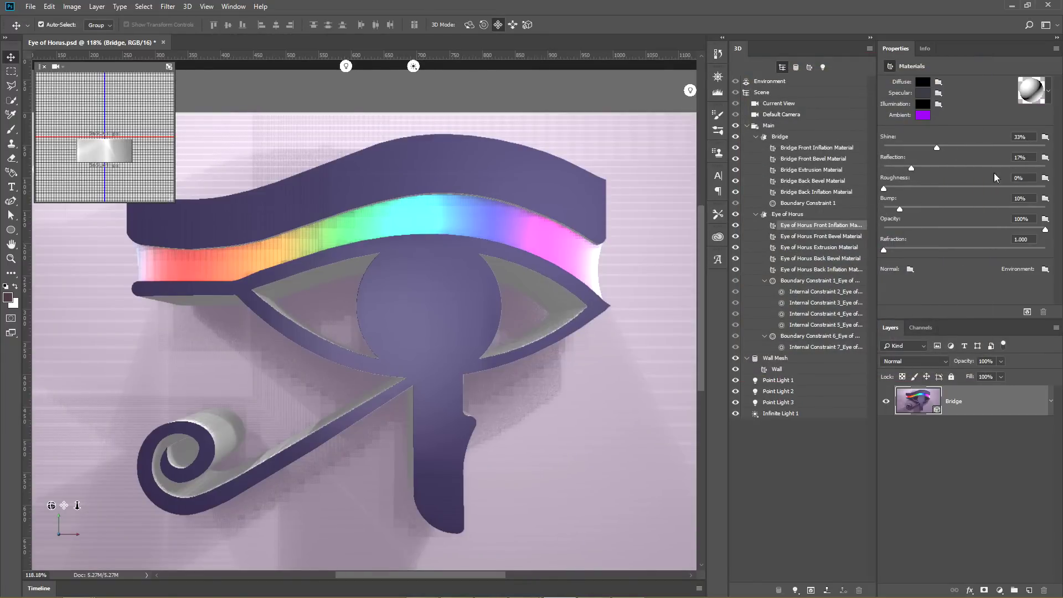
Step: Apply the Front Bevel Gold preset to the Eye of Horus Front Bevel Material and check its diffuse and specular colors
{"action": "left_click", "coordinate": [823, 237]}
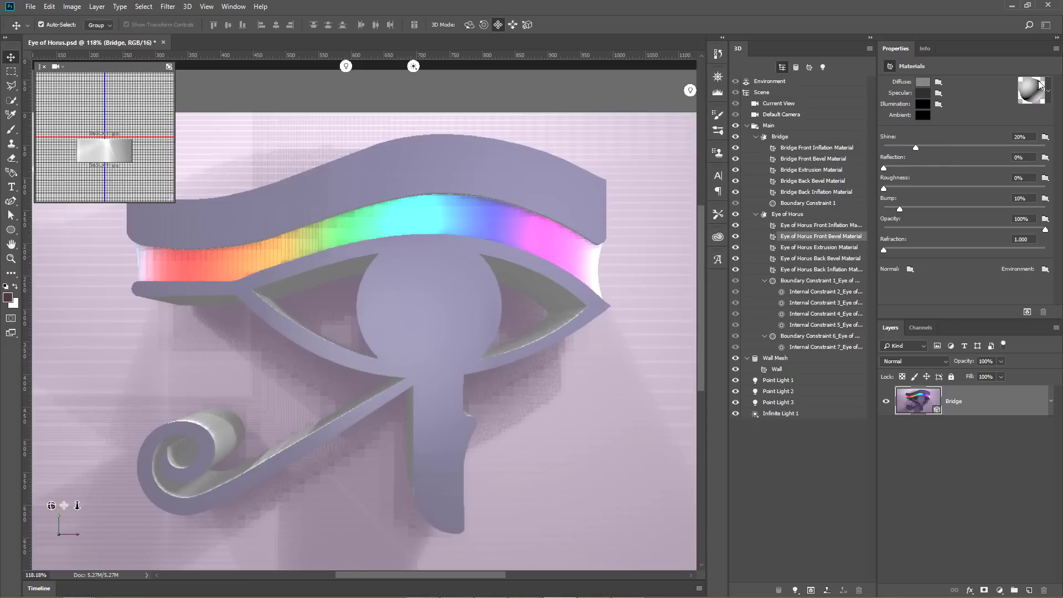
{"action": "left_click", "coordinate": [1048, 92]}
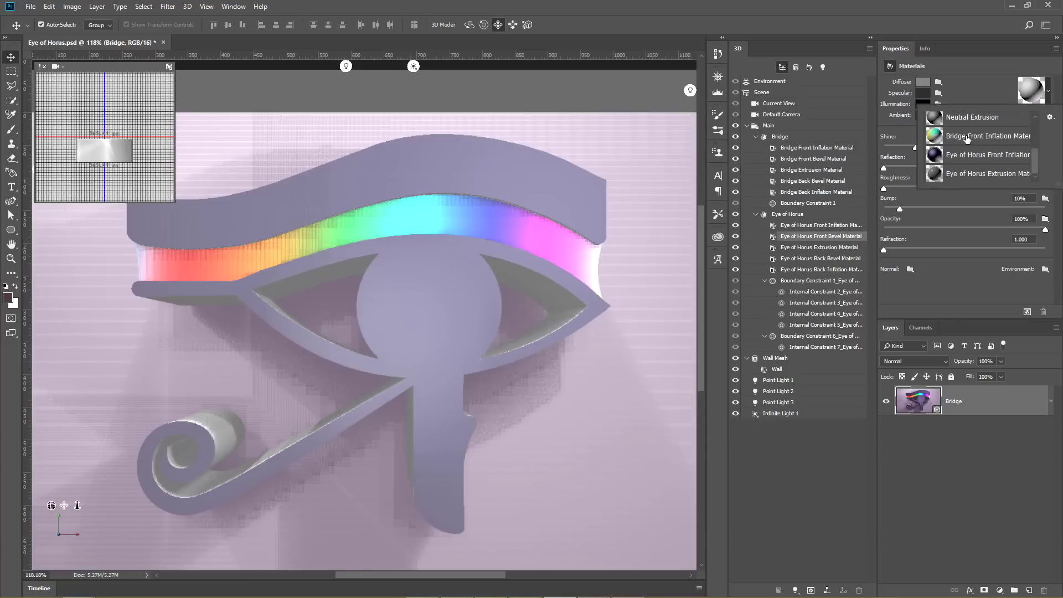
{"action": "left_click_drag", "start_coordinate": [1033, 154], "coordinate": [1032, 124]}
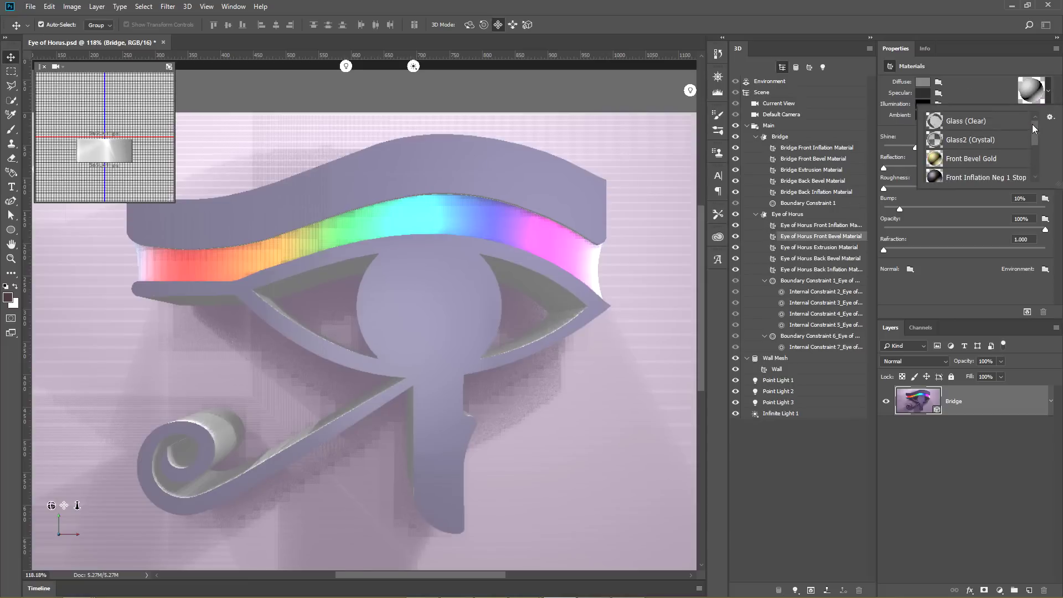
{"action": "left_click", "coordinate": [981, 162]}
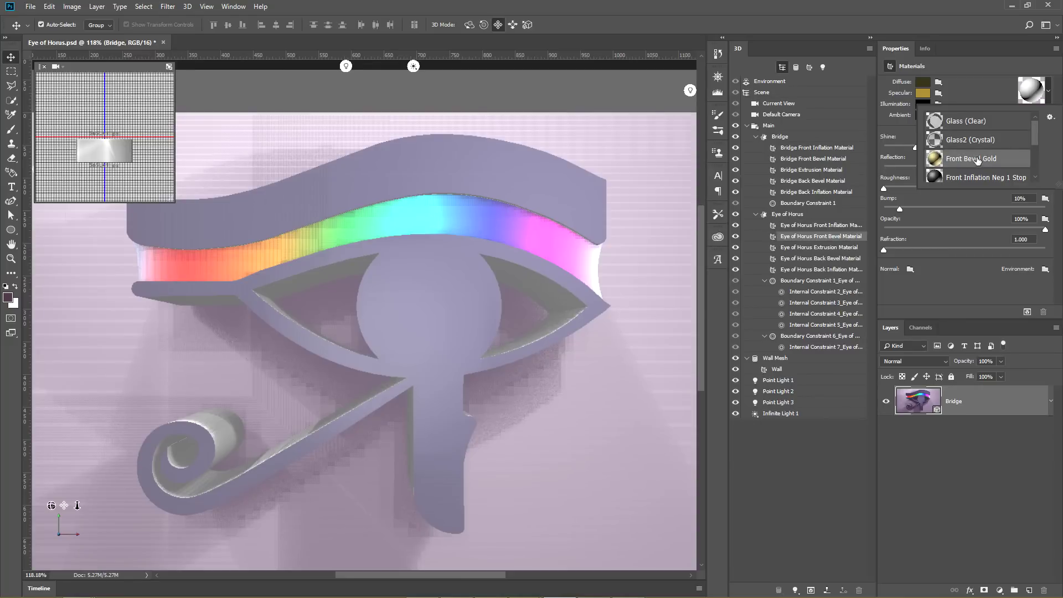
{"action": "left_click", "coordinate": [970, 93]}
{"action": "left_click", "coordinate": [923, 82]}
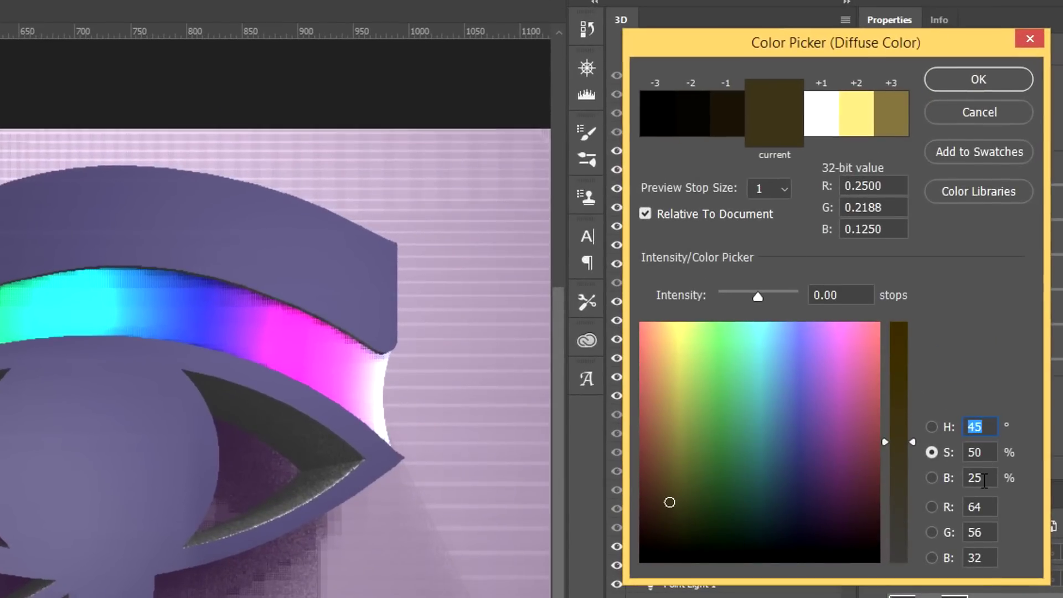
{"action": "left_click", "coordinate": [972, 83]}
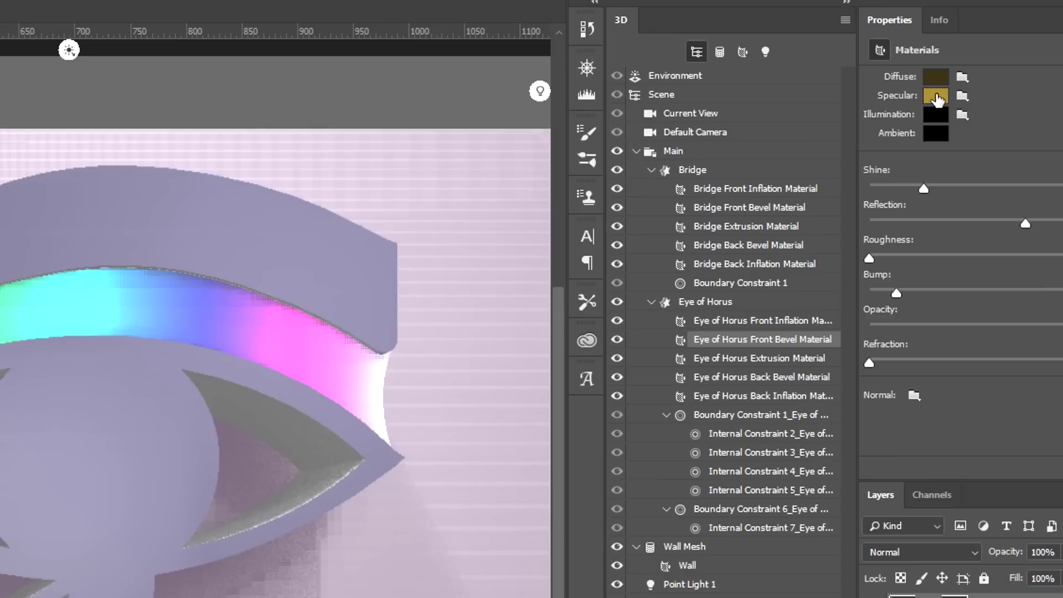
{"action": "left_click", "coordinate": [936, 97]}
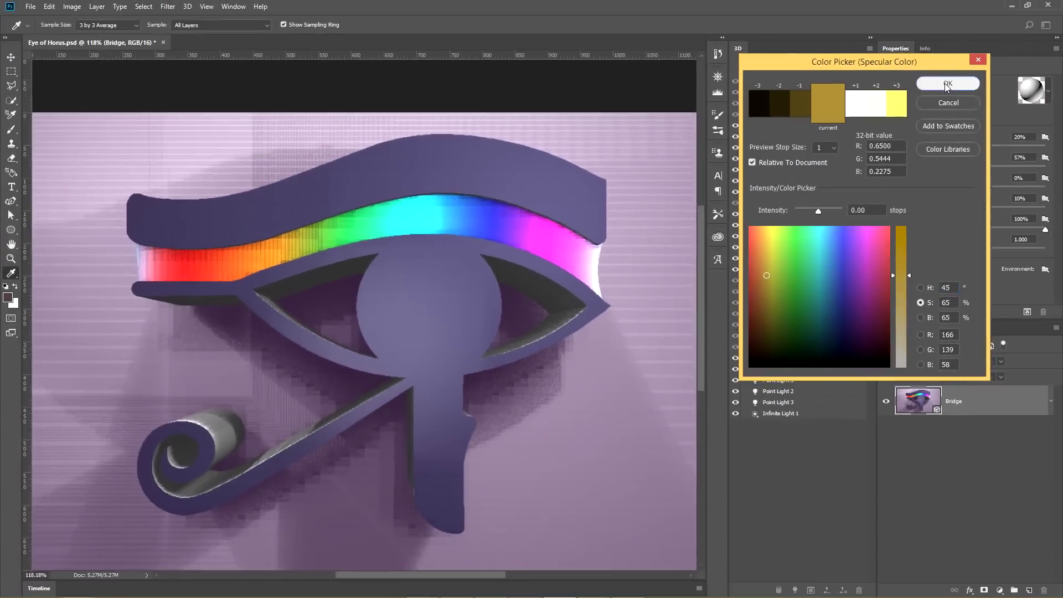
{"action": "left_click", "coordinate": [978, 79]}
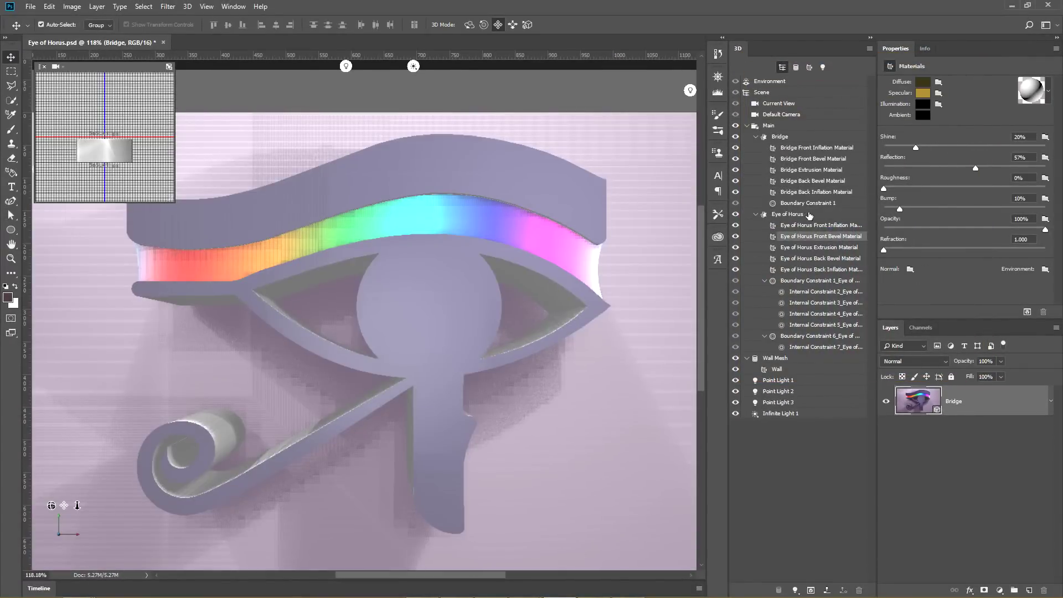
Step: Give the front cap of the Eye of Horus mesh a bevel with a width of 2%
{"action": "left_click", "coordinate": [788, 215]}
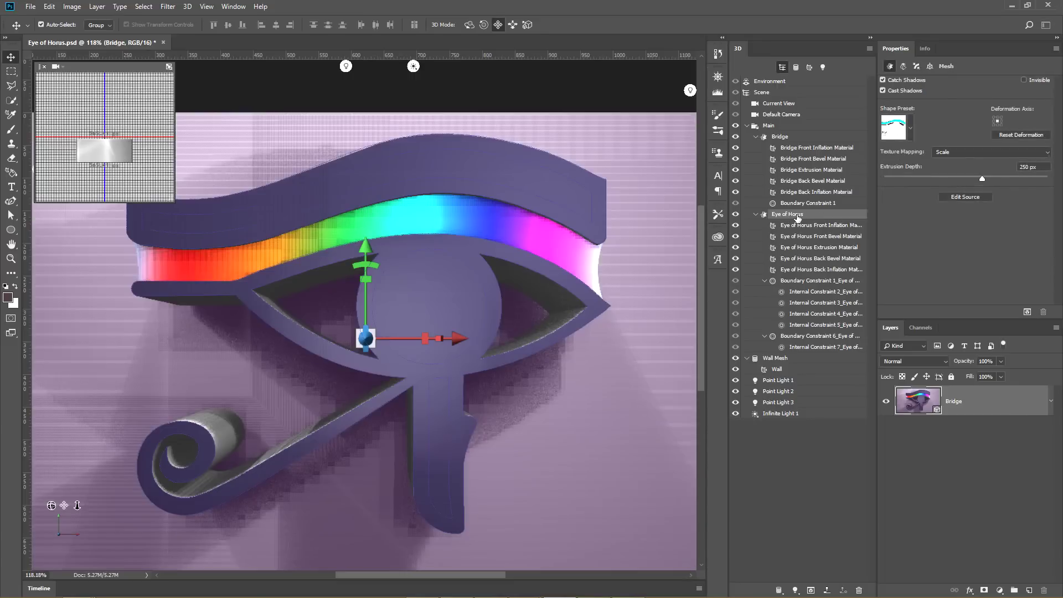
{"action": "left_click", "coordinate": [916, 66]}
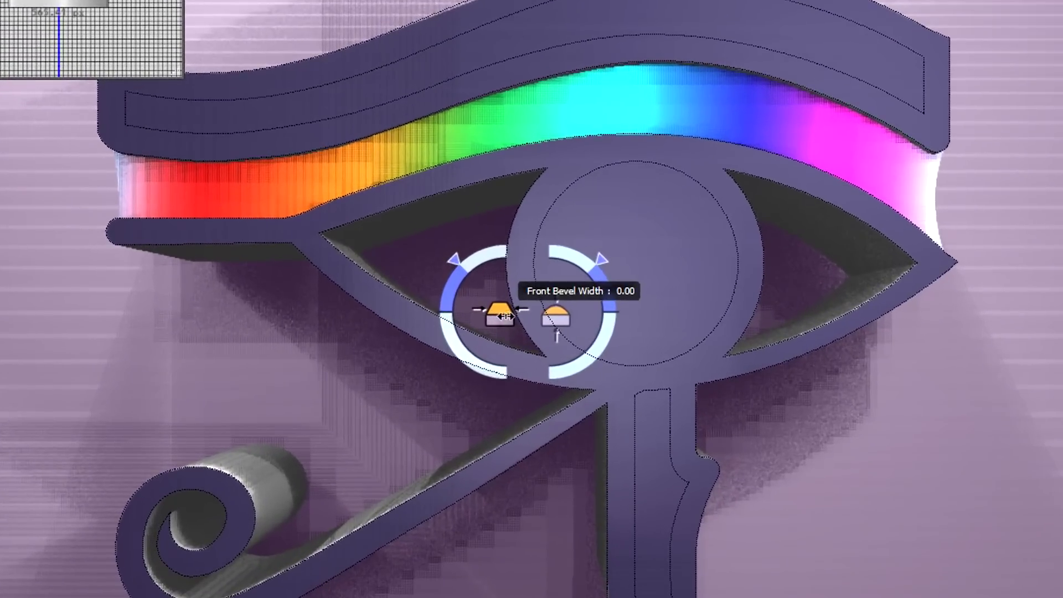
{"action": "left_click_drag", "start_coordinate": [352, 333], "coordinate": [361, 335]}
{"action": "left_click_drag", "start_coordinate": [516, 318], "coordinate": [526, 199]}
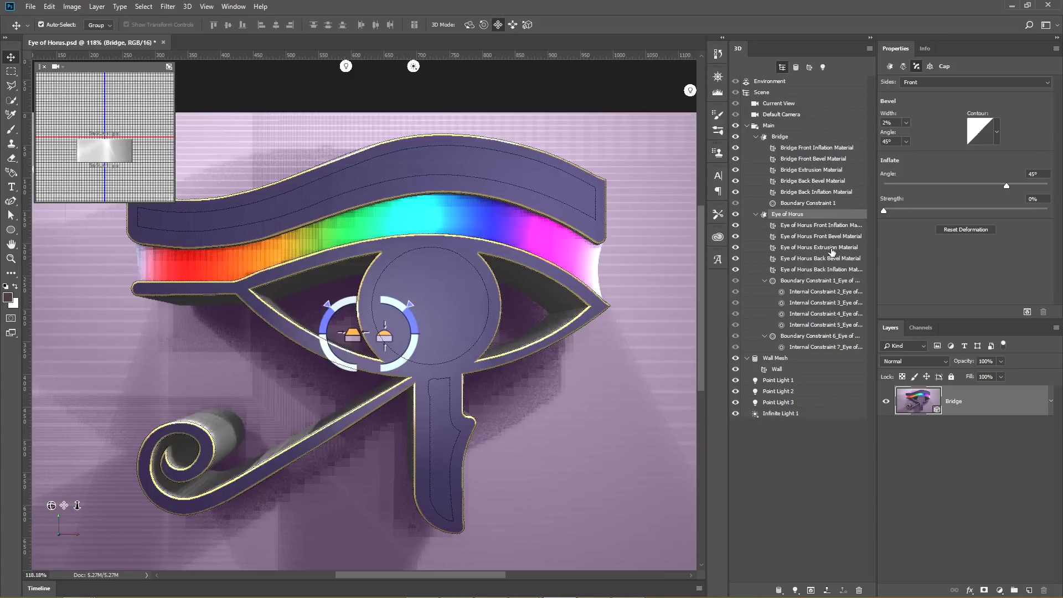
Step: Apply the saved Eye of Horus Extrusion Material preset to the mesh's extrusion material and check its diffuse color
{"action": "left_click", "coordinate": [831, 248]}
{"action": "left_click", "coordinate": [1048, 93]}
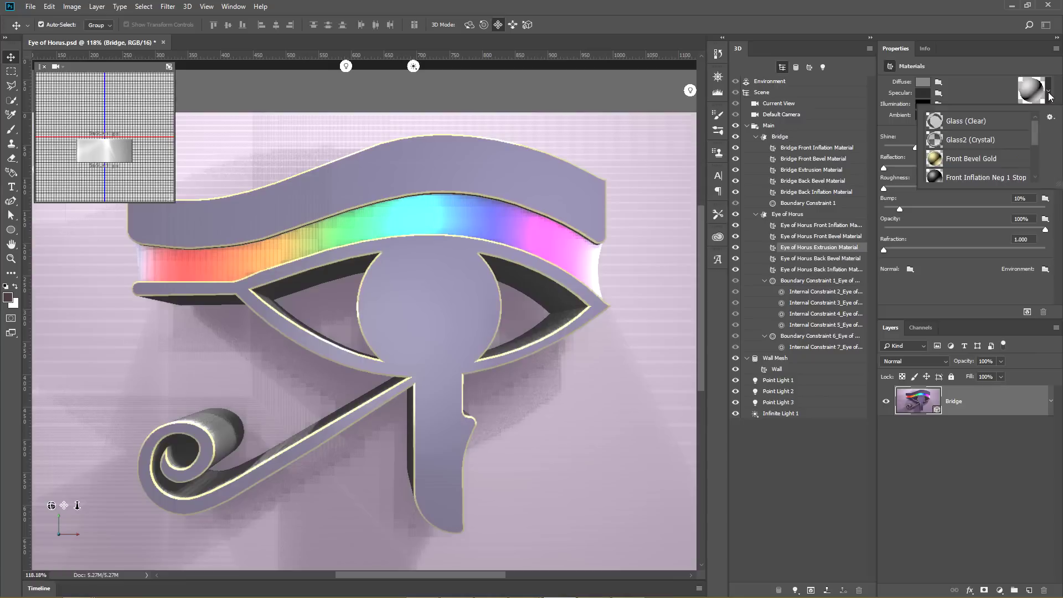
{"action": "left_click_drag", "start_coordinate": [1032, 126], "coordinate": [1033, 161]}
{"action": "left_click", "coordinate": [973, 174]}
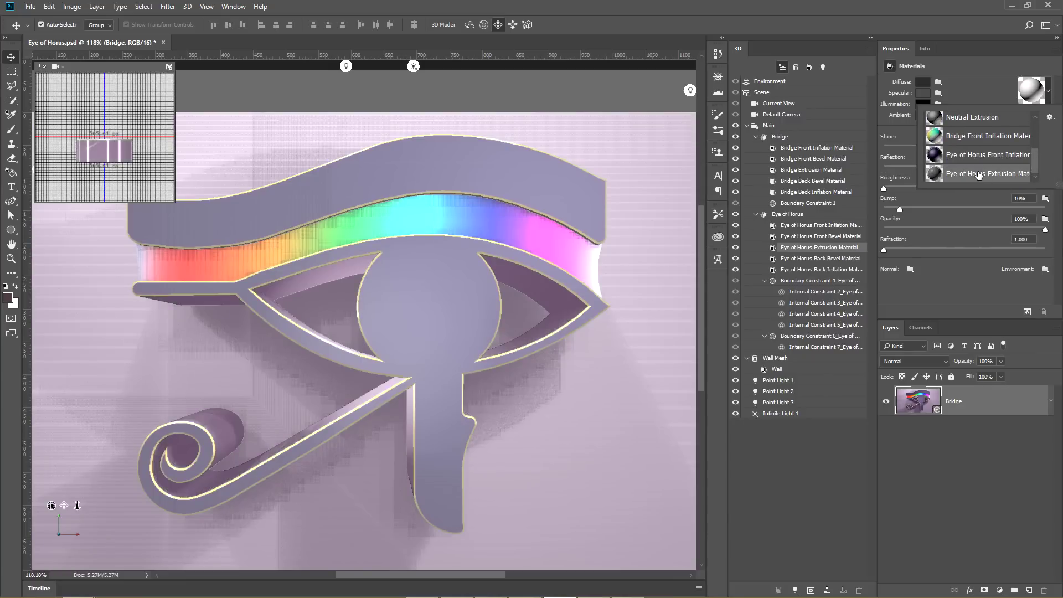
{"action": "left_click", "coordinate": [941, 77]}
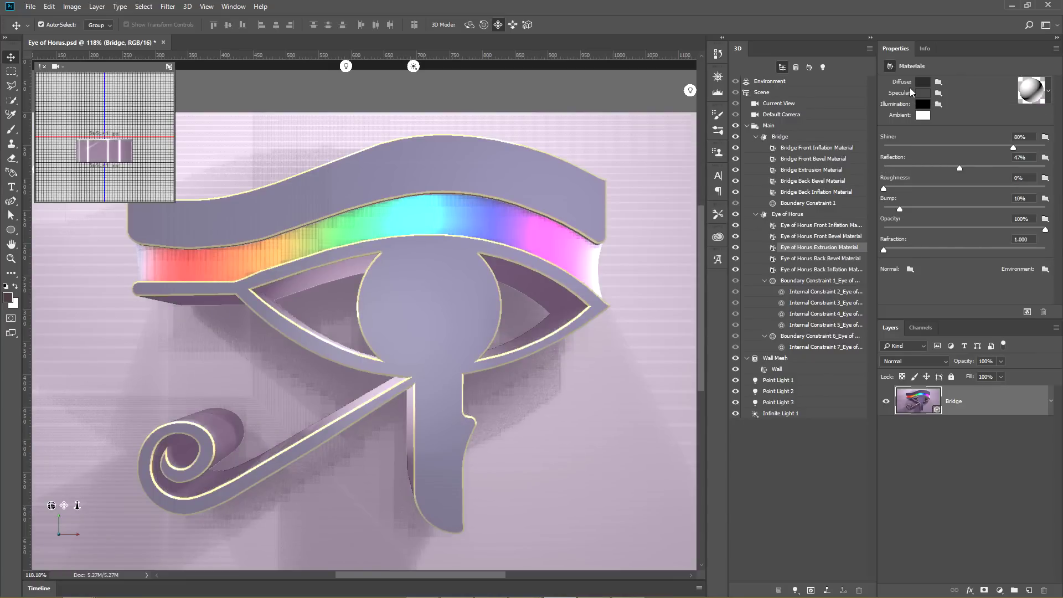
{"action": "key", "text": "i"}
{"action": "left_click", "coordinate": [921, 83]}
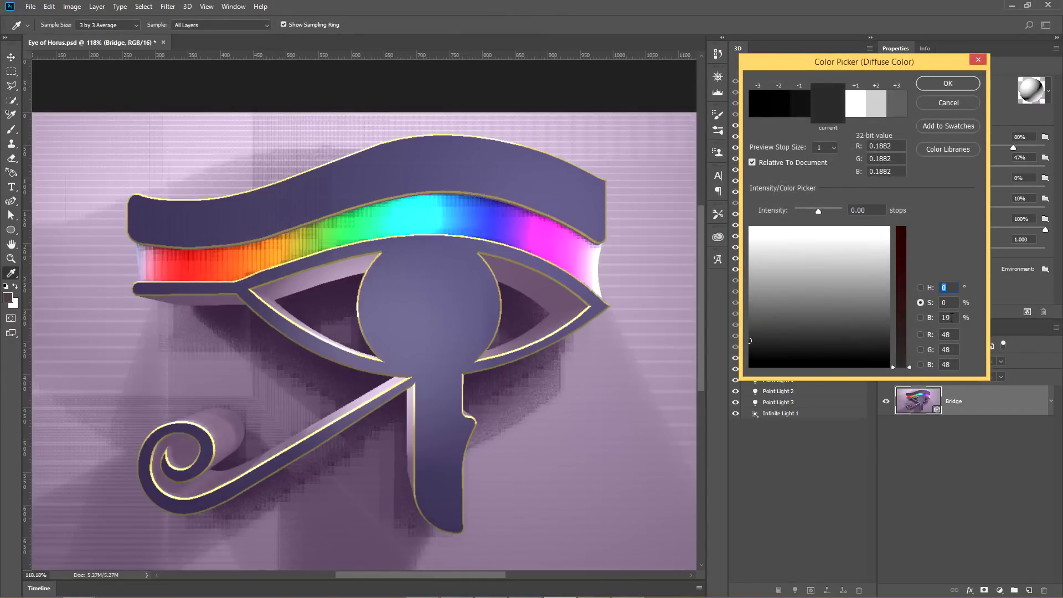
{"action": "left_click", "coordinate": [965, 102]}
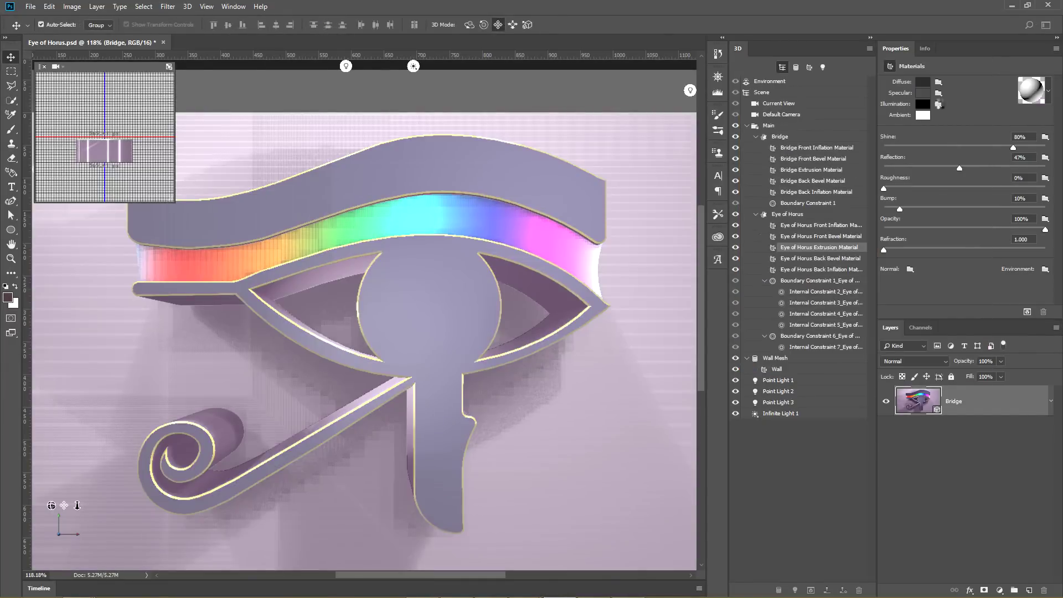
Step: Check the Eye of Horus extrusion material's specular color and set its ambient color to magenta, RGB 224, 84, 222
{"action": "left_click", "coordinate": [919, 89]}
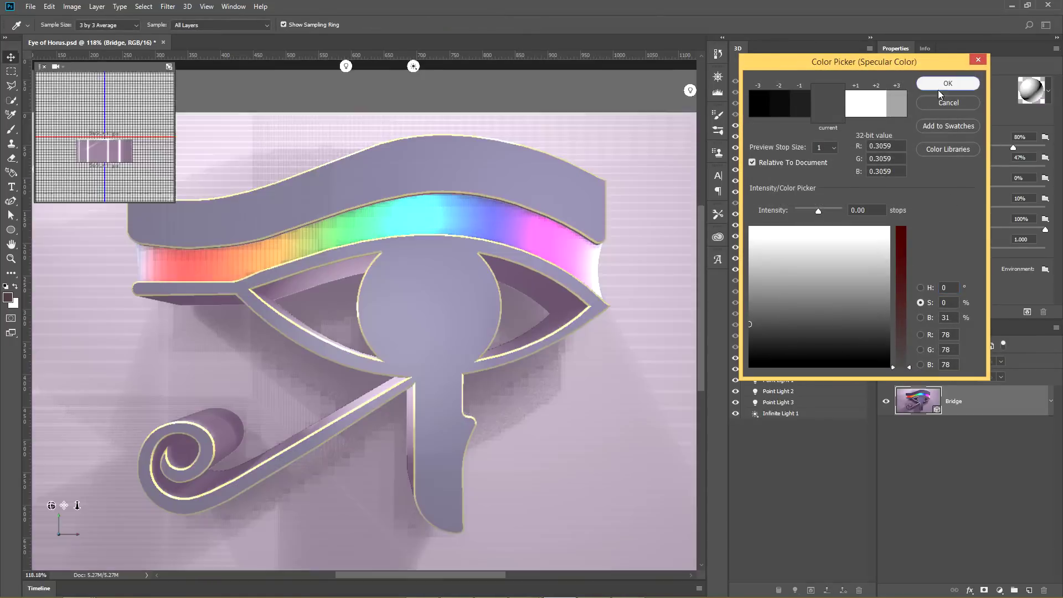
{"action": "left_click", "coordinate": [940, 85]}
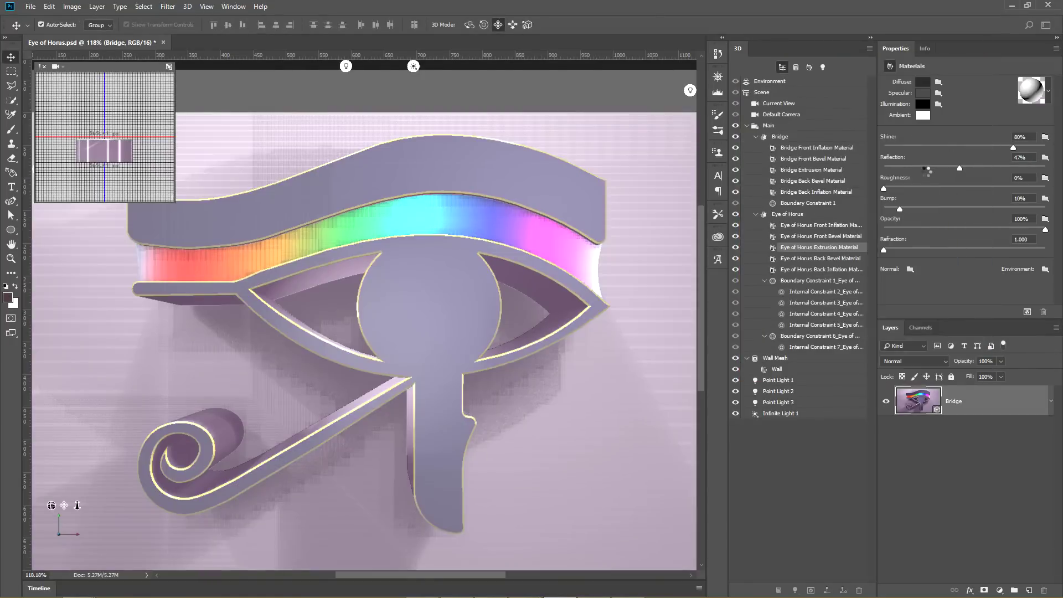
{"action": "left_click", "coordinate": [923, 115]}
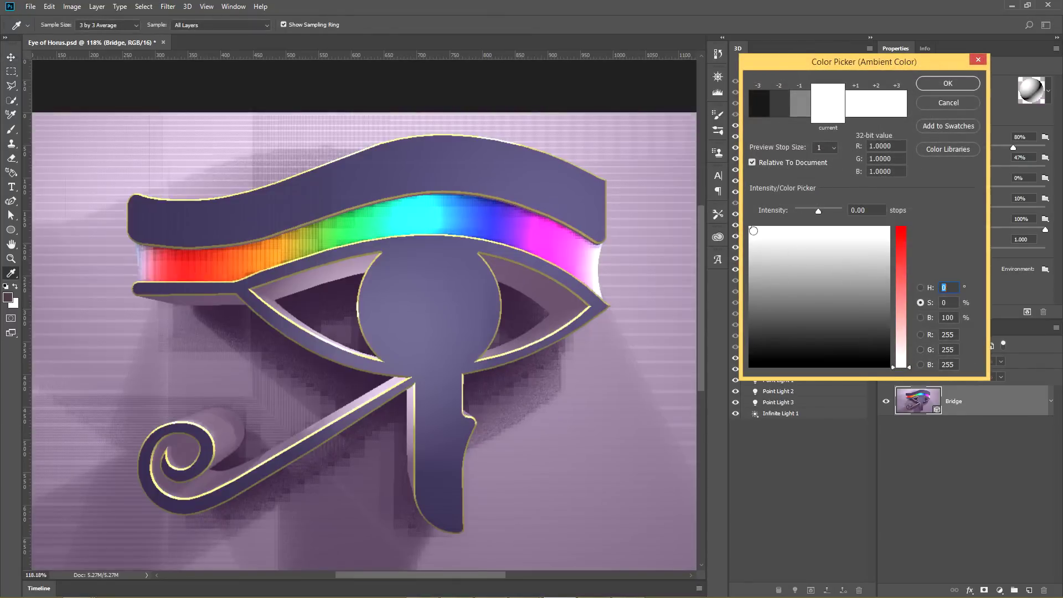
{"action": "left_click_drag", "start_coordinate": [858, 275], "coordinate": [858, 253]}
{"action": "left_click_drag", "start_coordinate": [901, 304], "coordinate": [901, 279]}
{"action": "left_click_drag", "start_coordinate": [859, 253], "coordinate": [866, 243]}
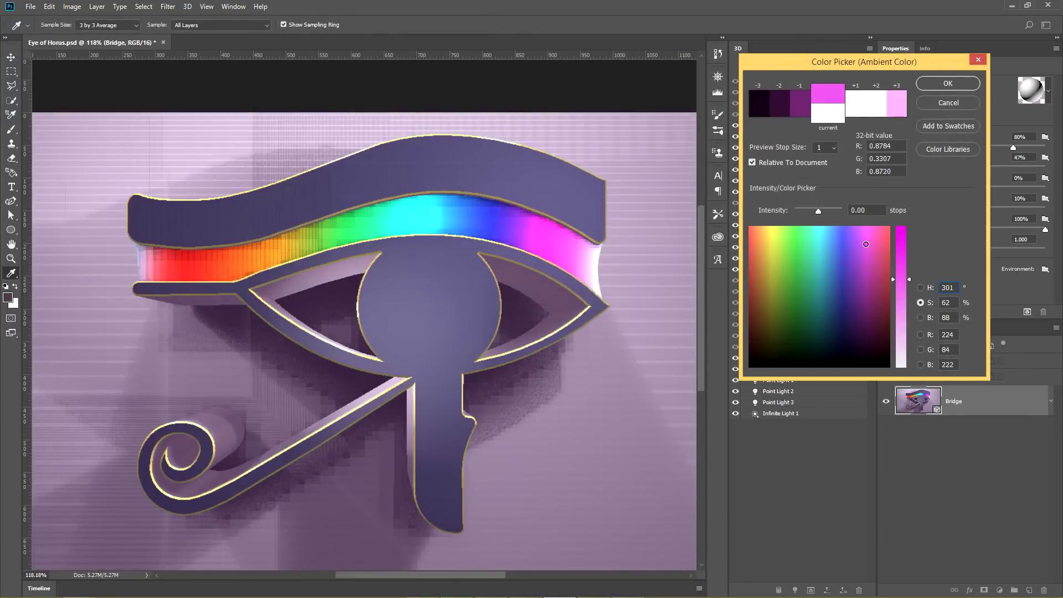
{"action": "left_click", "coordinate": [957, 83]}
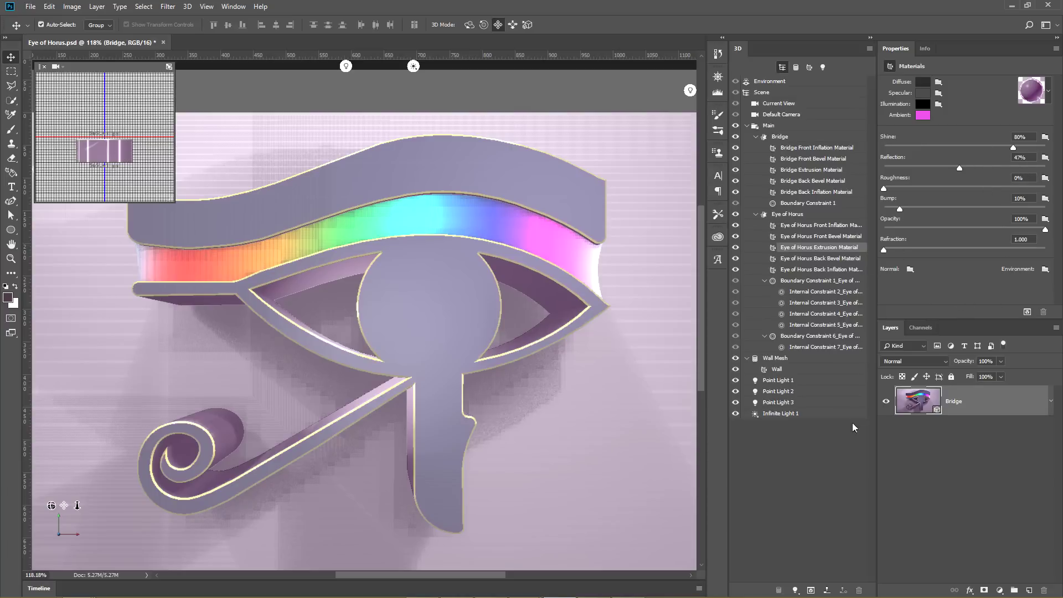
{"action": "left_click", "coordinate": [964, 471]}
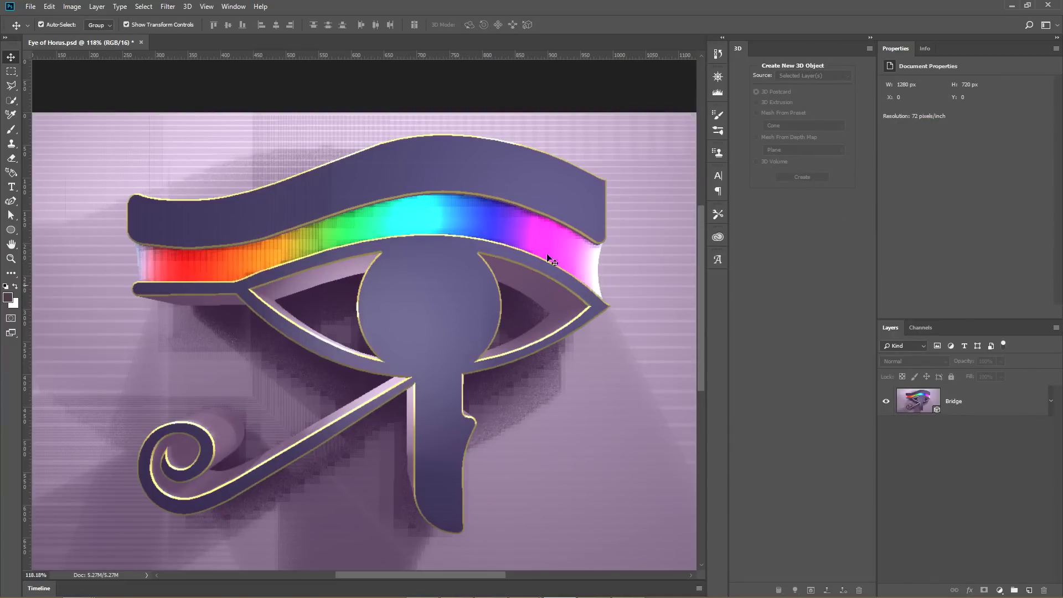
{"action": "left_click", "coordinate": [979, 412]}
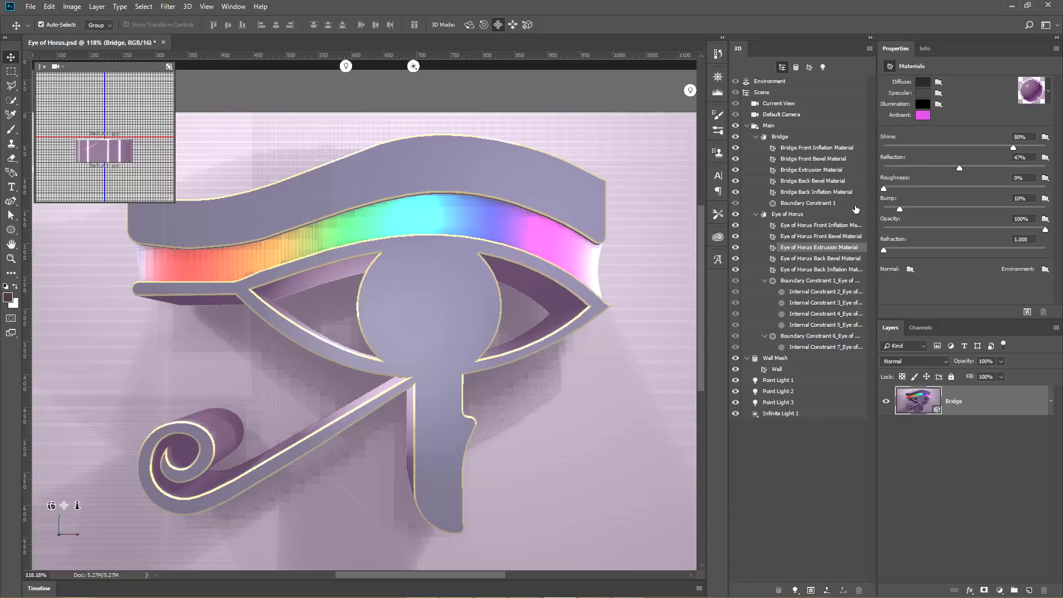
Step: Apply the saved Eye of Horus Extrusion Material preset to the mesh's back bevel and back inflation materials and render a preview
{"action": "left_click", "coordinate": [832, 261]}
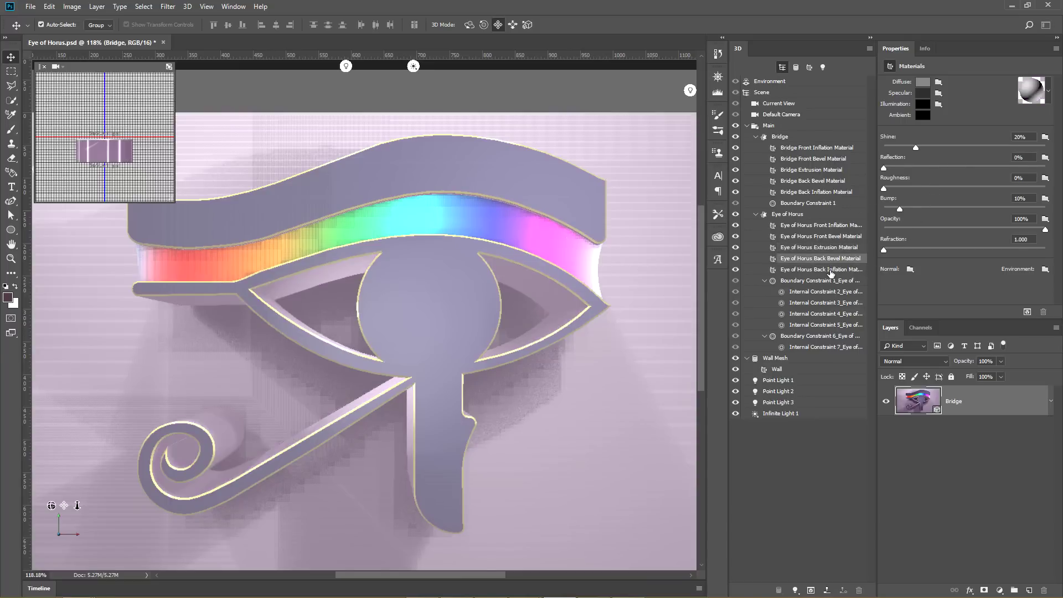
{"action": "left_click", "coordinate": [830, 270], "text": "shift"}
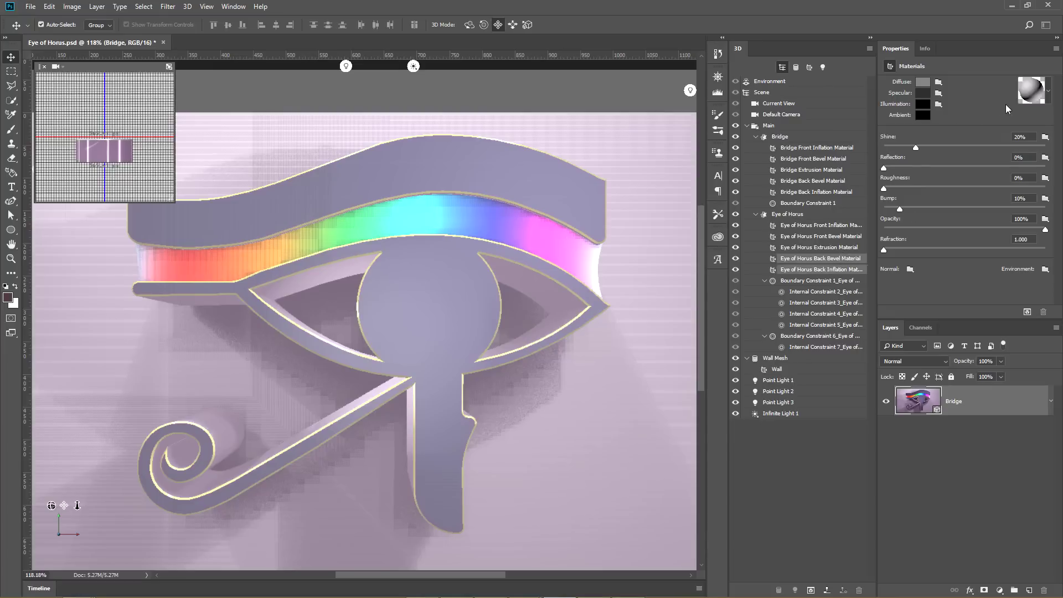
{"action": "left_click", "coordinate": [1046, 95]}
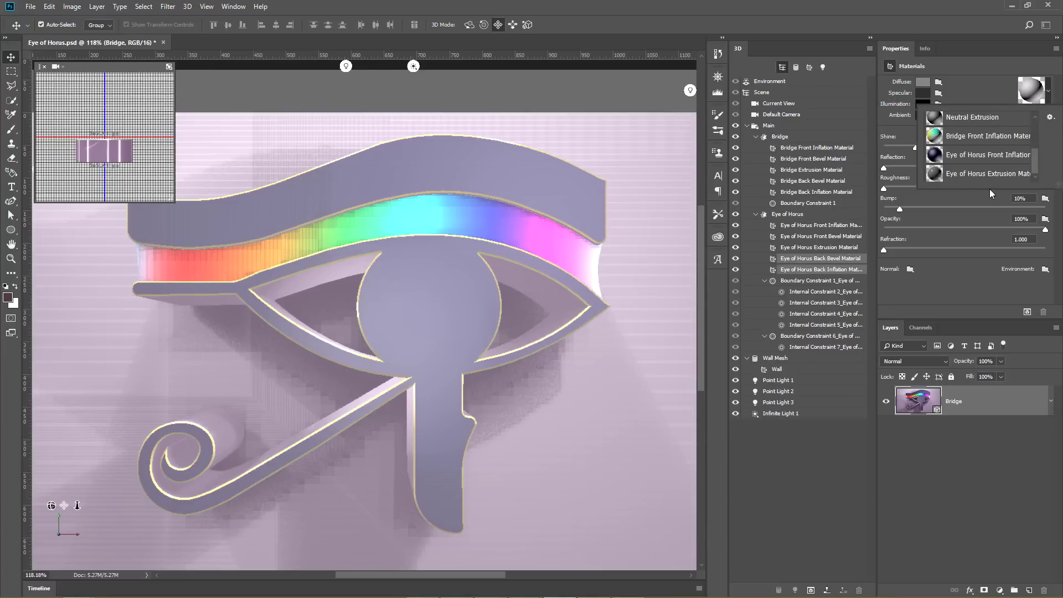
{"action": "left_click", "coordinate": [970, 176]}
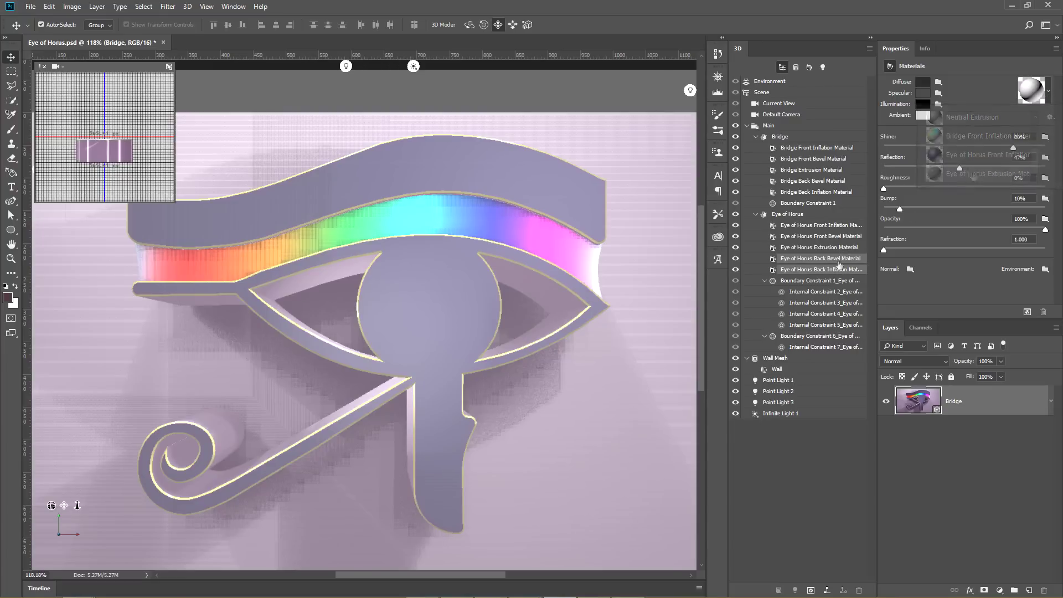
{"action": "left_click", "coordinate": [1047, 95]}
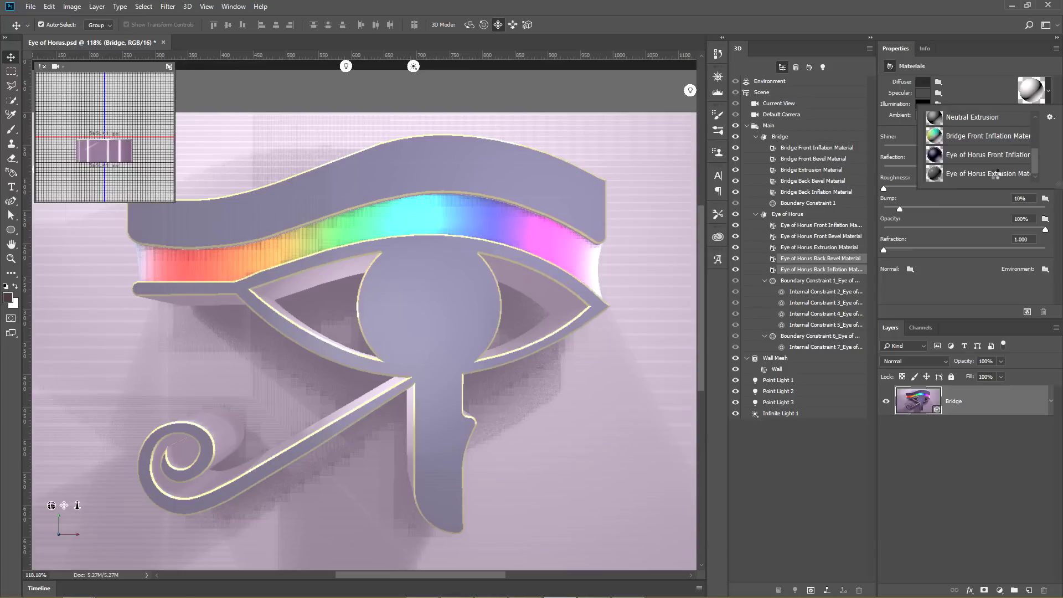
{"action": "left_click", "coordinate": [976, 175]}
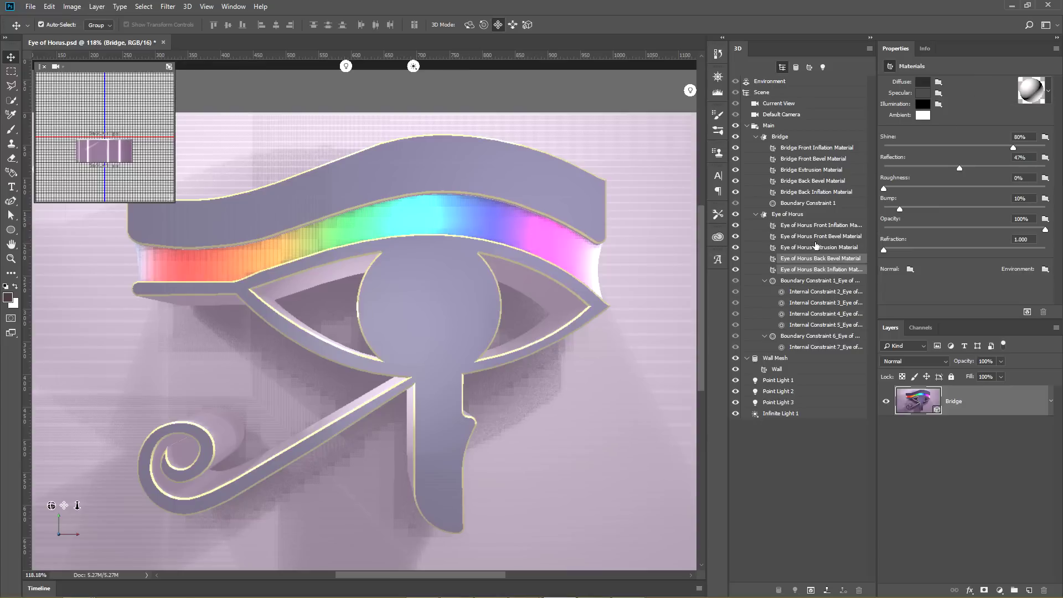
{"action": "left_click", "coordinate": [1027, 311]}
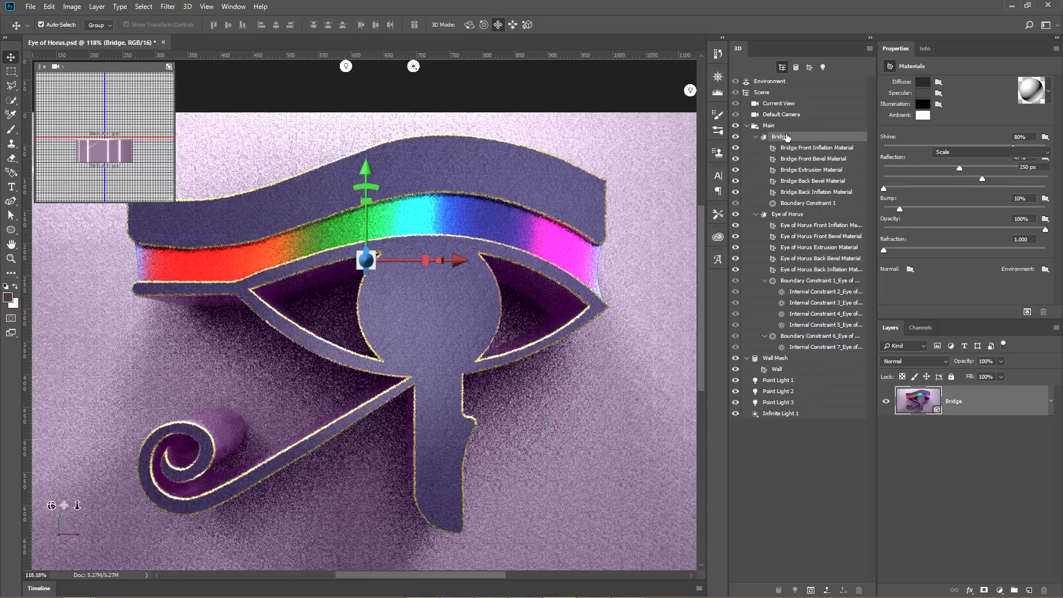
Step: Inflate the front cap of the Eye of Horus mesh with a strength of 2% and an angle of 16°
{"action": "left_click", "coordinate": [784, 138]}
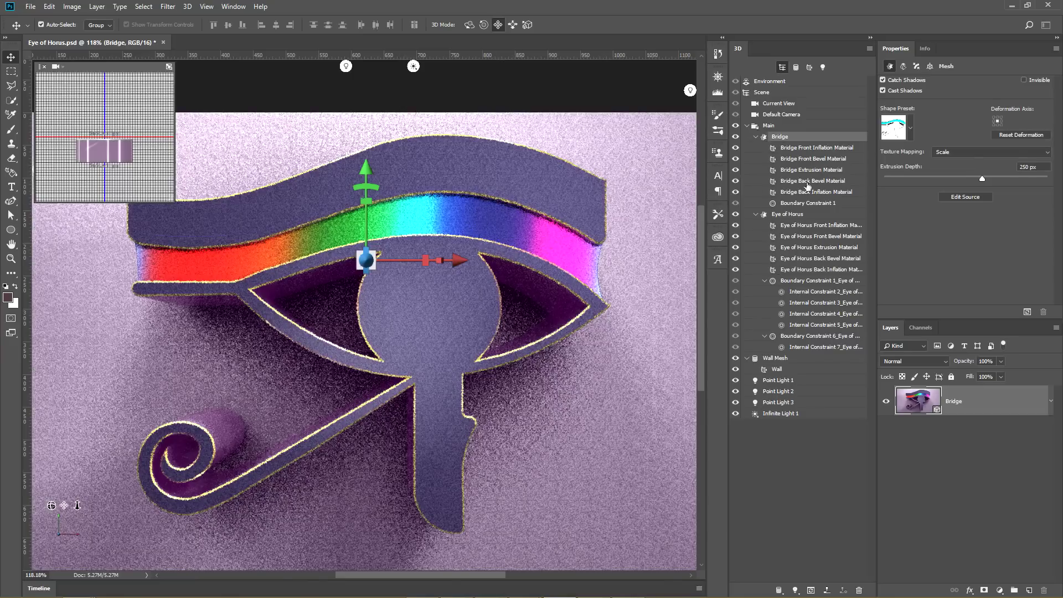
{"action": "left_click", "coordinate": [785, 216]}
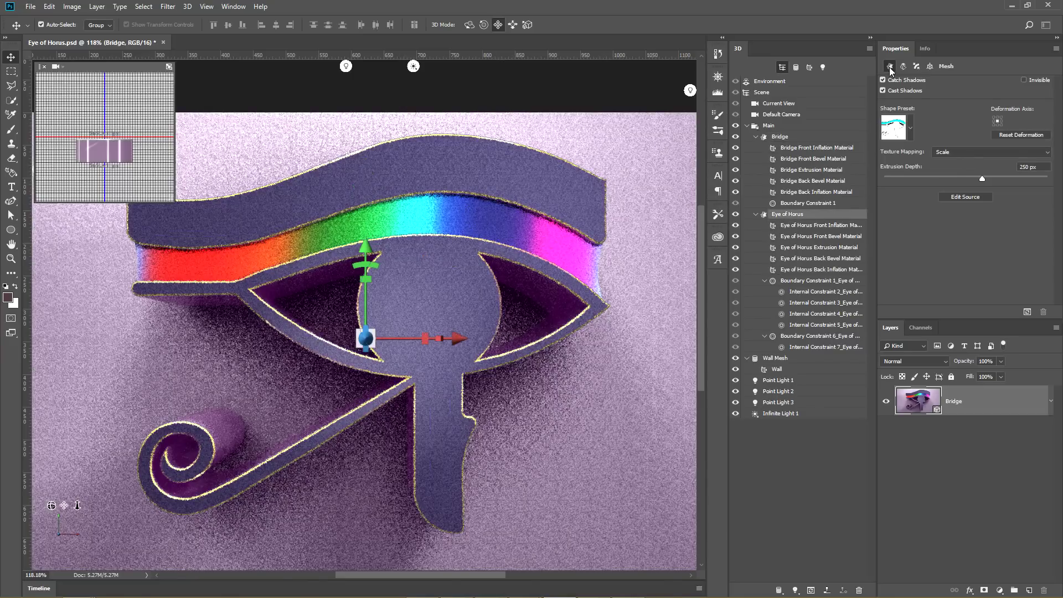
{"action": "left_click", "coordinate": [916, 66]}
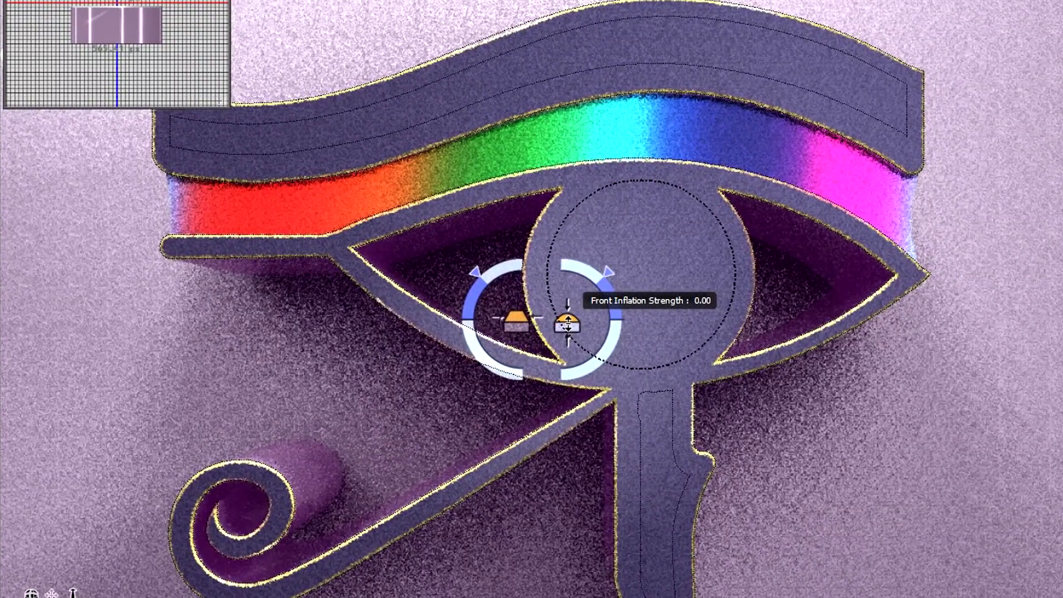
{"action": "left_click_drag", "start_coordinate": [567, 324], "coordinate": [570, 320]}
{"action": "left_click_drag", "start_coordinate": [608, 271], "coordinate": [627, 306]}
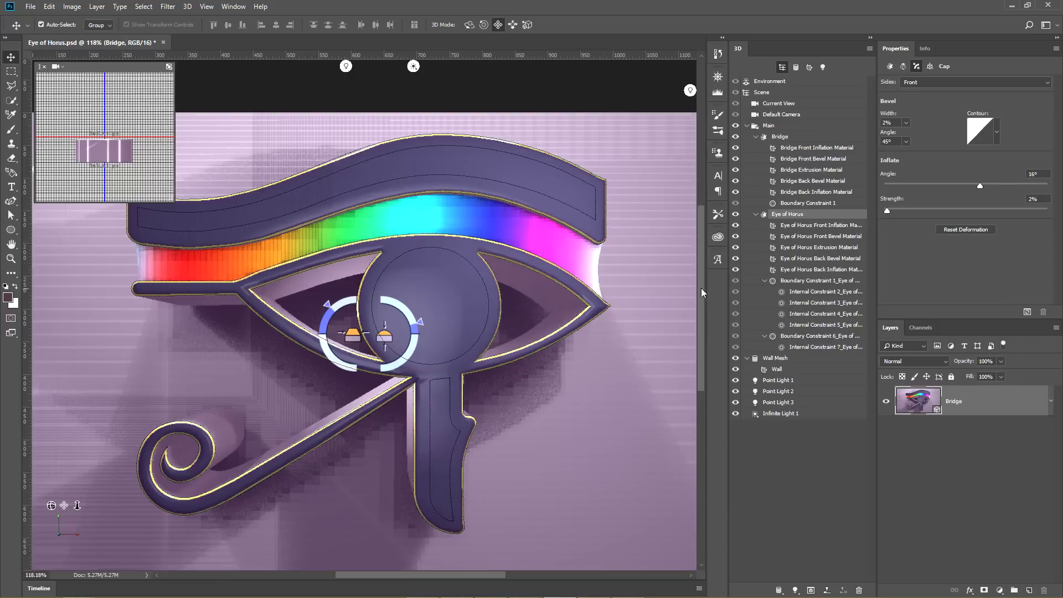
Step: Select the Eye of Horus front inflation material, hide the panels, and start rendering the 3D layer at 100% zoom
{"action": "left_click", "coordinate": [824, 226]}
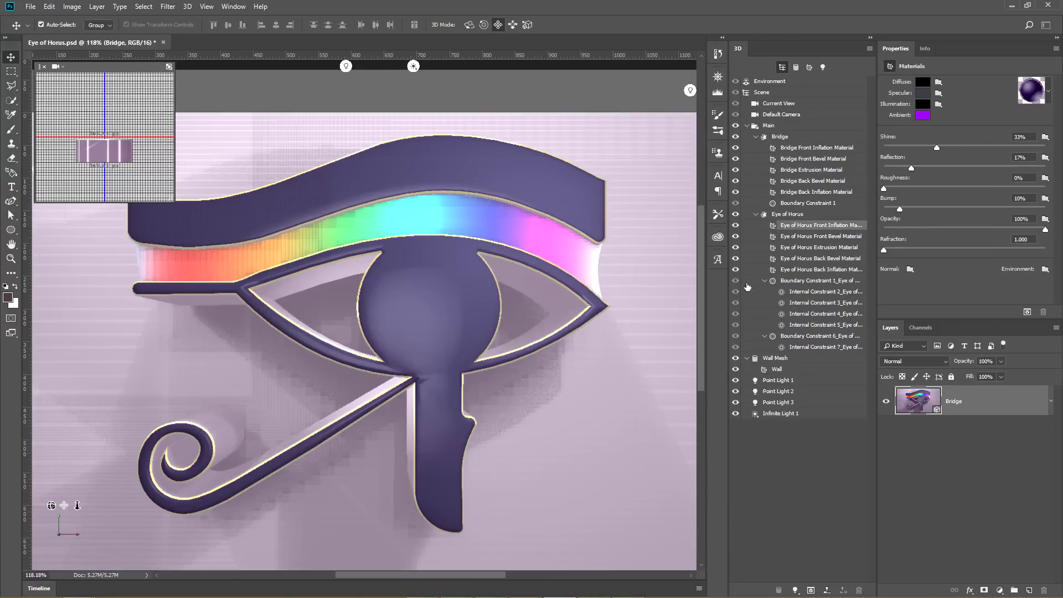
{"action": "key", "text": "Tab"}
{"action": "key", "text": "ctrl+1"}
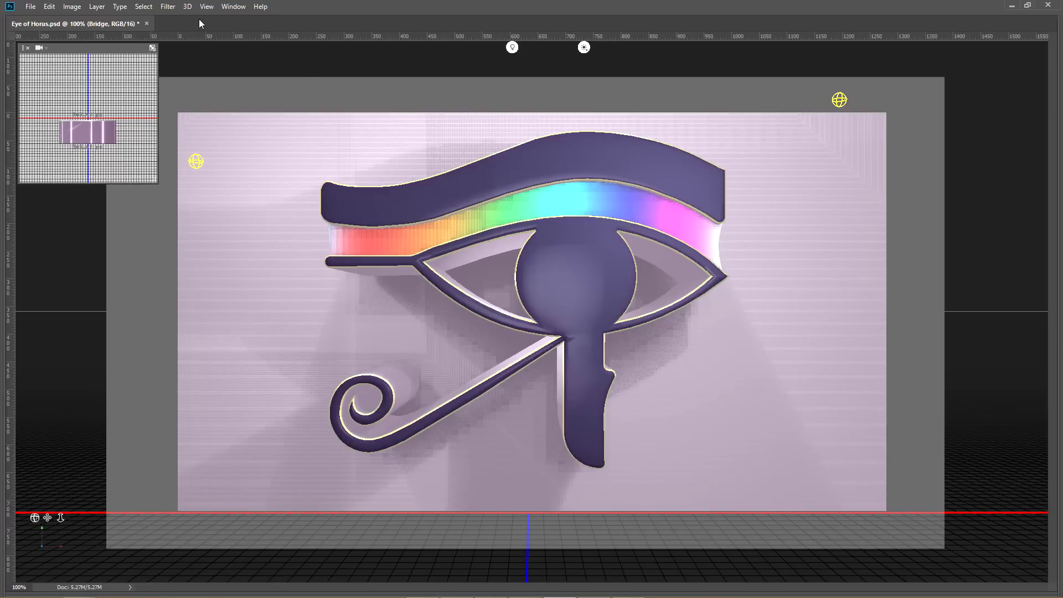
{"action": "left_click", "coordinate": [187, 6]}
{"action": "left_click", "coordinate": [244, 327]}
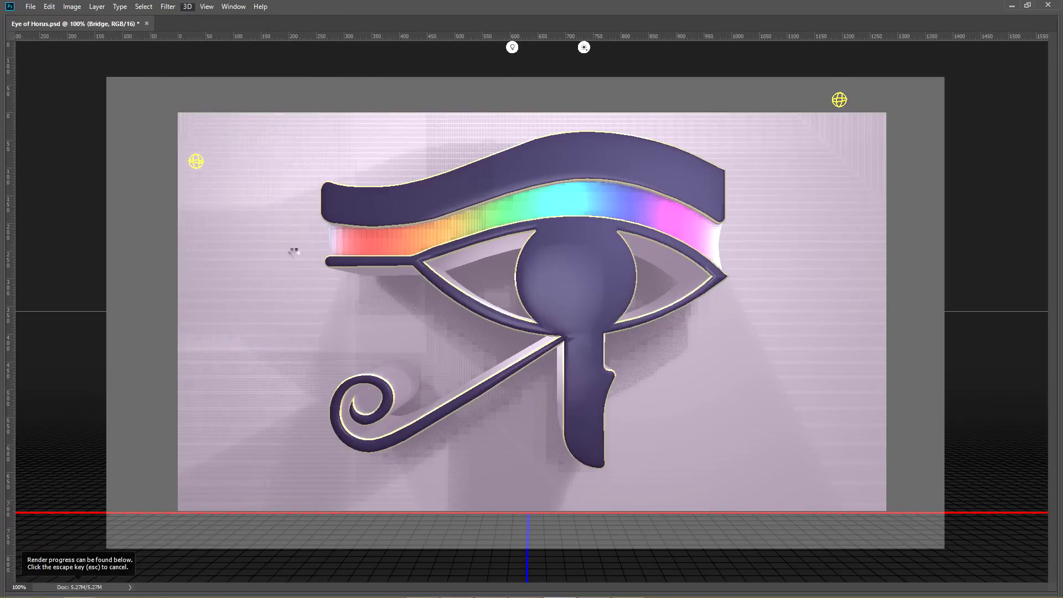